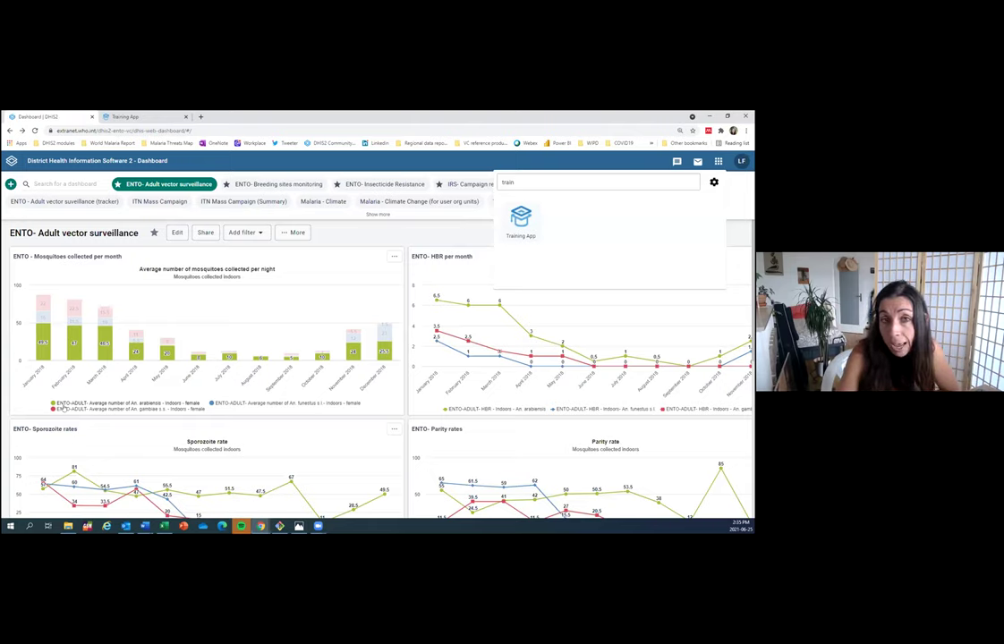
Step: Launch the Training App from the DHIS2 app search results
left_click(717, 162)
left_click(718, 162)
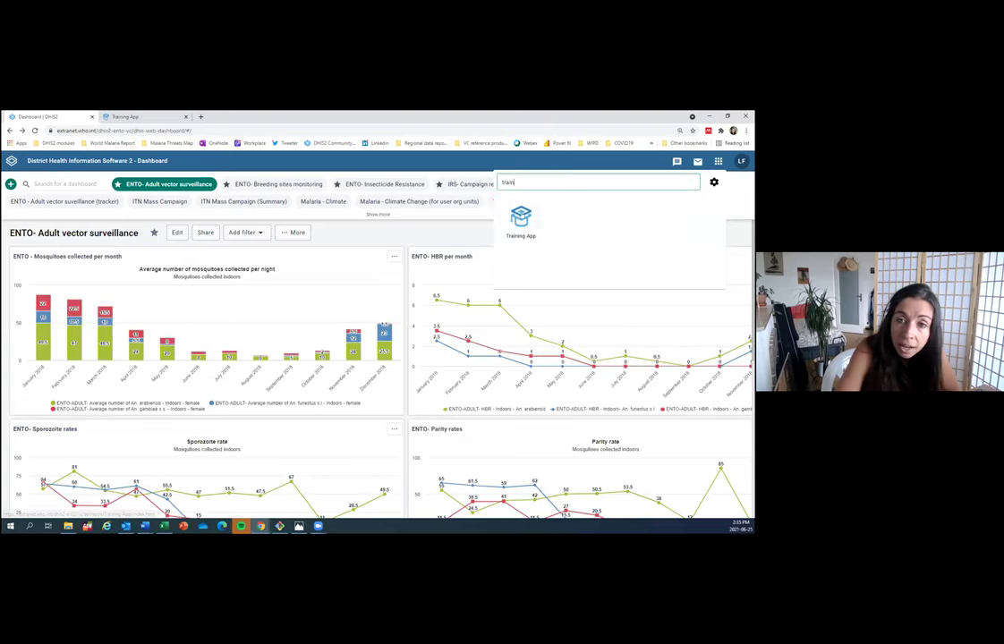
left_click(521, 219)
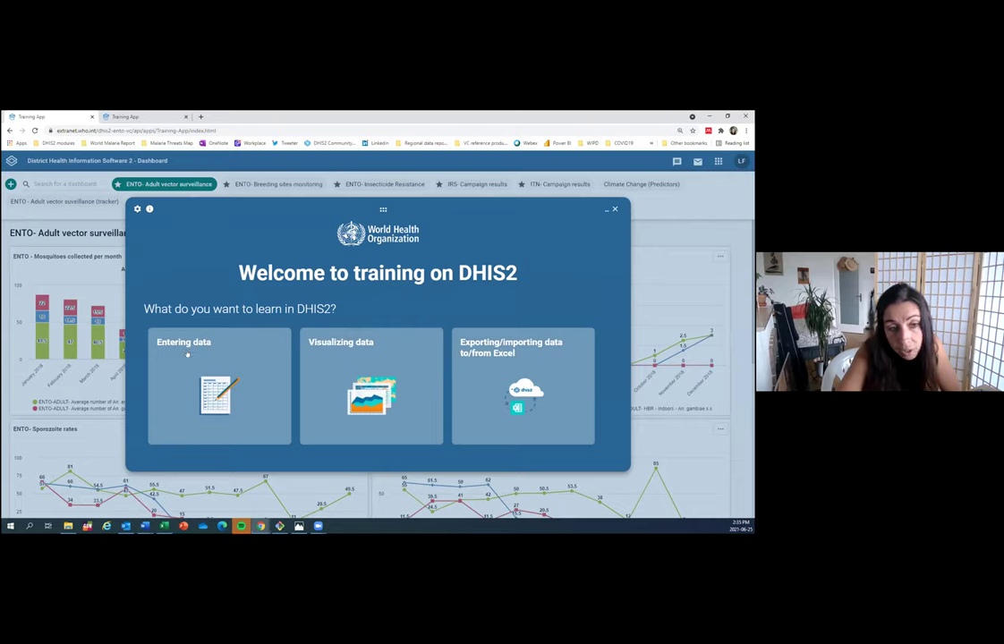
Step: Open the Malaria monthly data tutorial under the Entering data topic
left_click(187, 354)
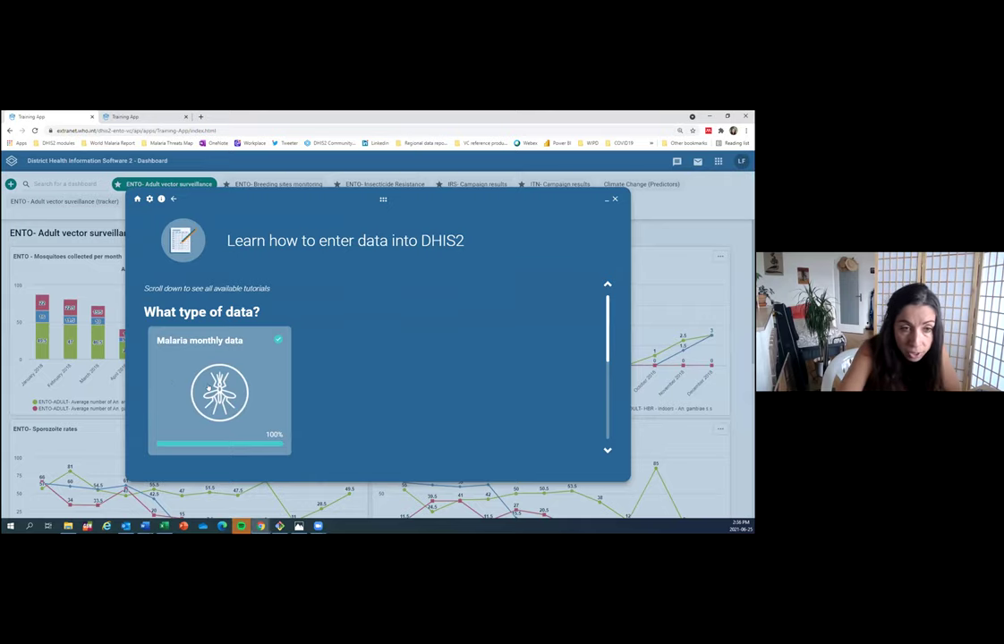
left_click(207, 374)
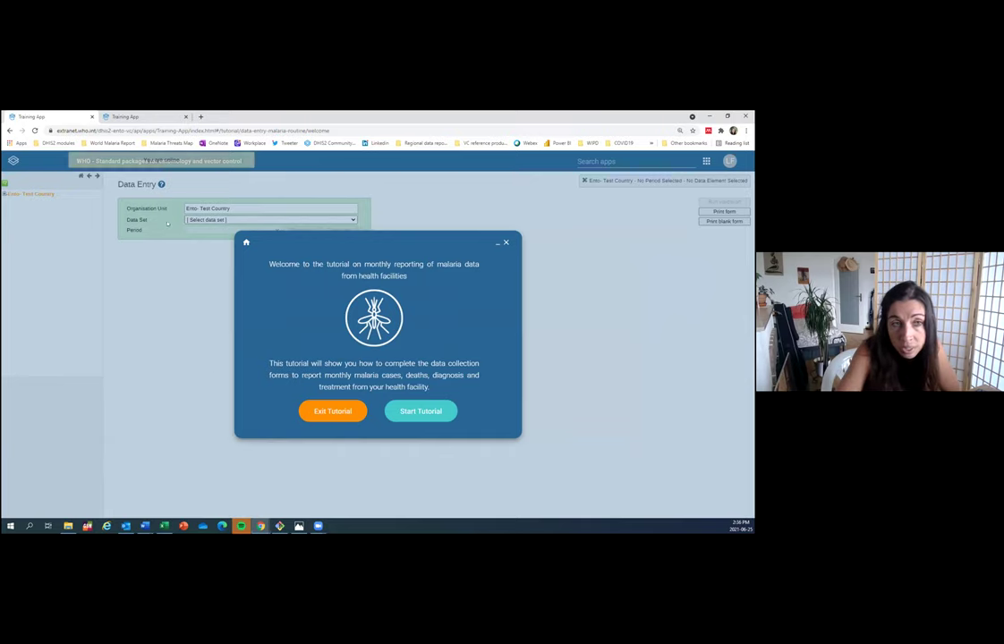
Step: Start the Malaria monthly data tutorial and begin its Select your location step
left_click(419, 413)
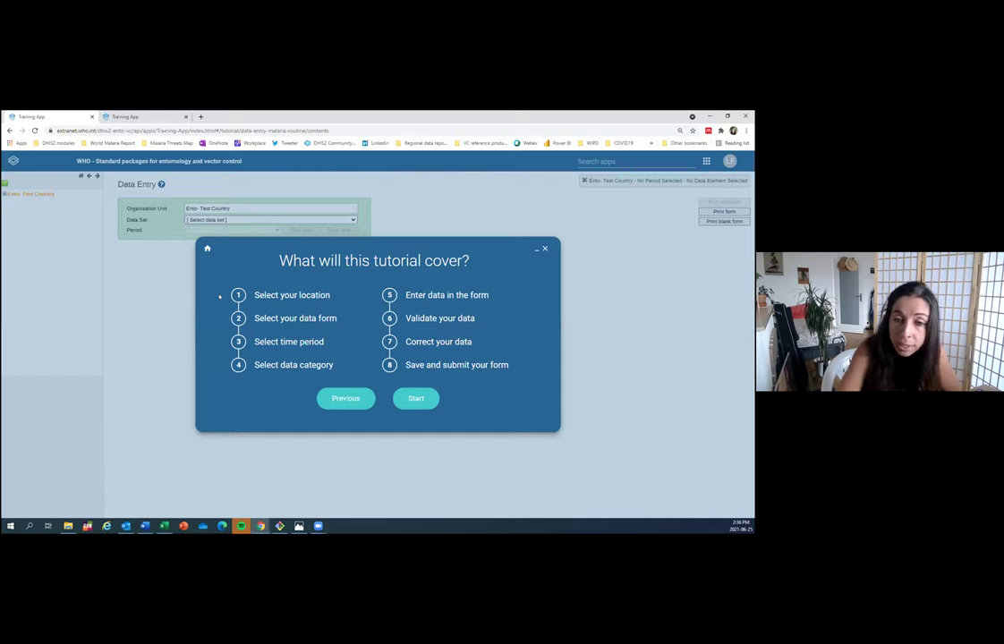
left_click(413, 398)
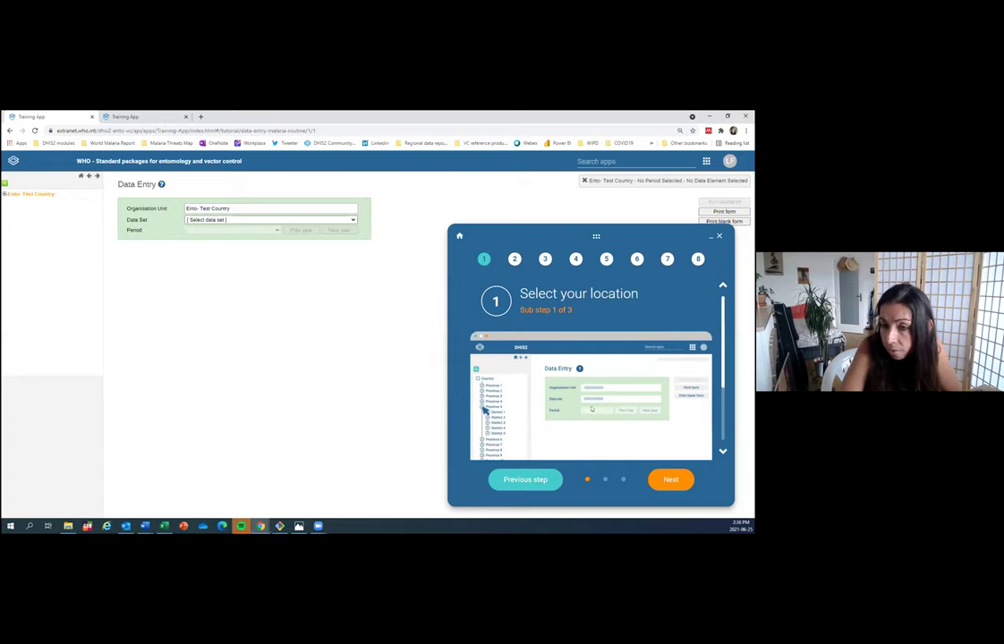
Step: Expand Ento- Test Country's locations and select the Malaria burden reduction data set
scroll(590, 406, "down", 2)
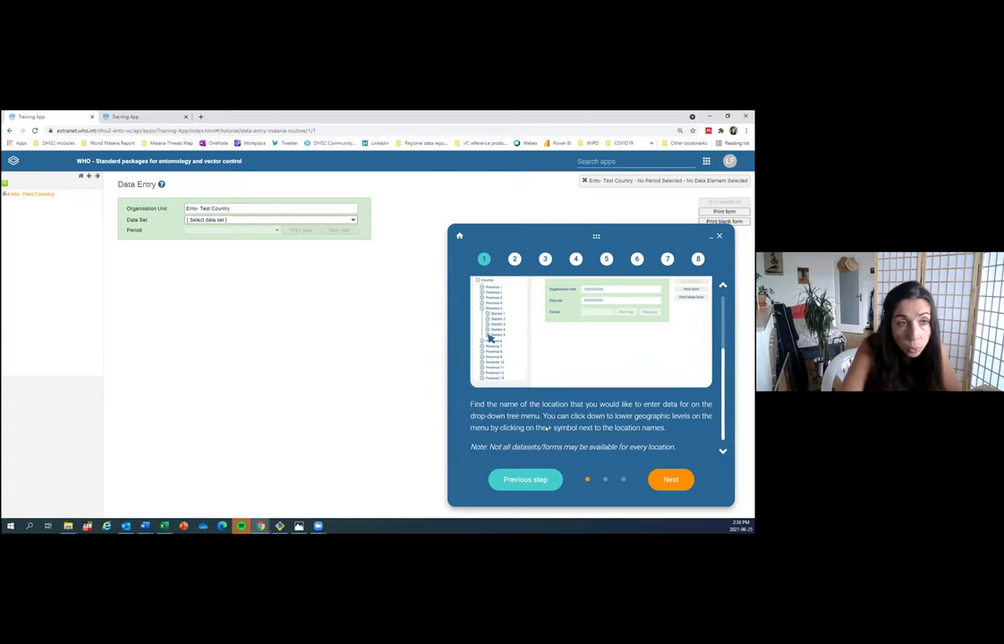
scroll(555, 426, "up", 2)
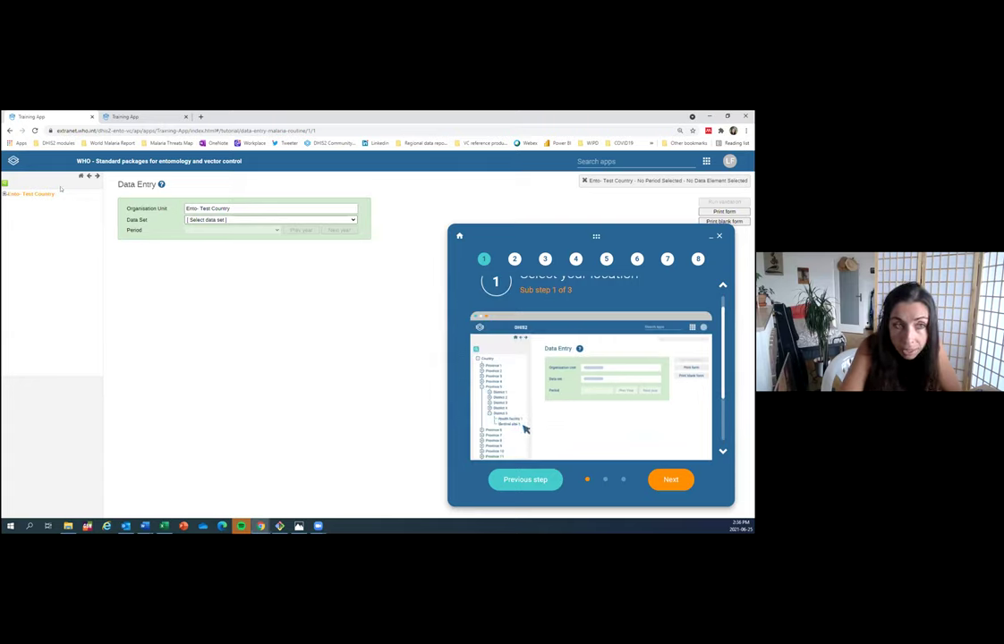
left_click(5, 193)
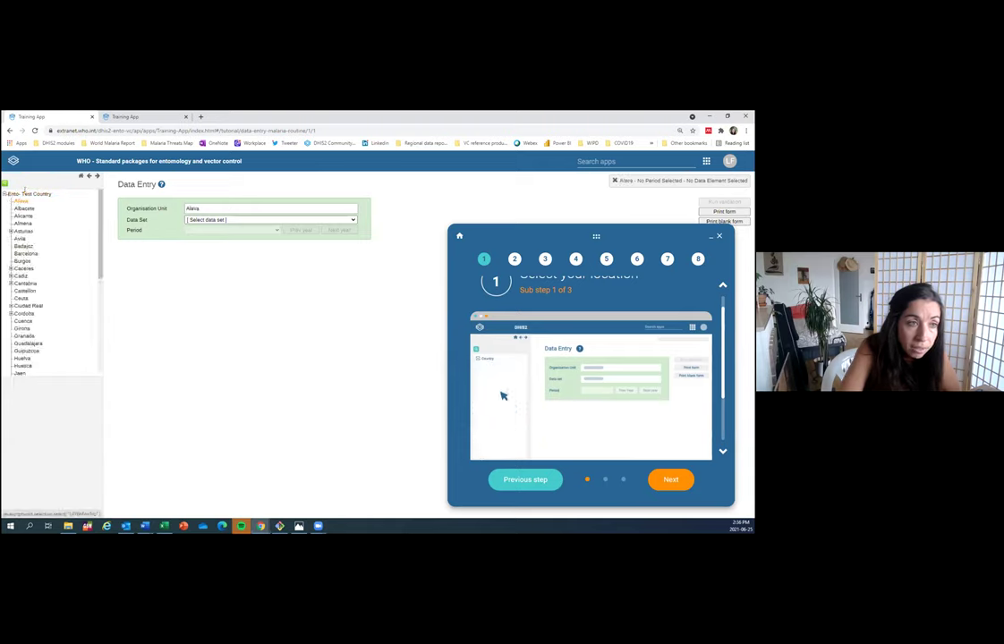
left_click(242, 223)
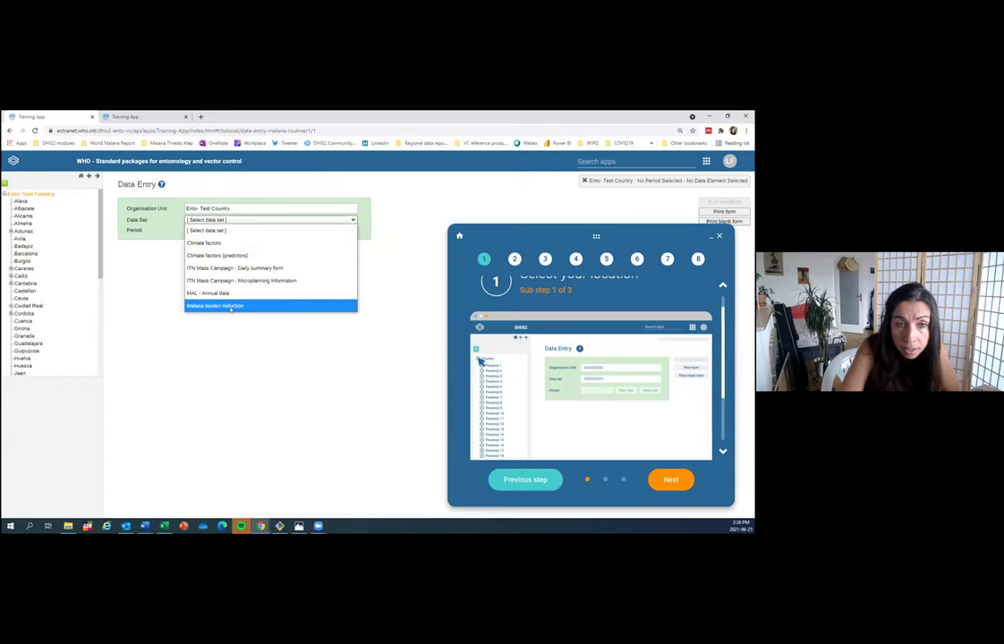
left_click(215, 269)
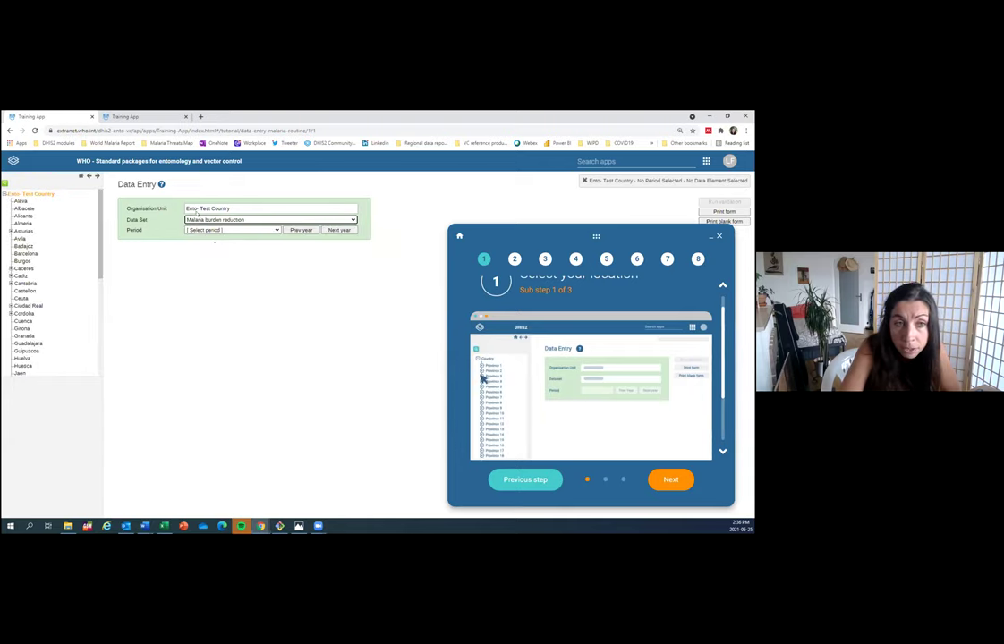
left_click(673, 482)
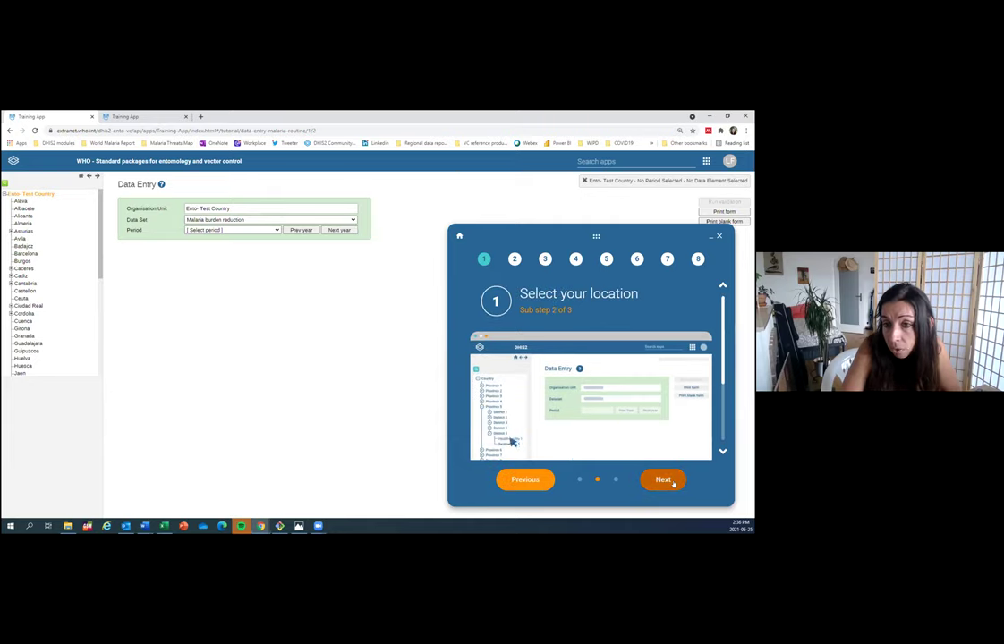
left_click(667, 480)
left_click(650, 480)
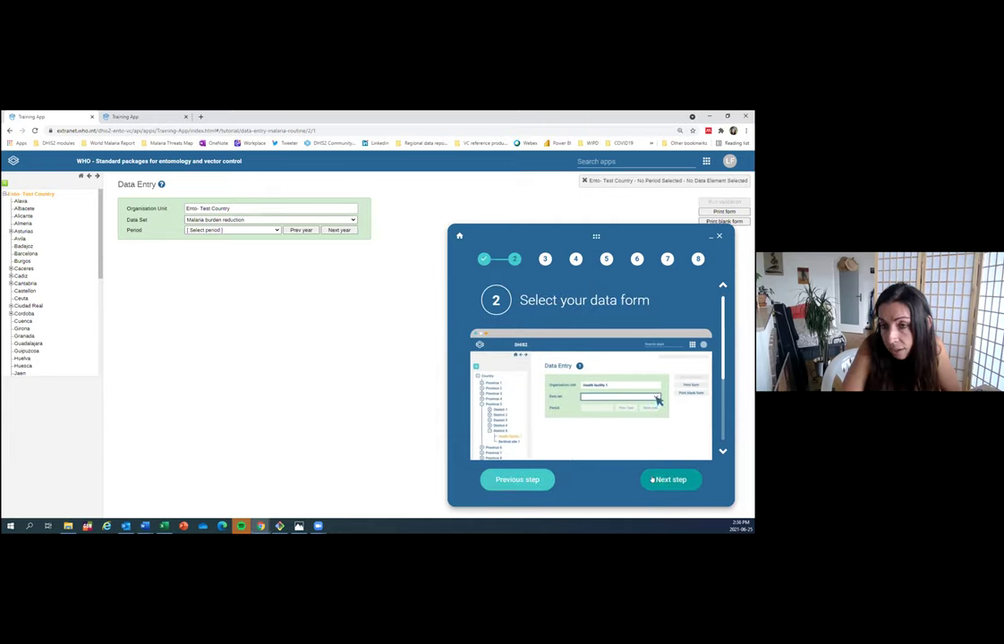
Step: Choose December 2021 as the period and advance the tutorial to Validate your data
left_click(219, 230)
left_click(219, 253)
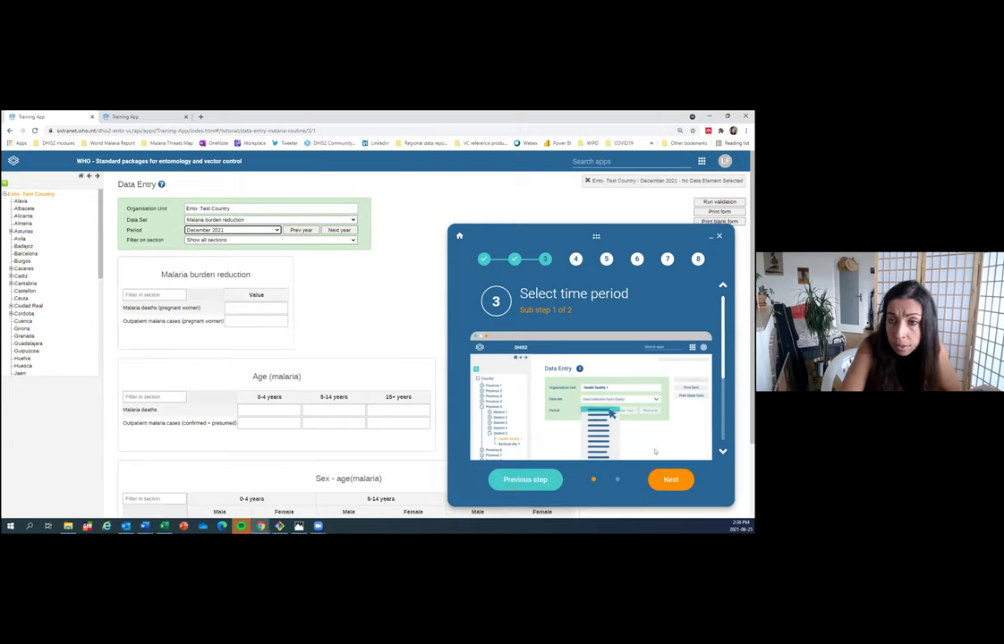
left_click(663, 478)
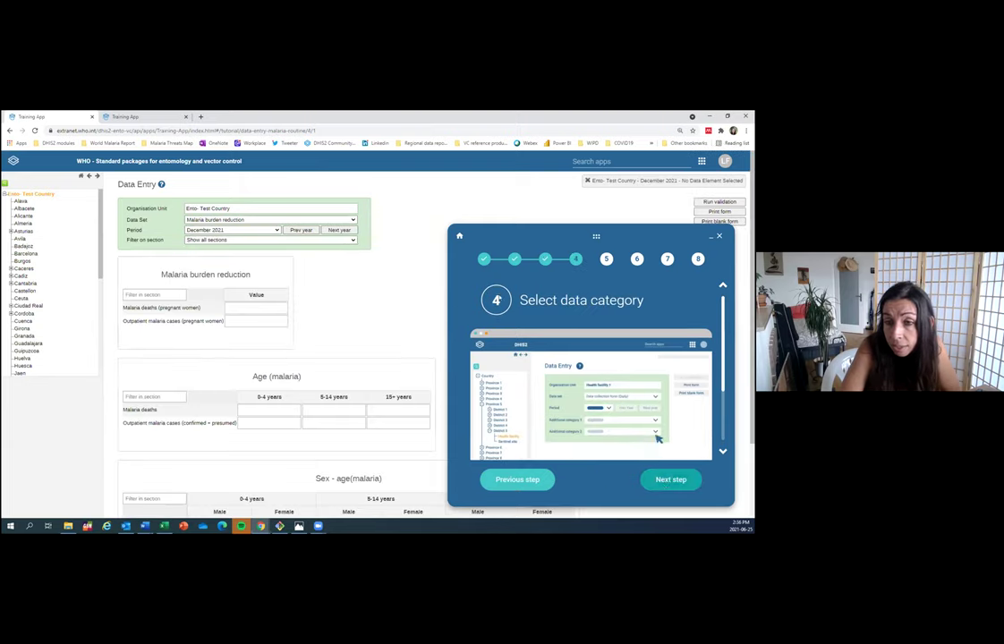
left_click(671, 480)
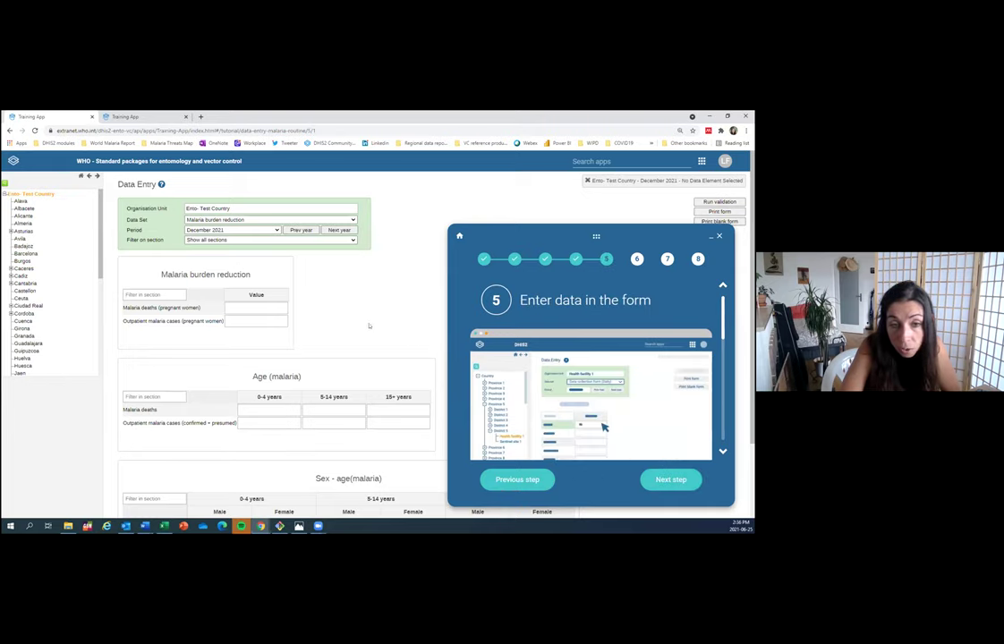
scroll(304, 268, "down", 2)
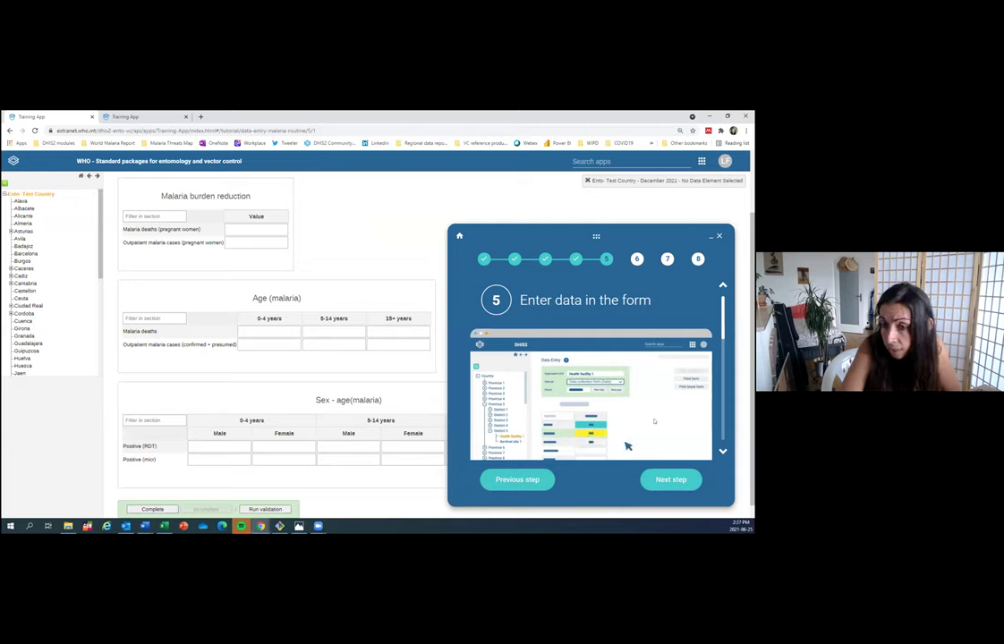
left_click(660, 476)
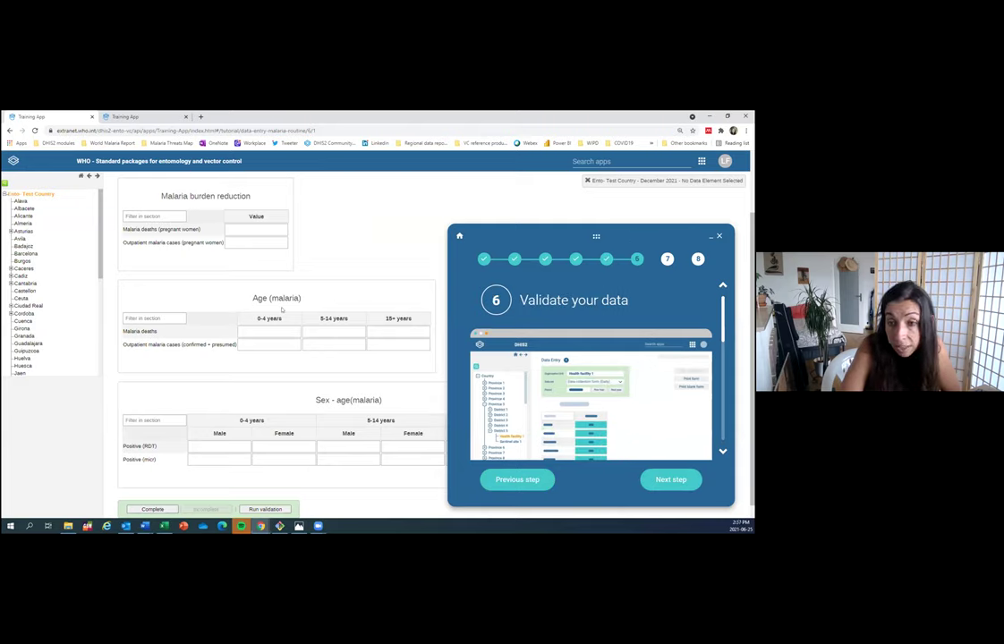
Step: Advance through the Correct your data and Save and submit steps to finish the tutorial
scroll(205, 412, "down", 1)
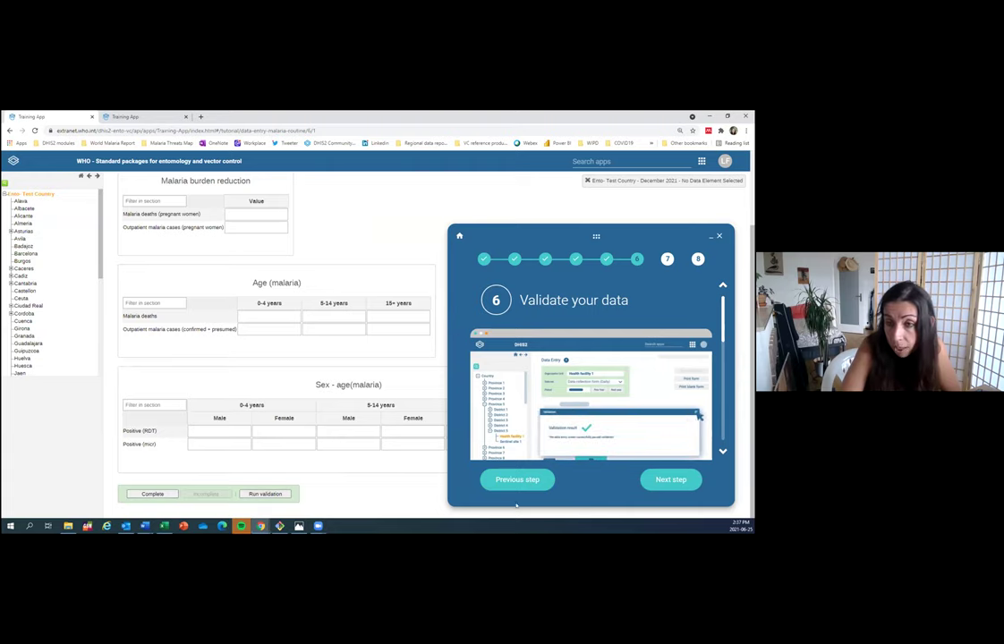
left_click(670, 480)
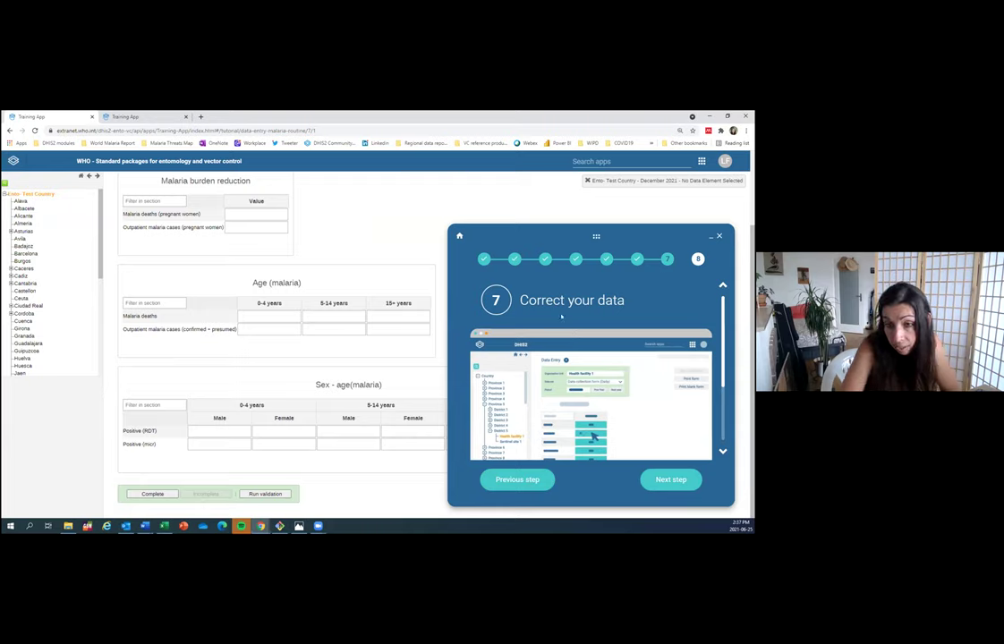
key("Right")
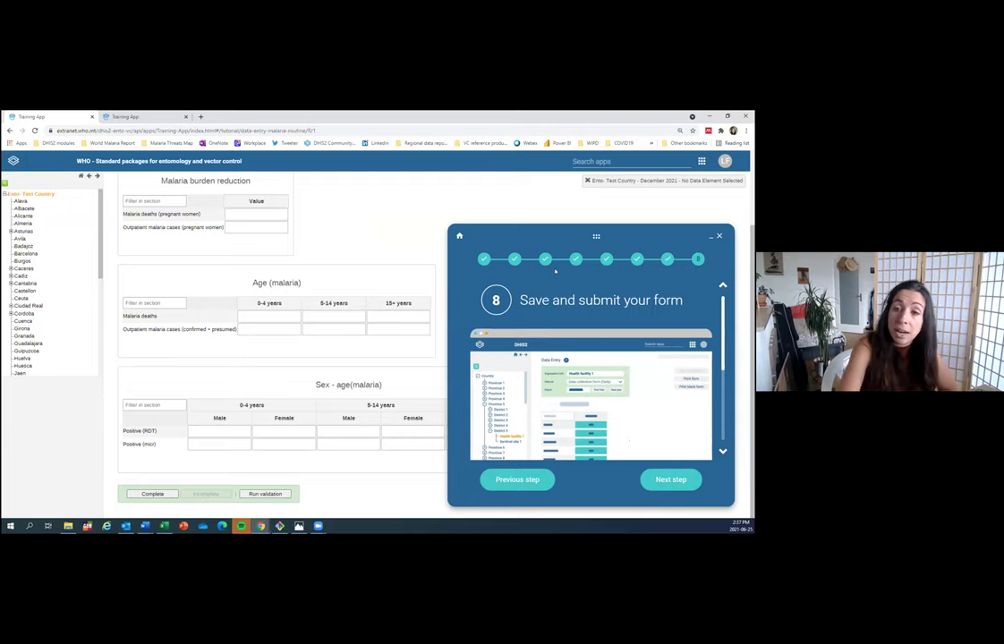
scroll(295, 286, "up", 2)
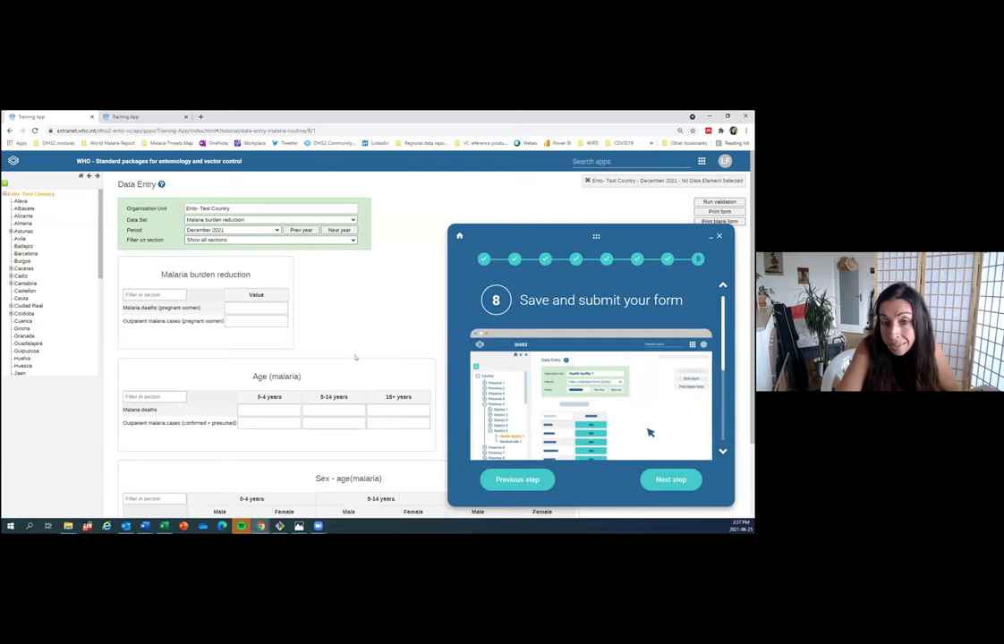
left_click(675, 485)
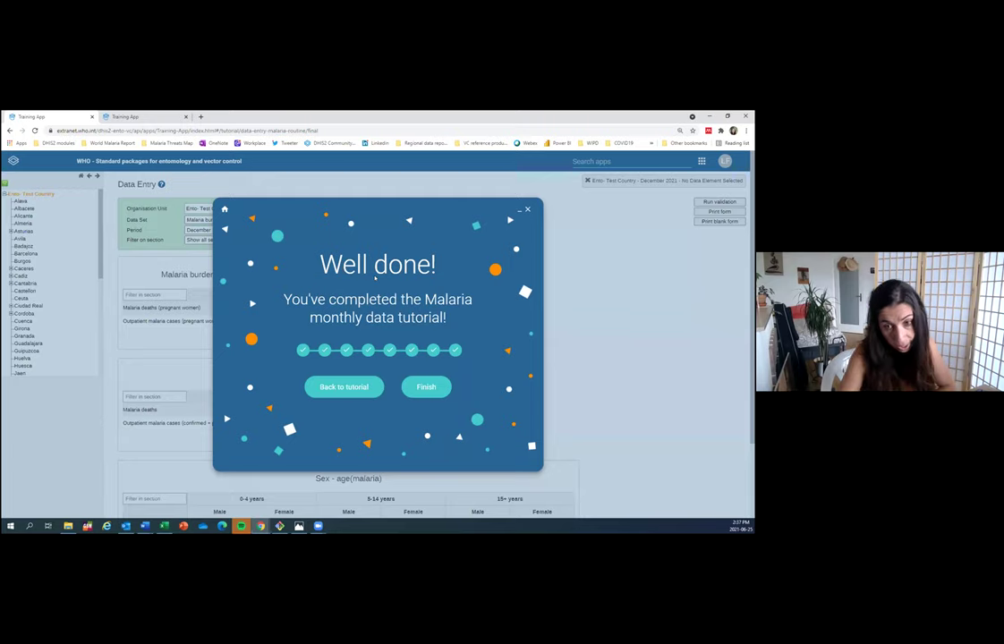
Step: Close the Well done message and go home from the tutorial summary
left_click(425, 388)
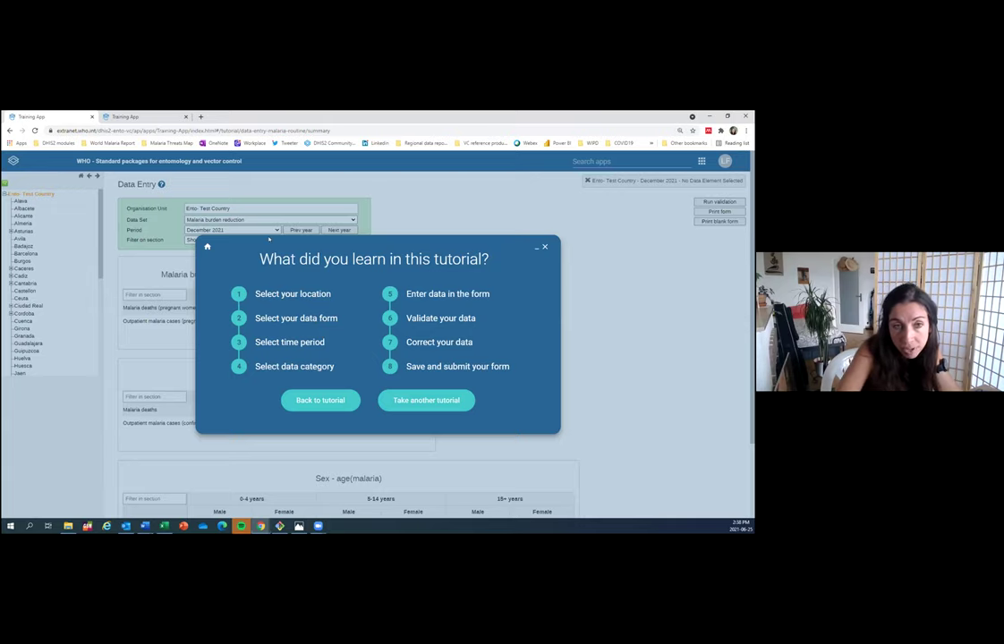
left_click(207, 246)
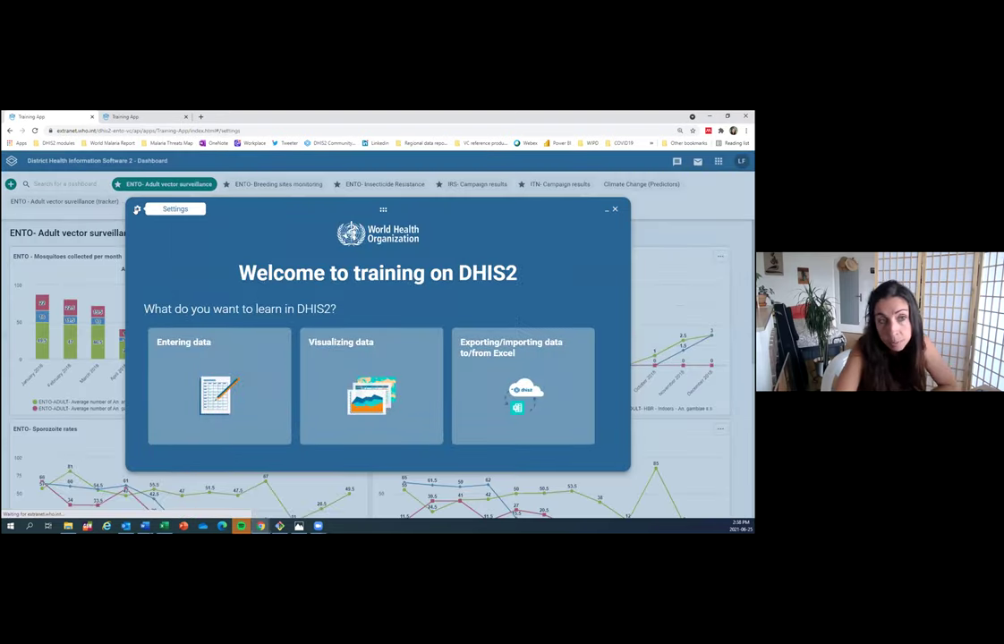
Step: Open the Training App settings and scroll down to the Training modules section
left_click(137, 209)
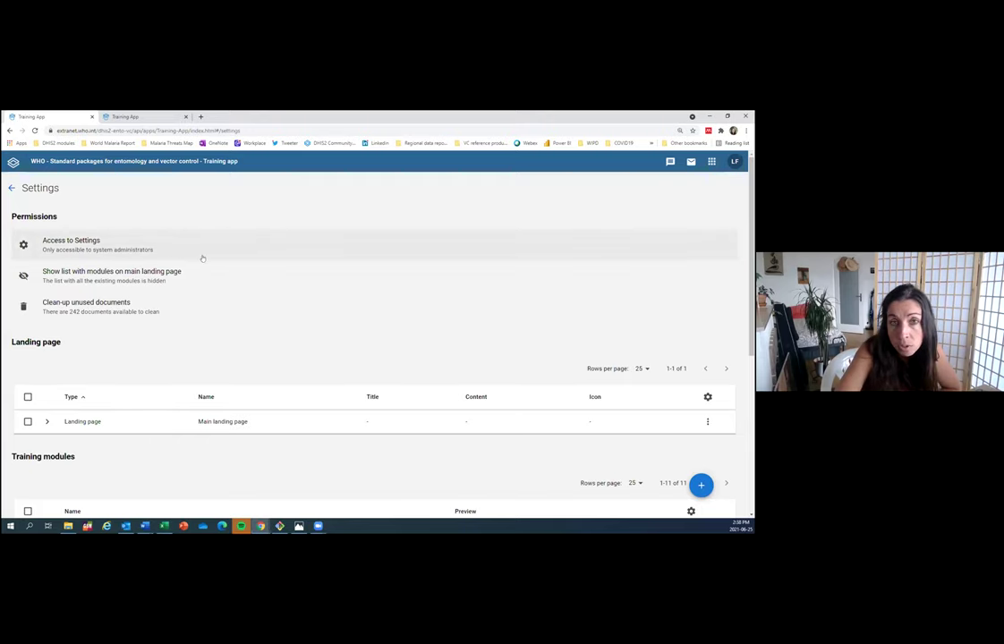
scroll(202, 258, "down", 5)
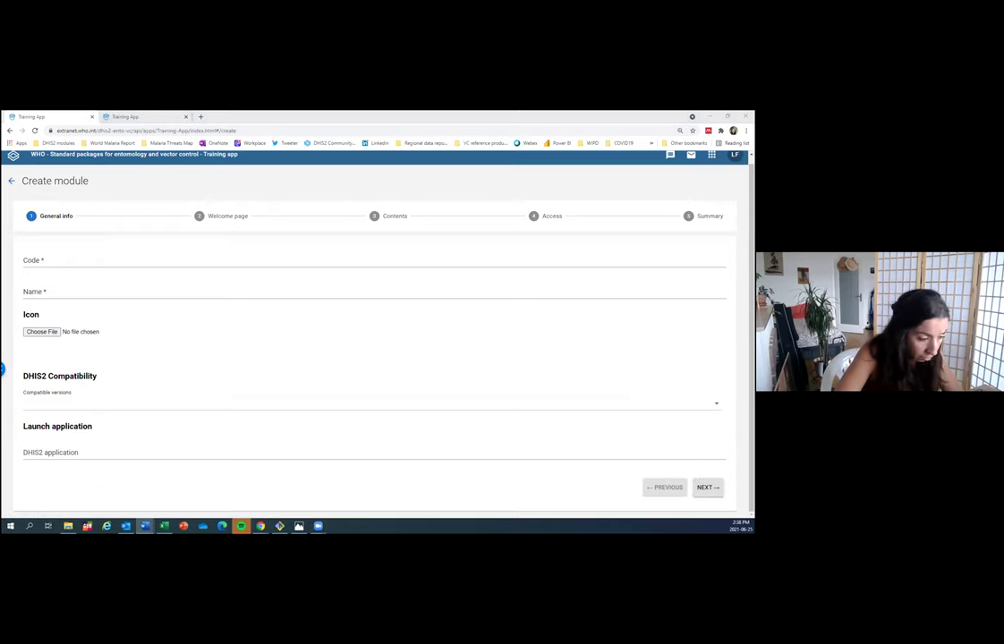
Step: Enter the module code and name 'Daily COVID vaccinations', with covid-icon.png as its icon
left_click(195, 259)
type("Daily COVID vaccinations")
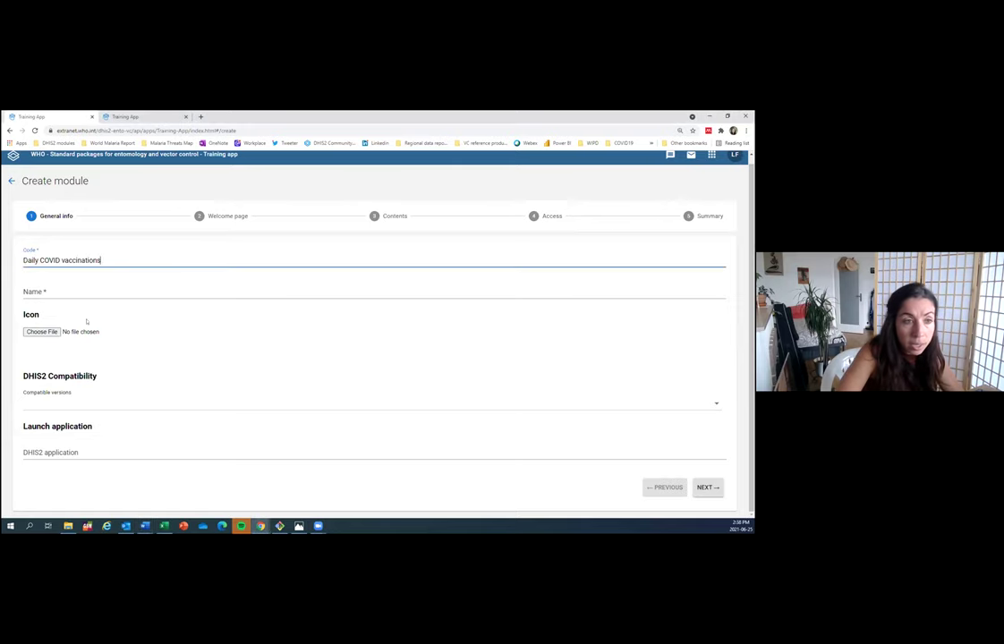
left_click(90, 291)
type("Daily COVID vaccinations")
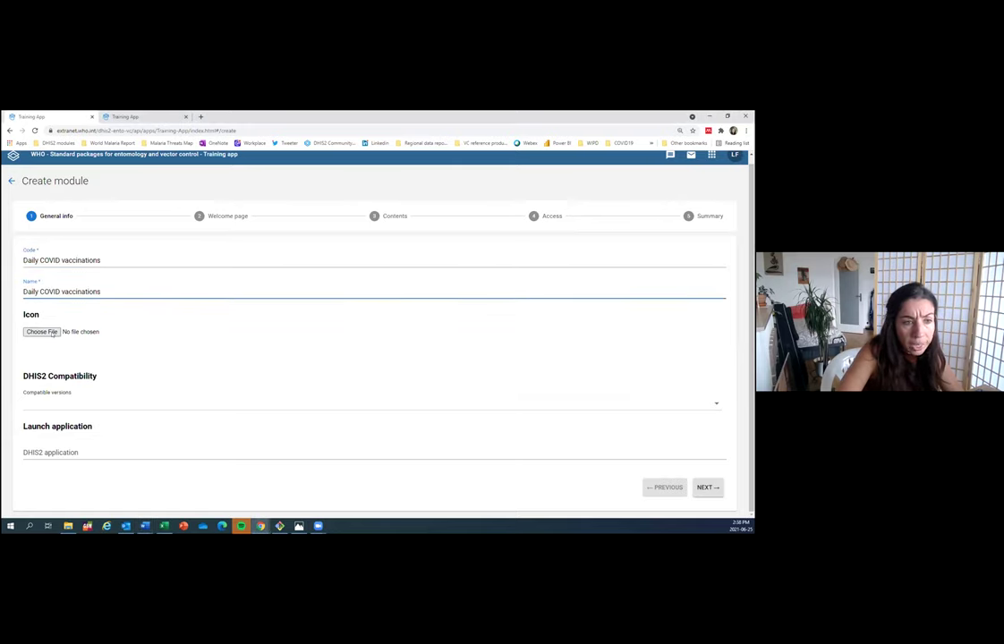
left_click(52, 332)
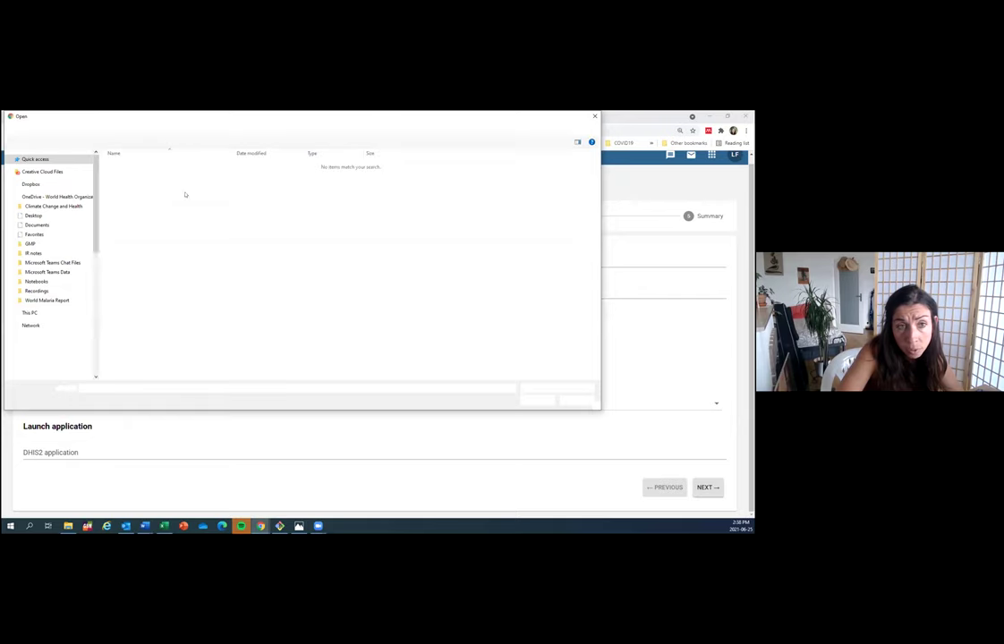
left_click(40, 168)
double_click(128, 174)
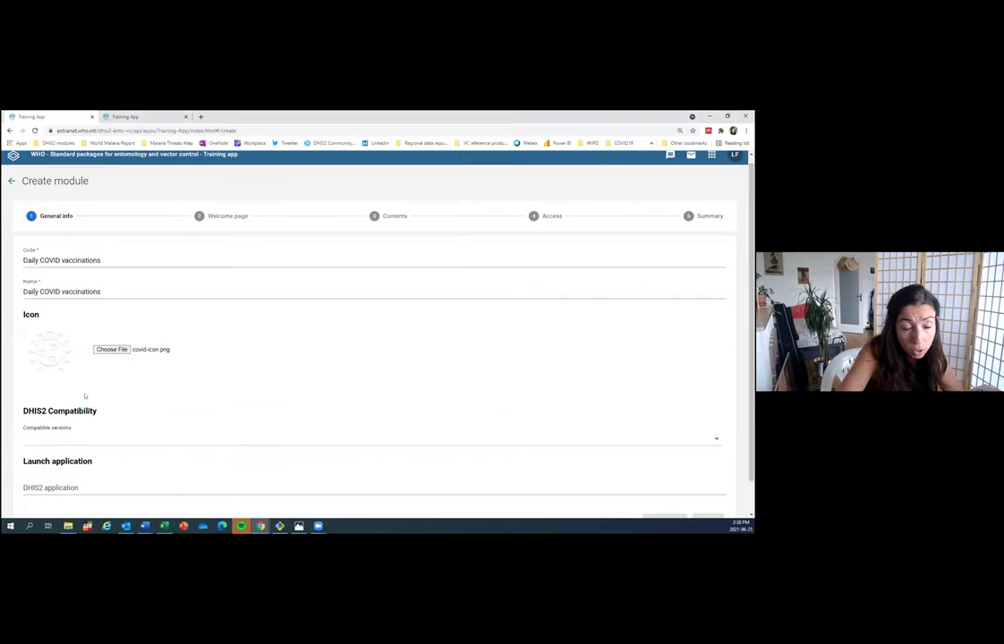
Step: Mark DHIS2 versions 2.35, 2.36 and 2.37 as compatible
left_click(58, 437)
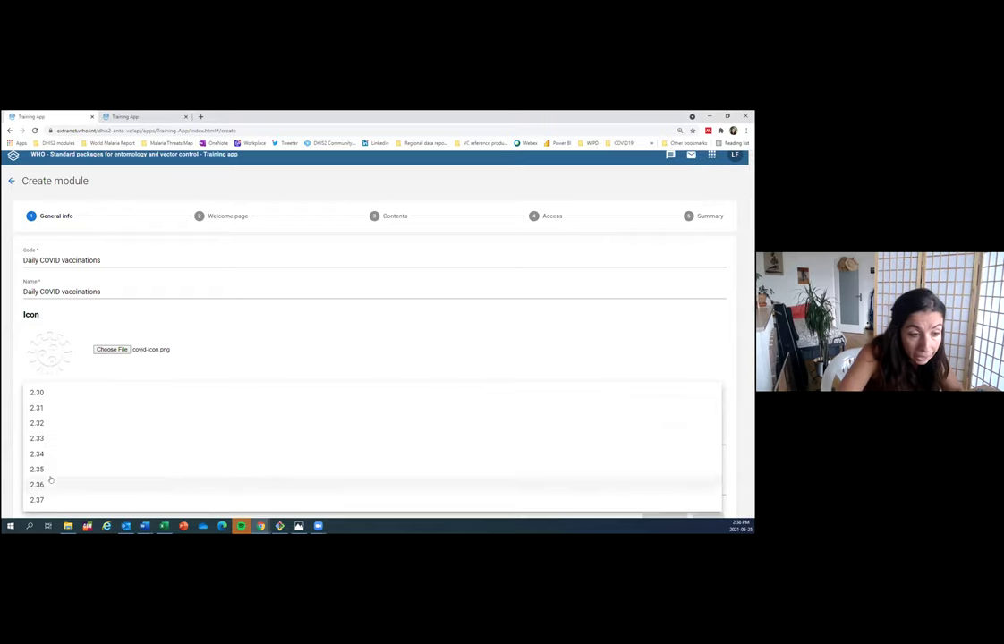
left_click(45, 471)
left_click(49, 484)
left_click(40, 499)
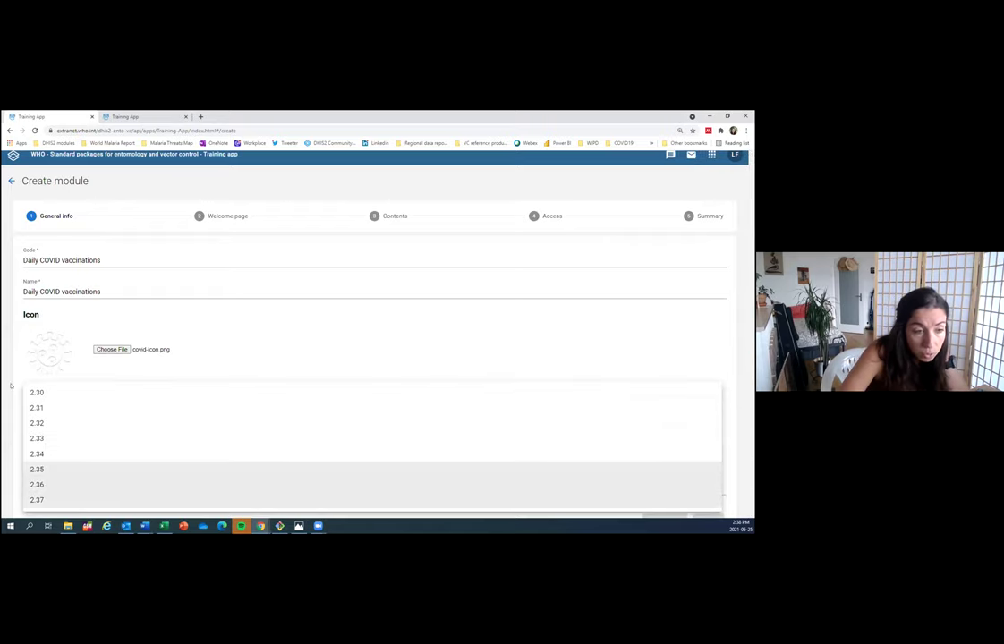
left_click(21, 370)
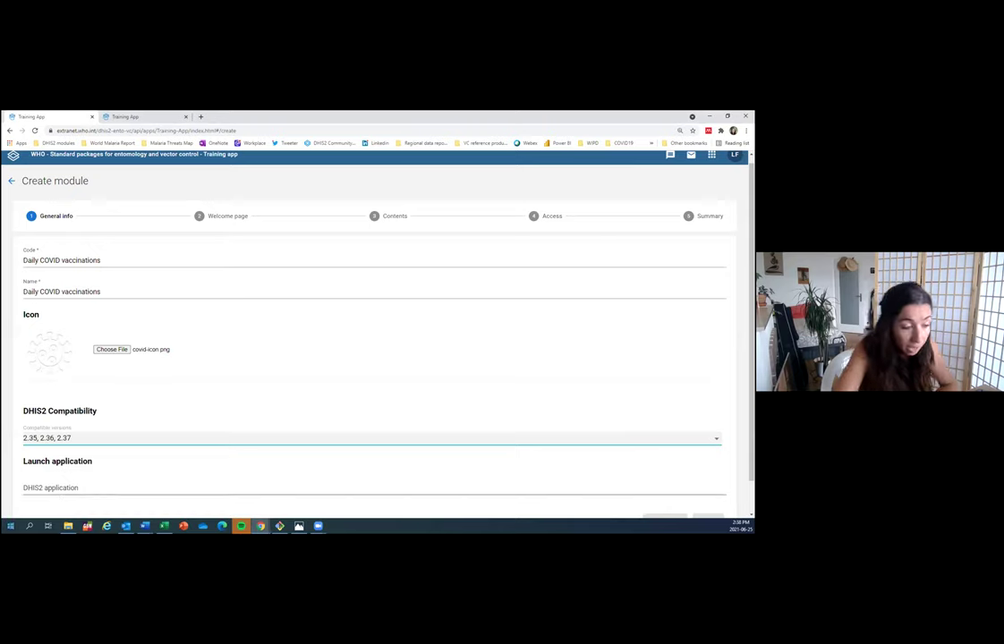
Step: Set the launch application to /dhis-web-capture/index.html and continue to the Welcome page
key("alt+Tab")
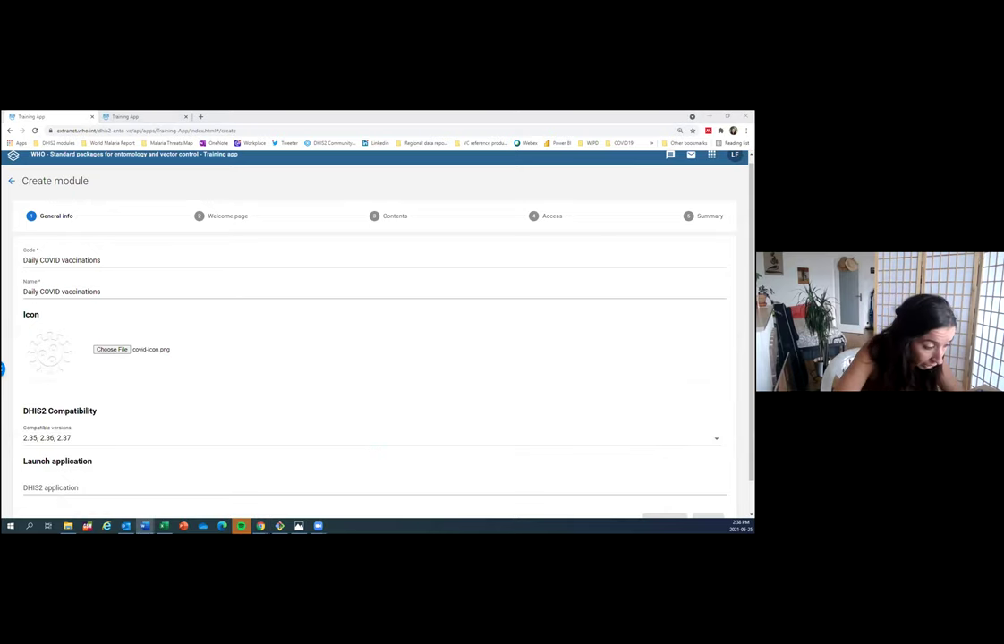
left_click(129, 486)
type("/dhis-web-capture/index.html")
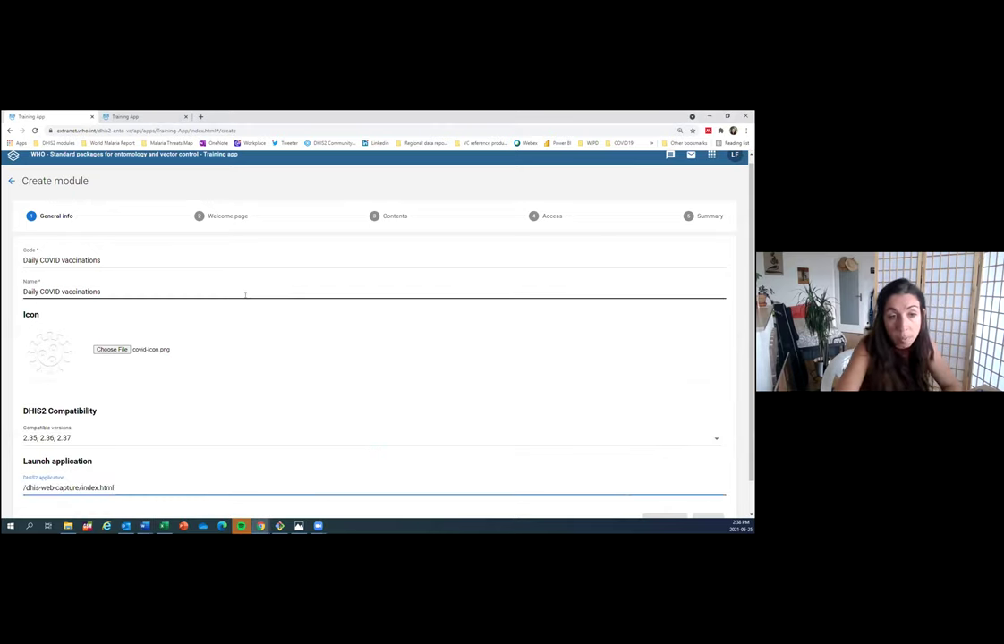
left_click(238, 221)
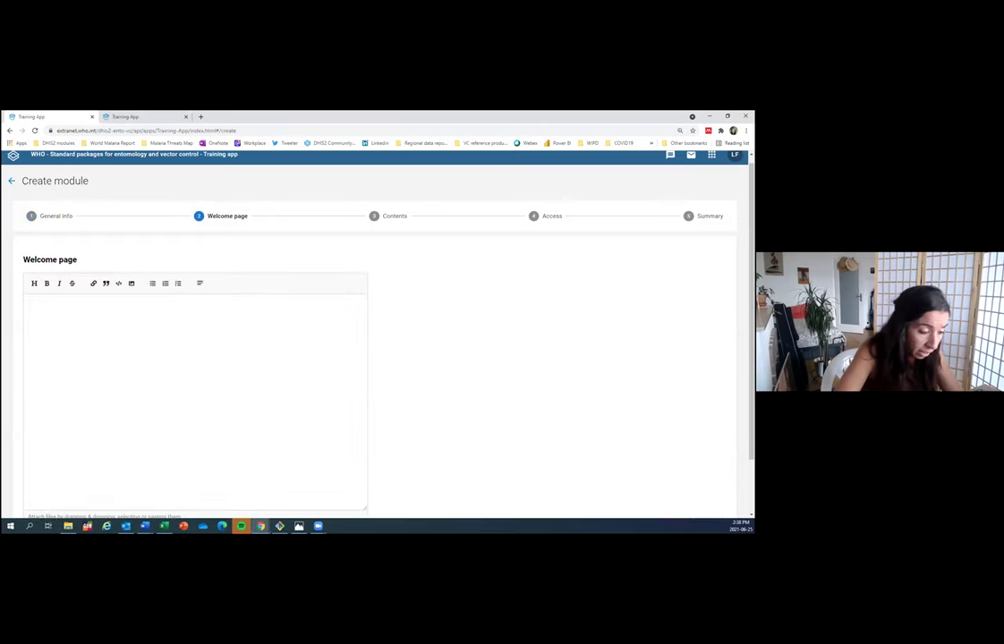
Step: Paste the COVID19 vaccine-tracking welcome markdown with the virus image, adding line breaks and extra text
key("alt+Tab")
left_click(226, 338)
type("# Welcome to the tutorial on tracking COVID19 vaccines administered per week ![Uploaded file](../../documents/NGcryIGrKj0/data) This tutorial will show you how to repot vaccine dose per week from your vaccination center")
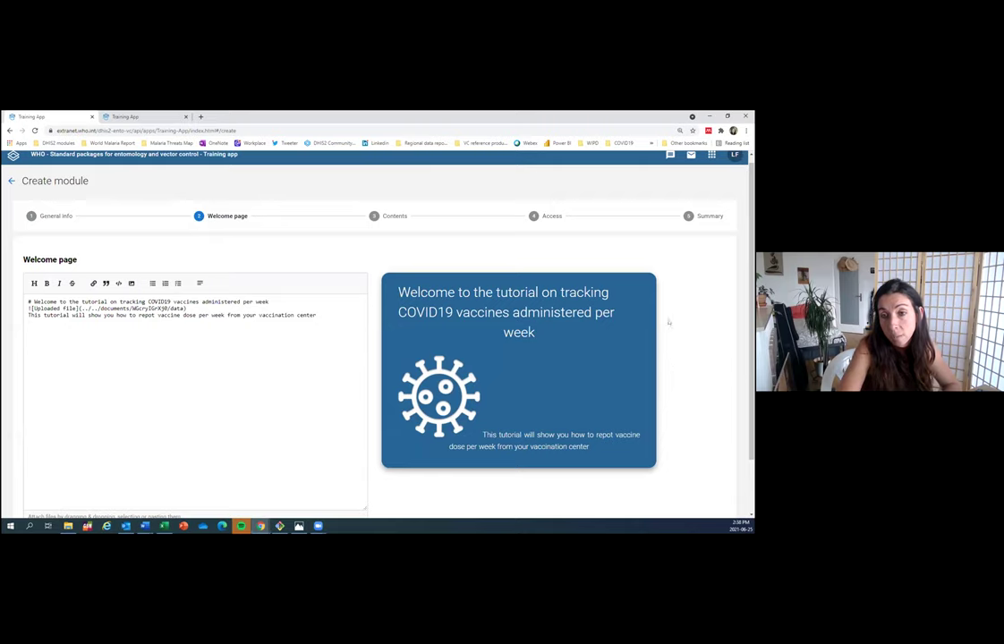
key("Return")
key("Return")
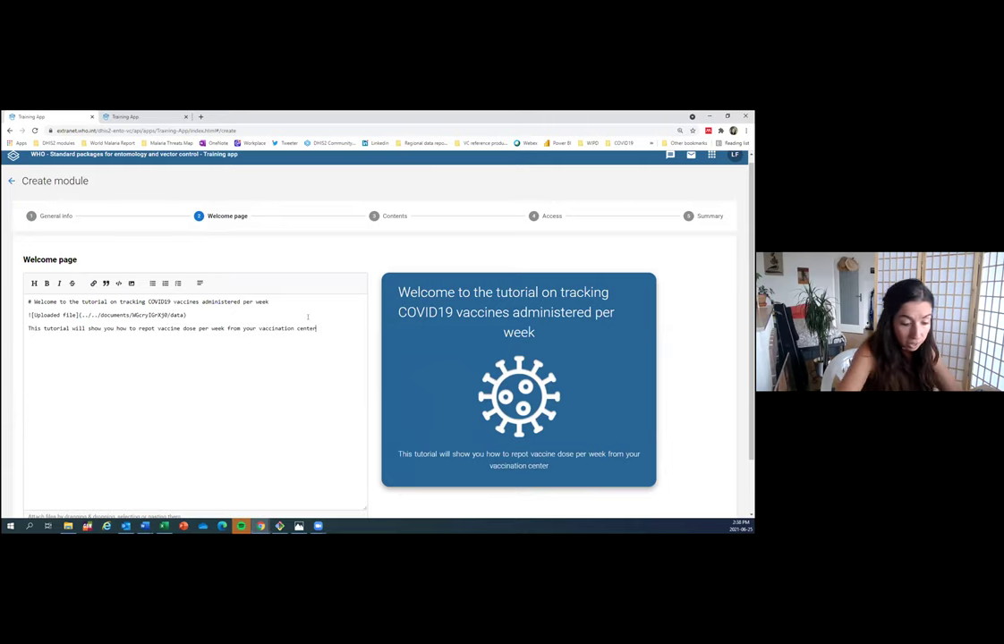
key("Return")
type("holh akjdkjasdk")
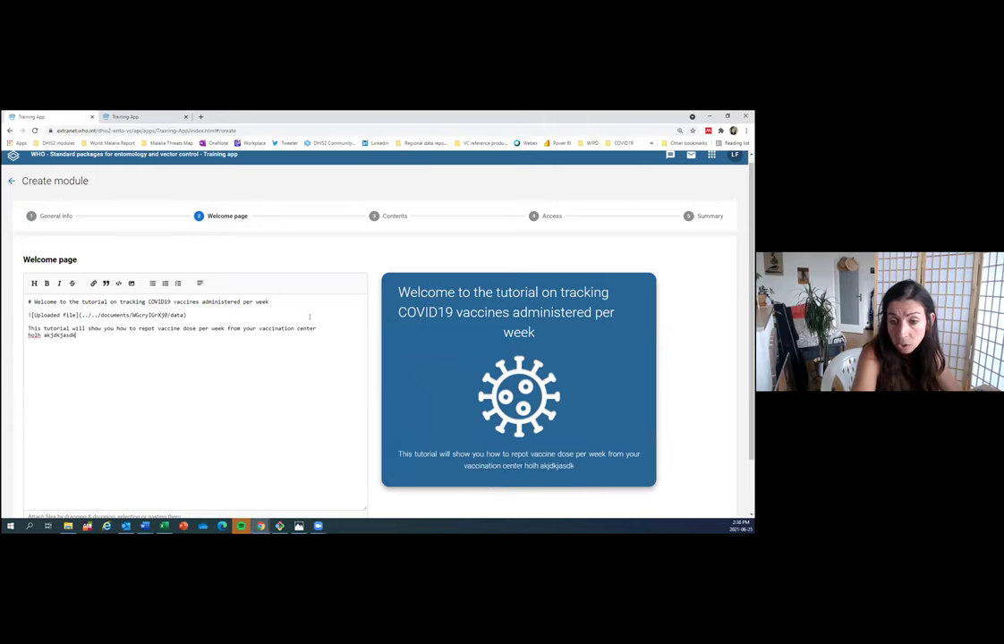
type("asd")
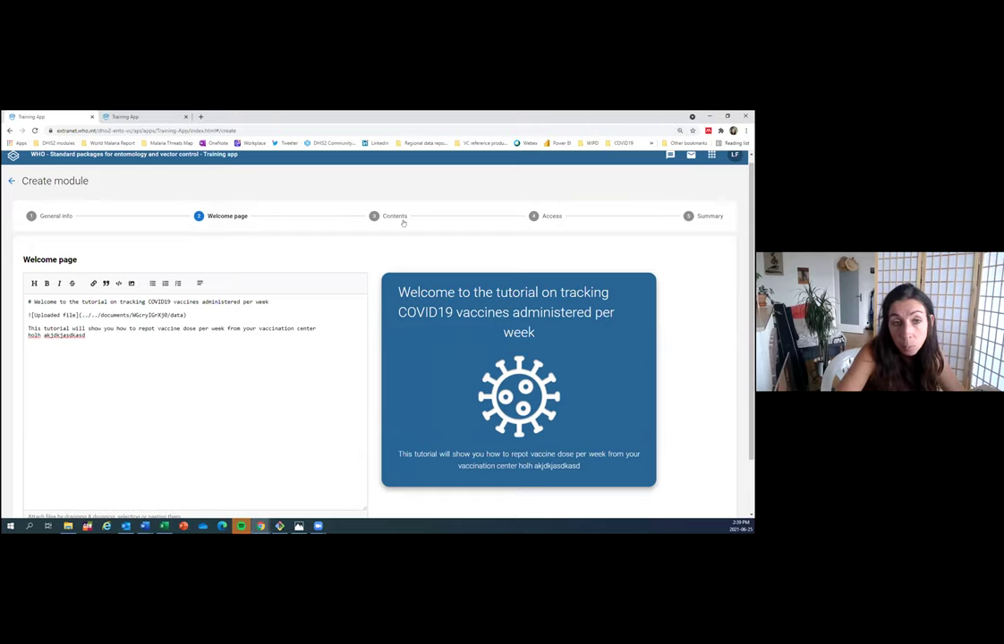
left_click(399, 218)
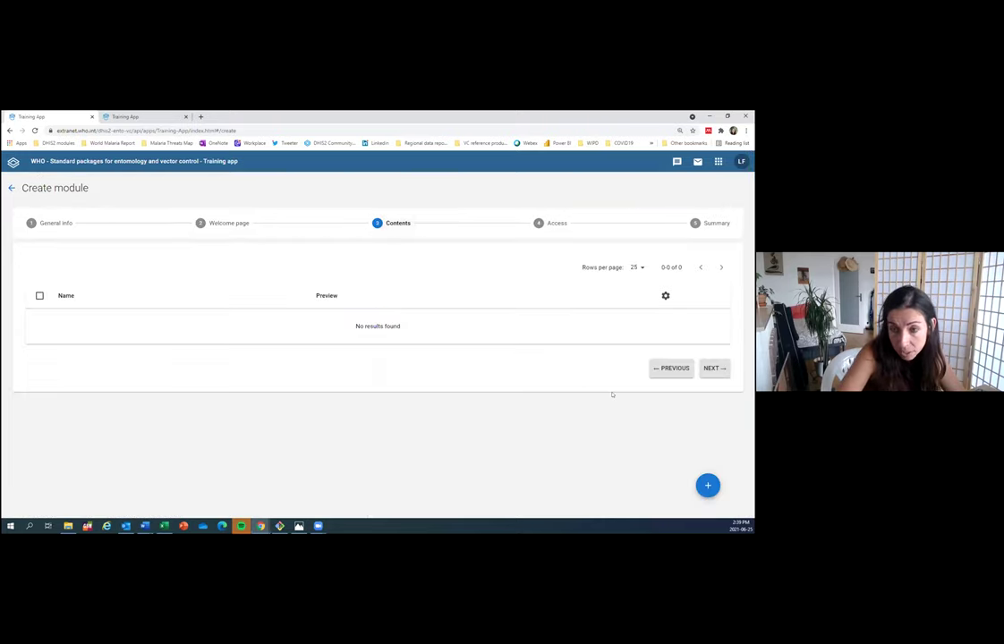
Step: Add and save Step 1 titled 'Selection vaccination point' in the module contents
left_click(706, 484)
left_click(221, 341)
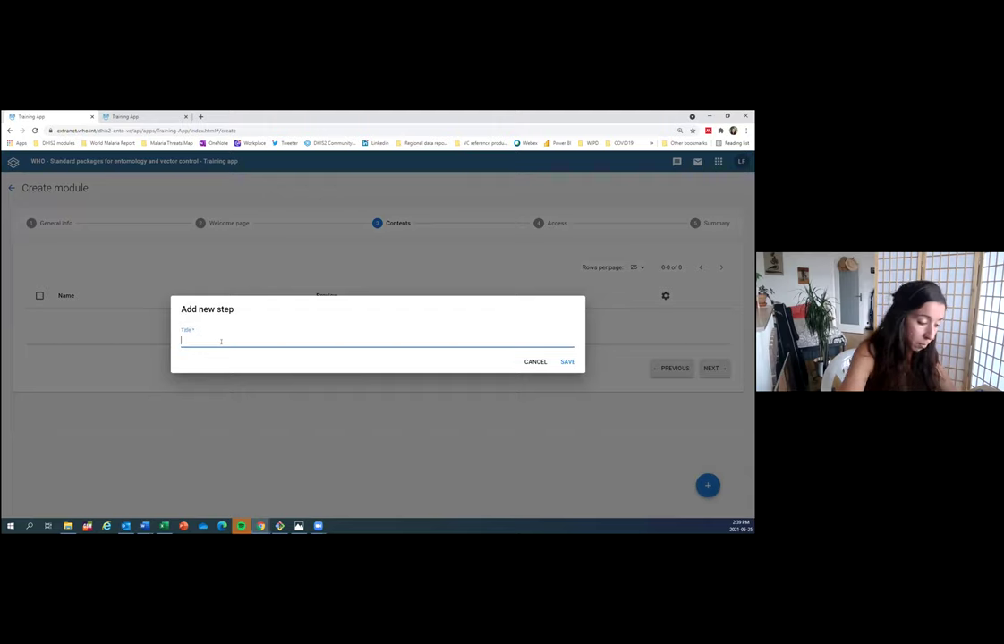
key("alt+Tab")
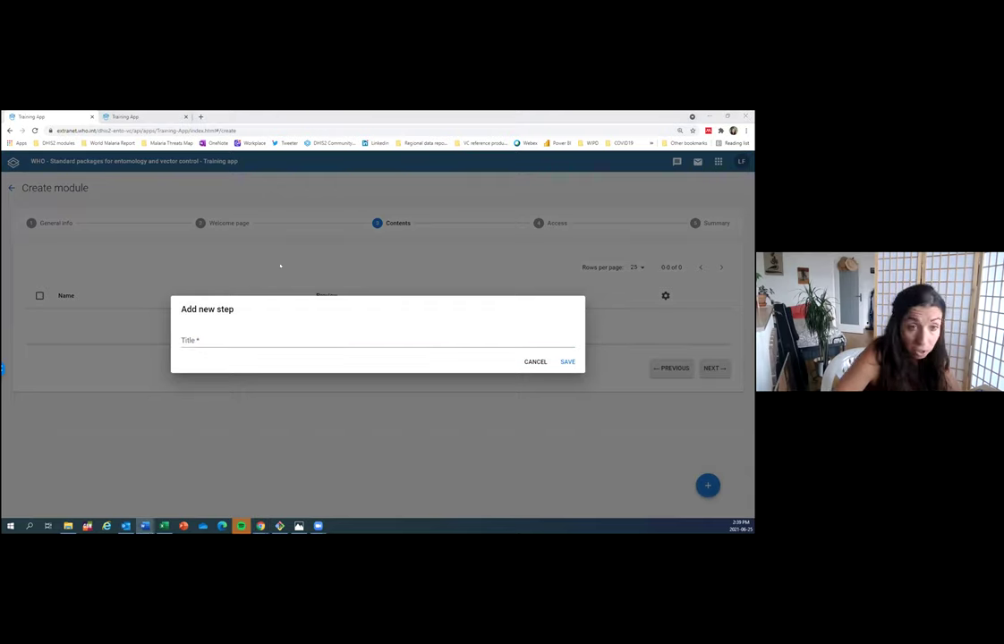
left_click(242, 334)
type("Selection vaccination point")
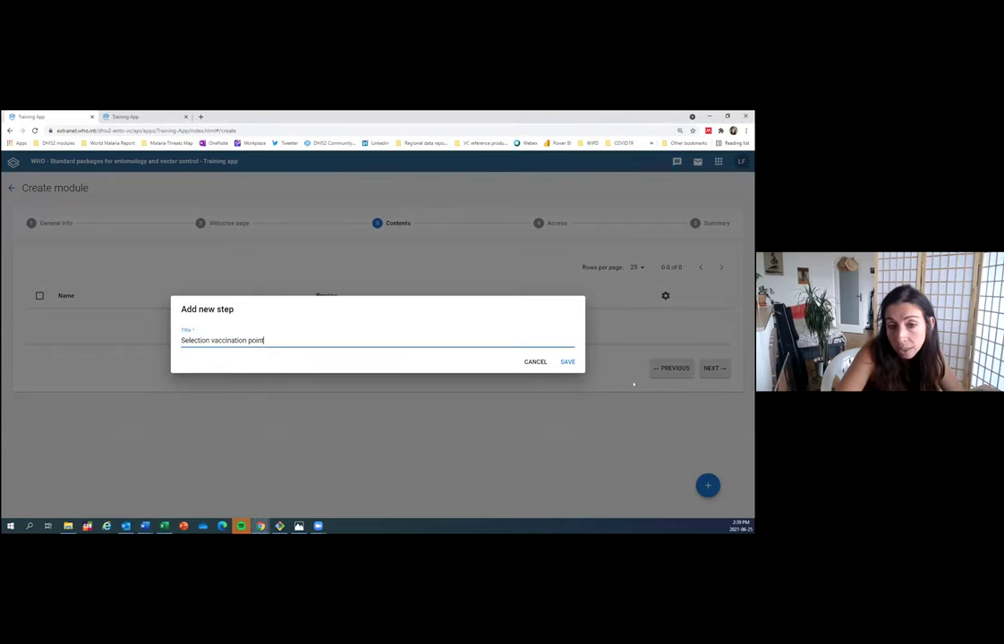
left_click(567, 361)
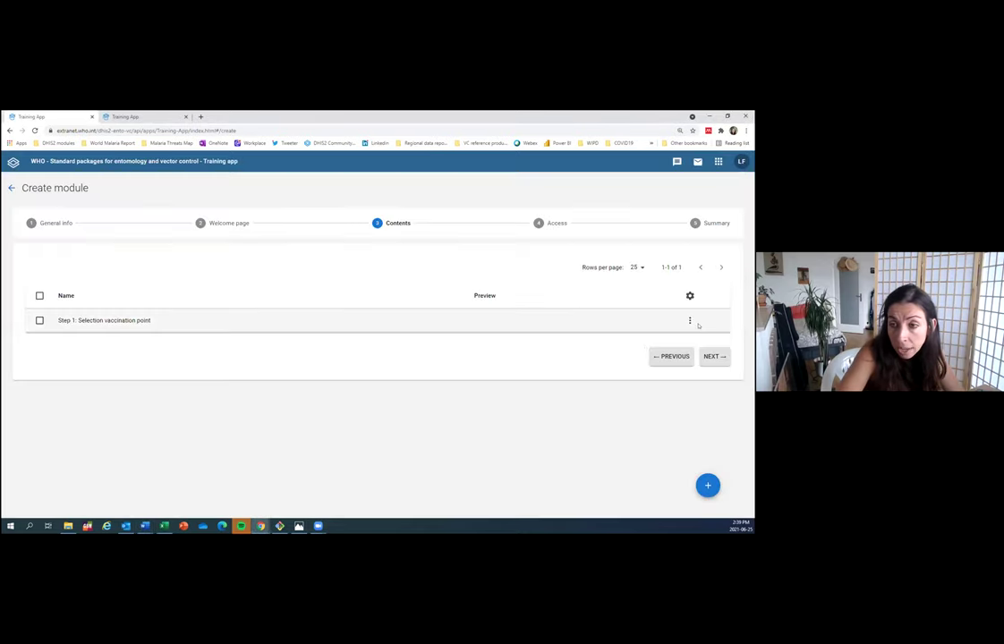
left_click(689, 320)
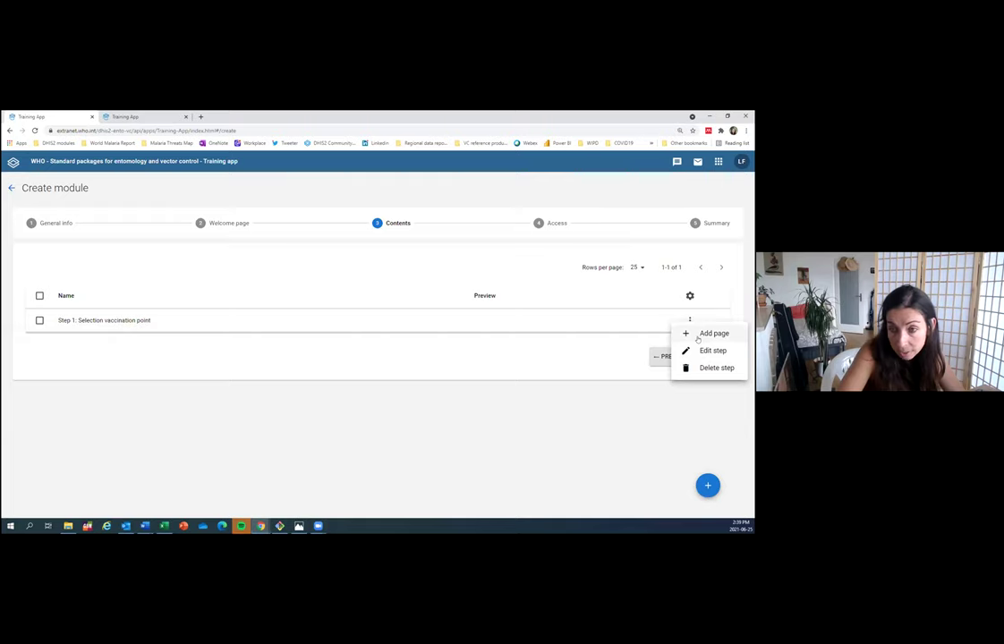
Step: Add and save a Step 1 page asking users to select the vaccinating facility, with a COV- prefix Note
left_click(711, 334)
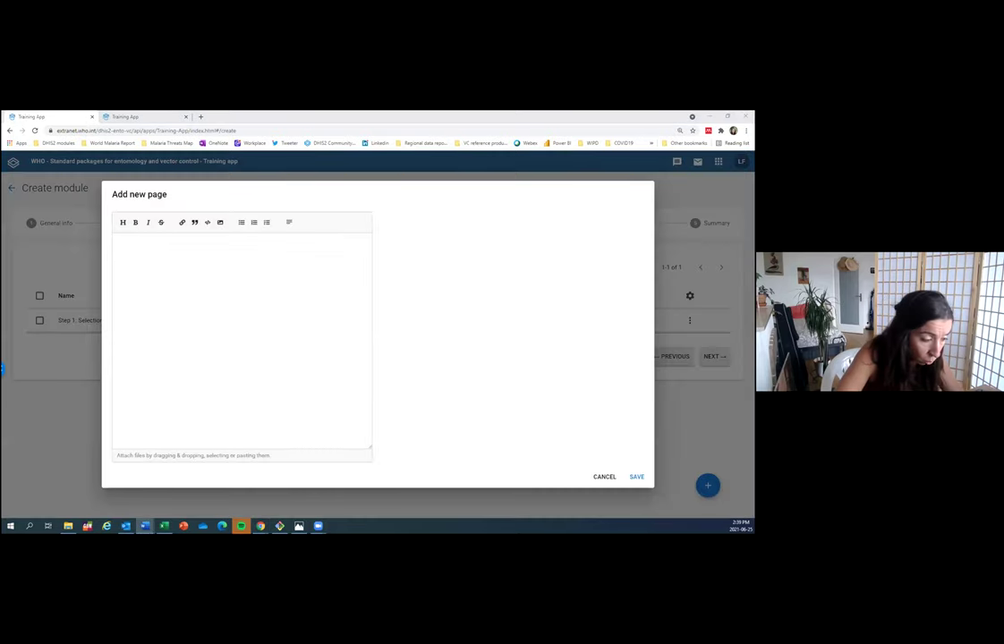
left_click(351, 285)
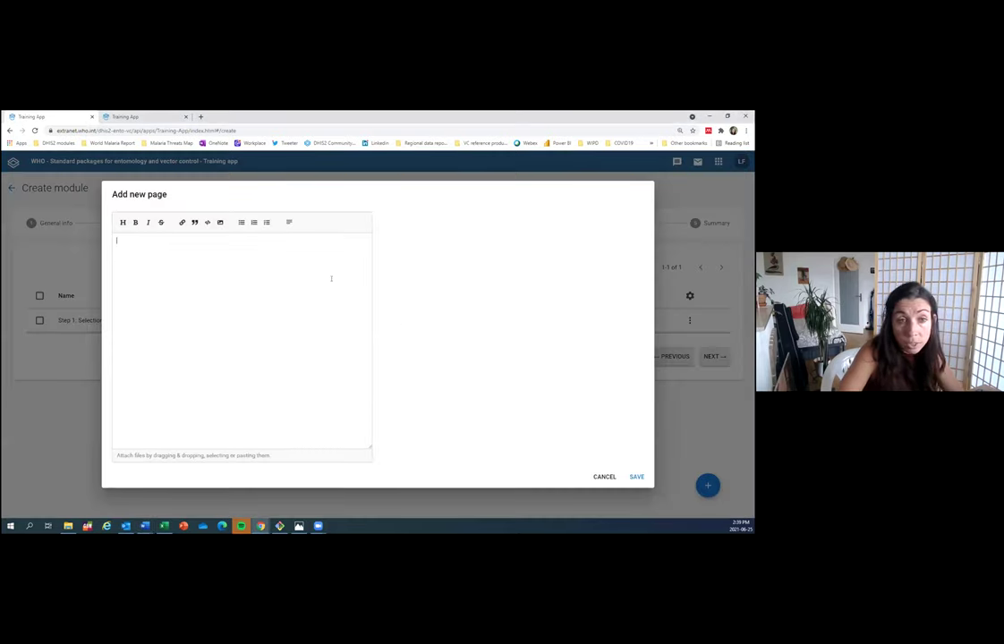
type("Select the  facility conduction COVID vaccination <blockquote title=\"Note\"> Note that vaccination points are named with the prefix COV- in the location tree </blockquote>")
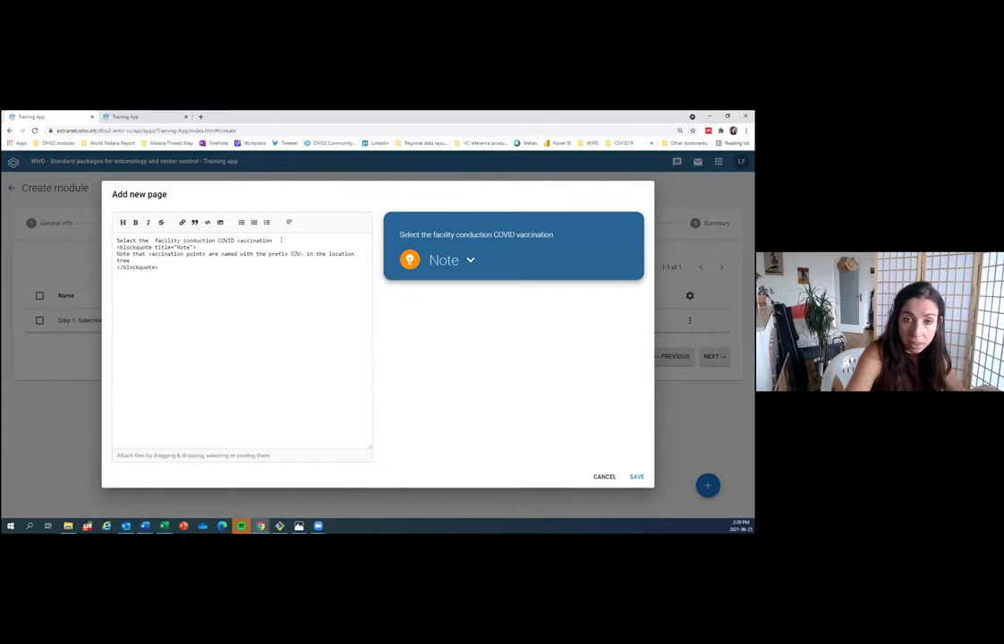
key("Return")
left_click(465, 260)
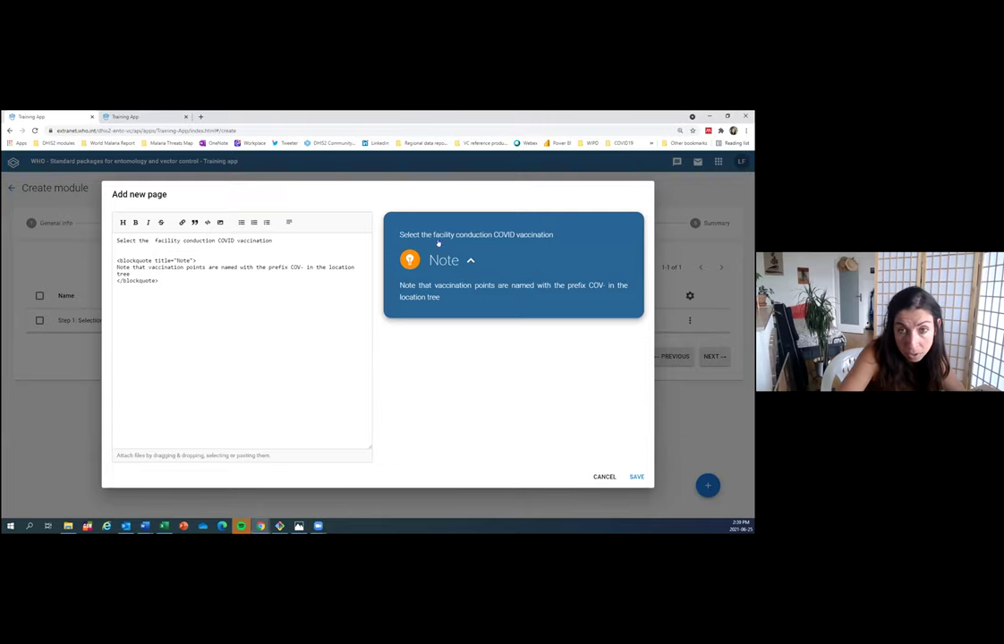
left_click(636, 476)
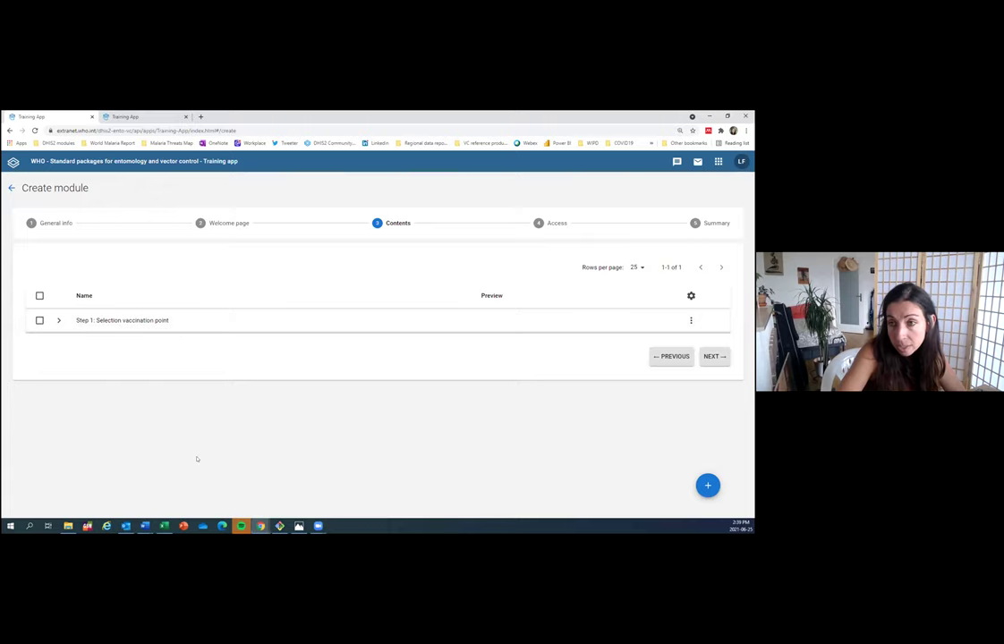
left_click(542, 227)
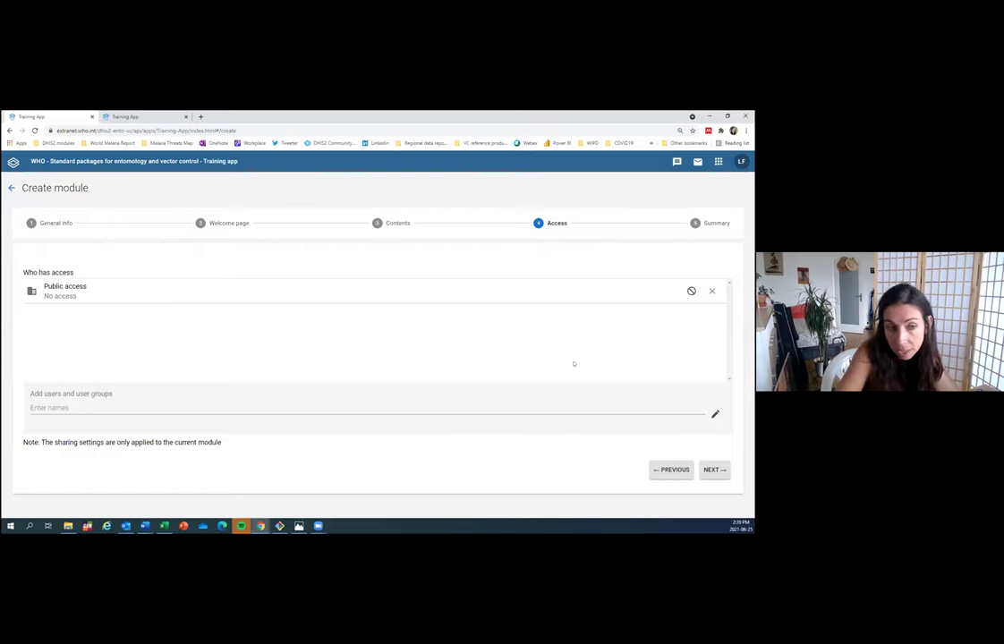
Step: Add the Entomology and Vector control access group to the module's sharing, then continue to Summary
left_click(85, 407)
type("ent")
key("Down")
key("Return")
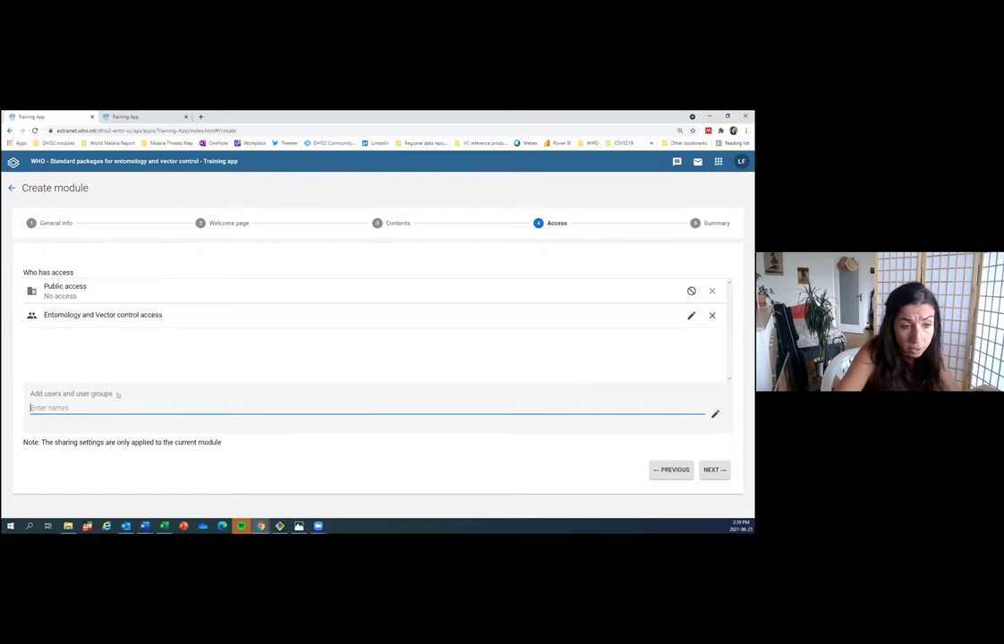
left_click(713, 469)
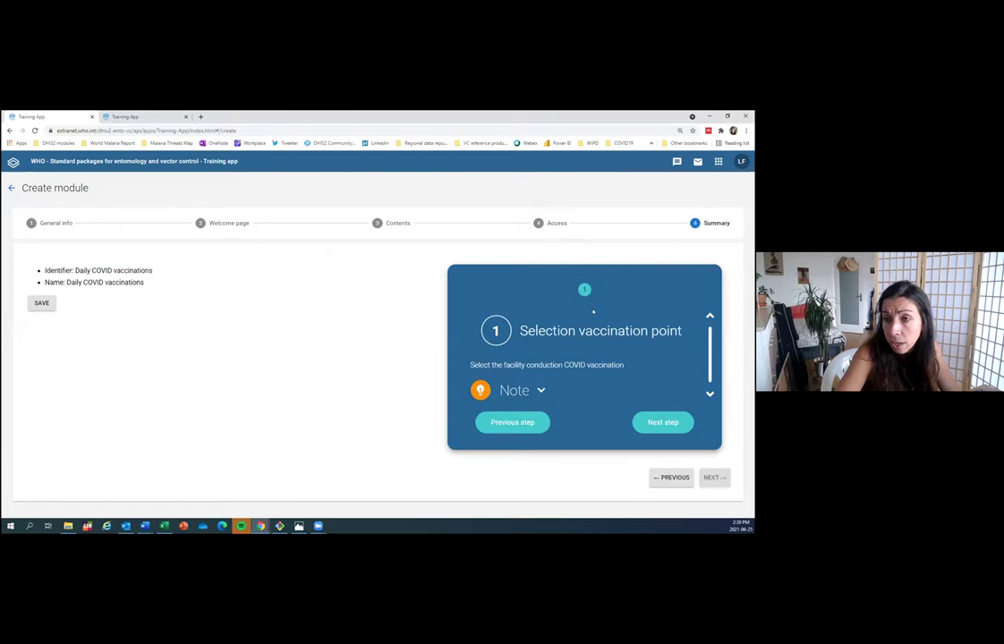
Step: Save the Daily COVID vaccinations module and find it as the 12th Training modules entry
left_click(42, 303)
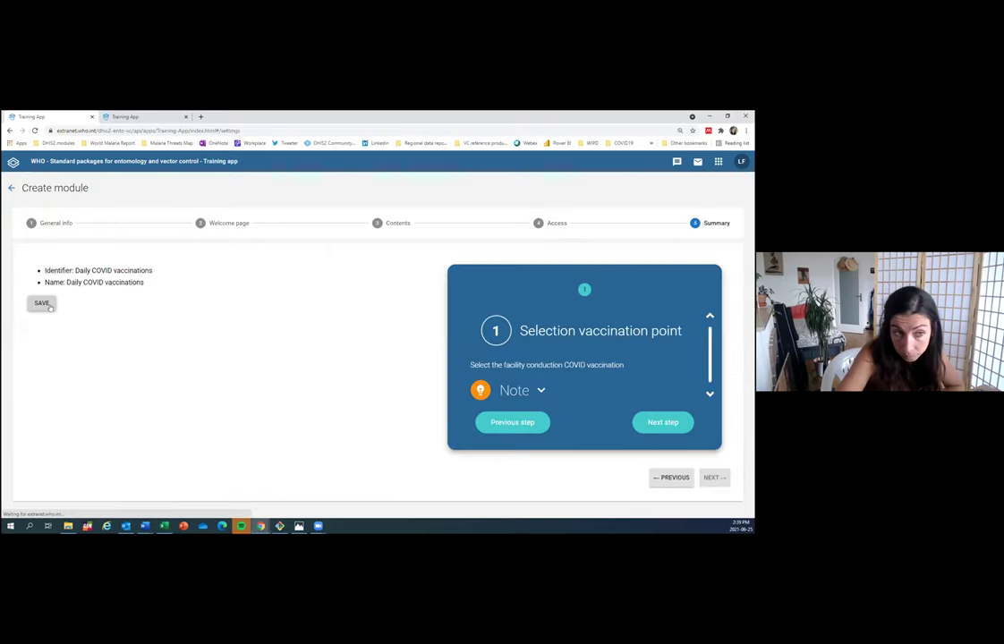
scroll(117, 340, "down", 3)
scroll(148, 384, "down", 1)
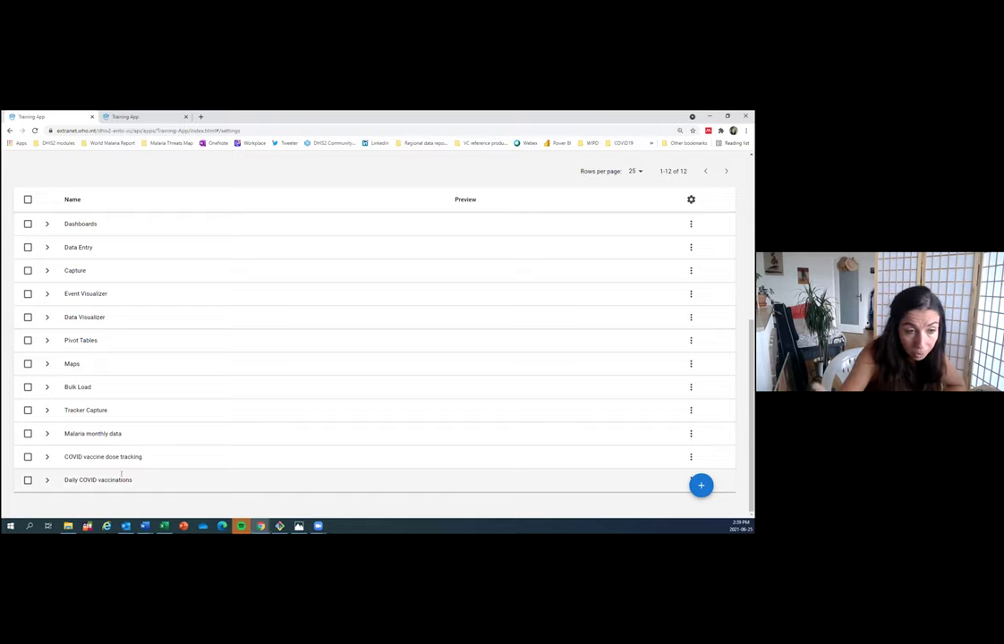
scroll(247, 421, "up", 3)
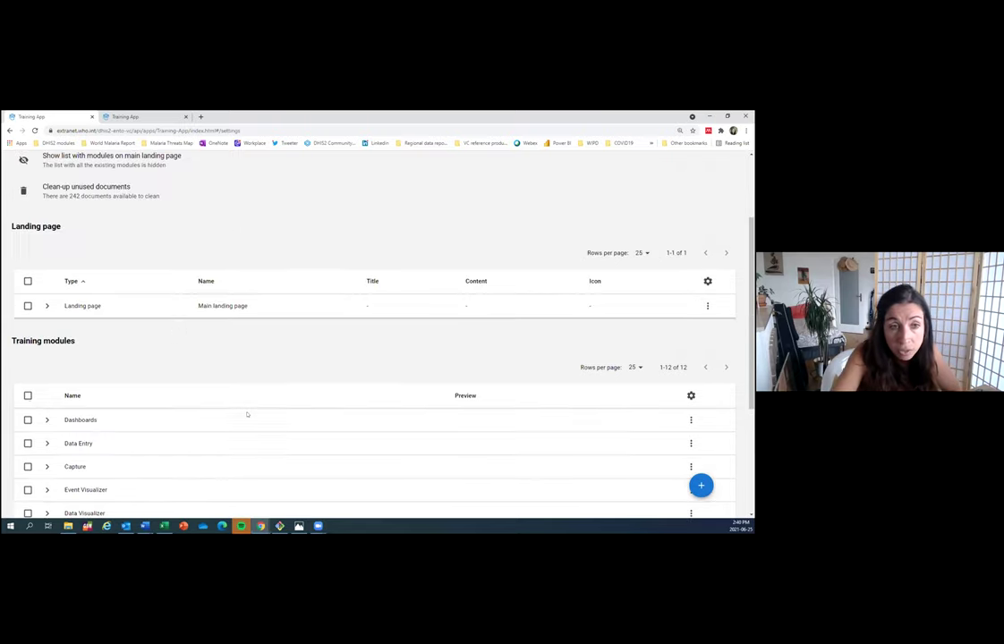
Step: Expand the Landing page and its Entering data section to show the sub-sections
left_click(47, 306)
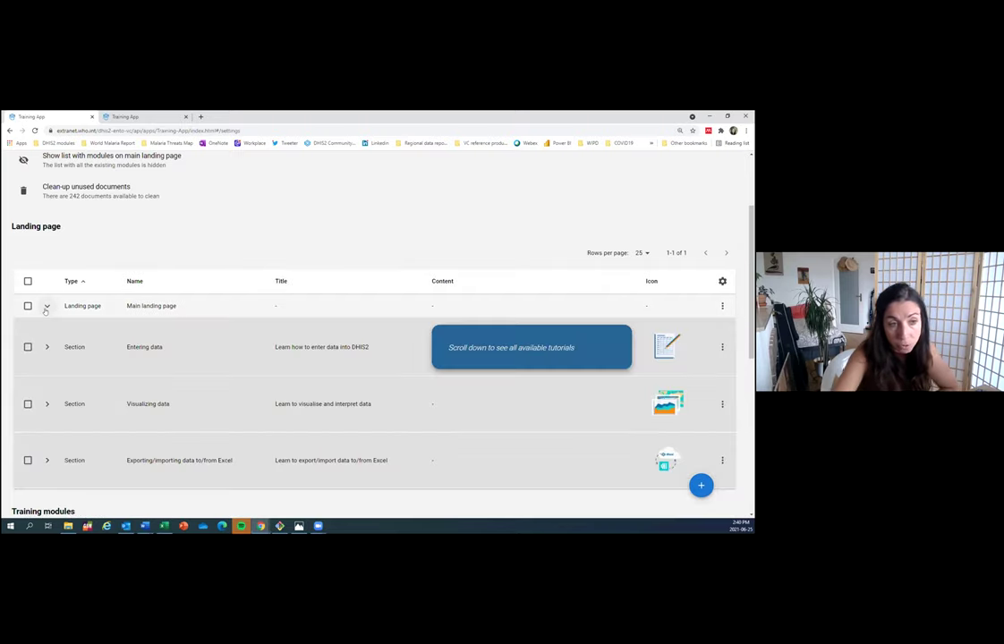
left_click(47, 347)
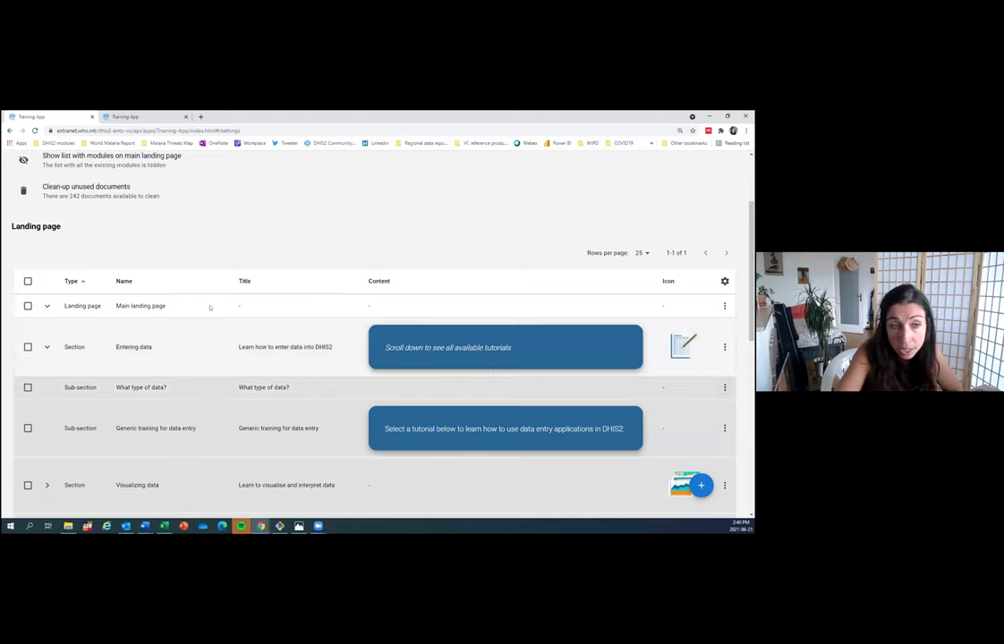
scroll(62, 259, "down", 1)
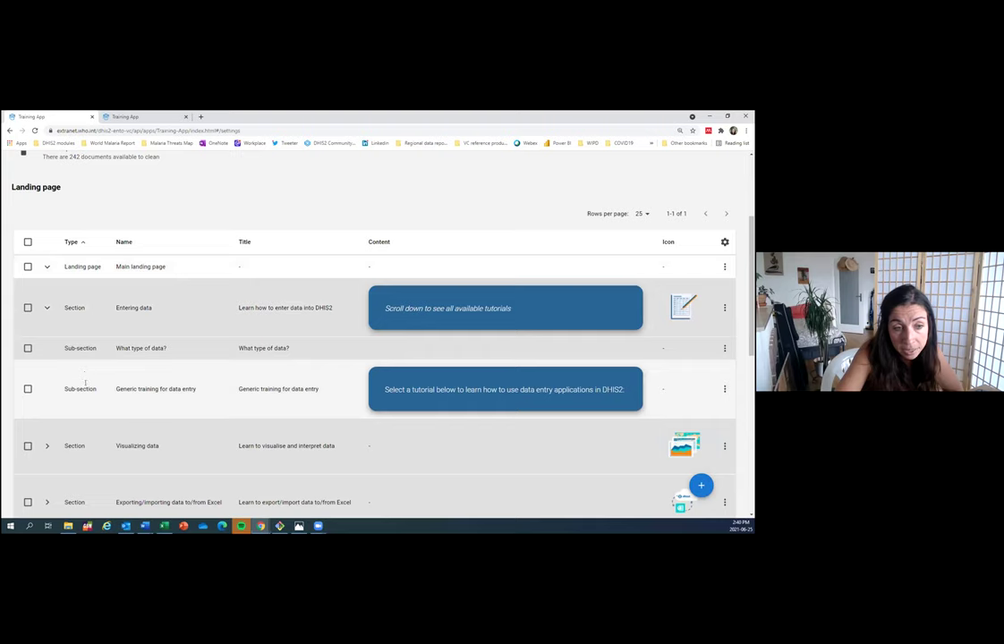
scroll(90, 295, "down", 2)
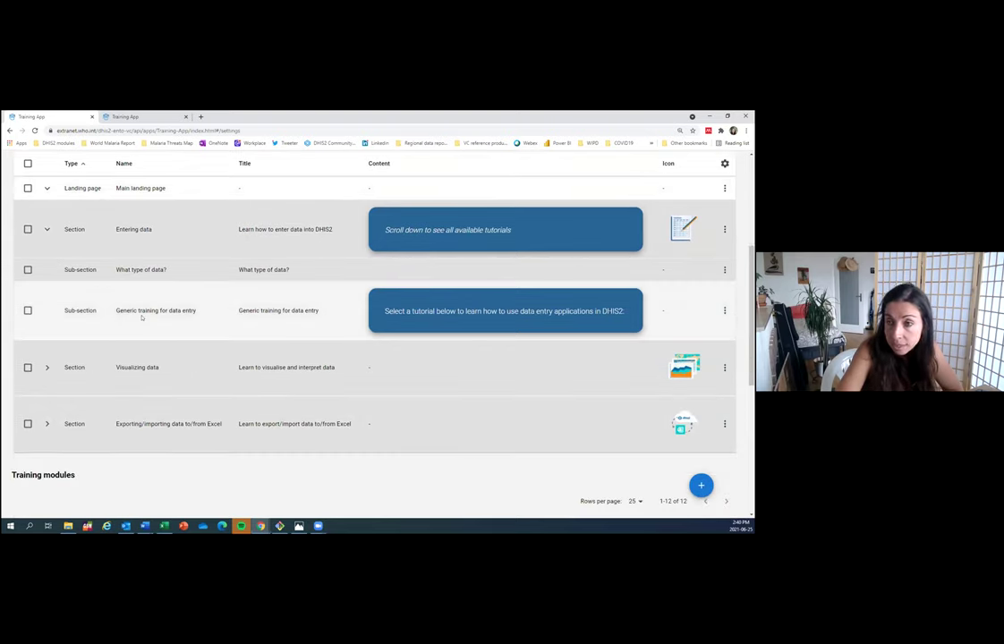
Step: Add Daily COVID vaccinations to the 'What type of data?' sub-section's modules and save
left_click(722, 270)
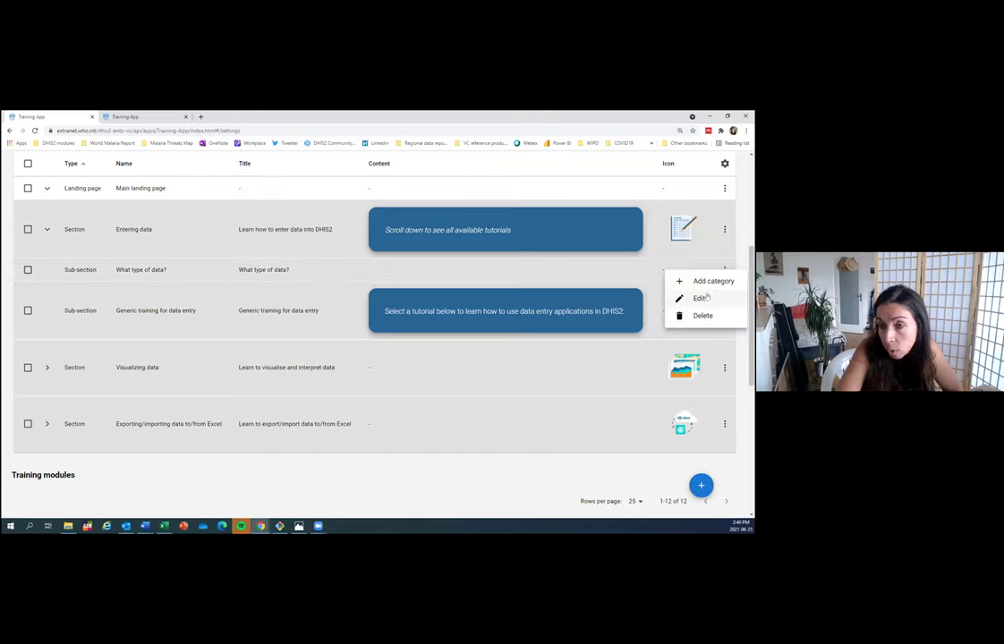
left_click(703, 298)
left_click(293, 354)
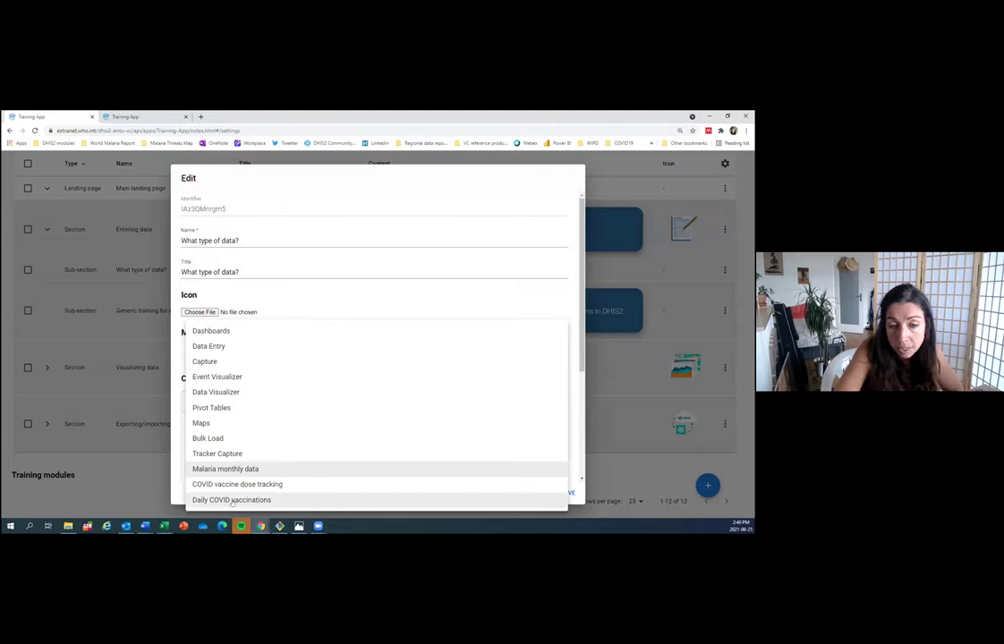
left_click(181, 329)
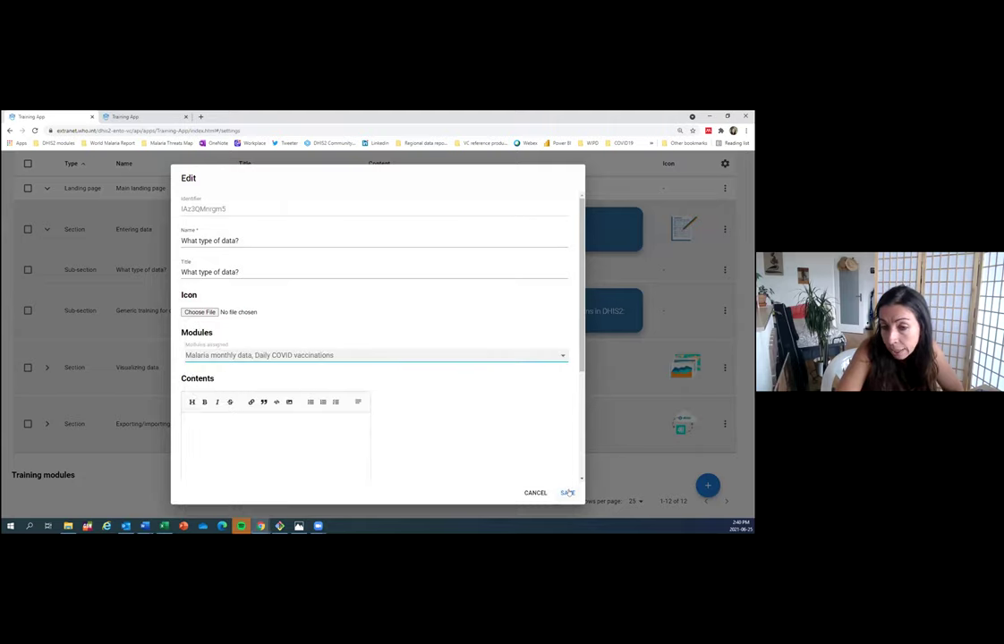
left_click(567, 492)
scroll(358, 384, "up", 5)
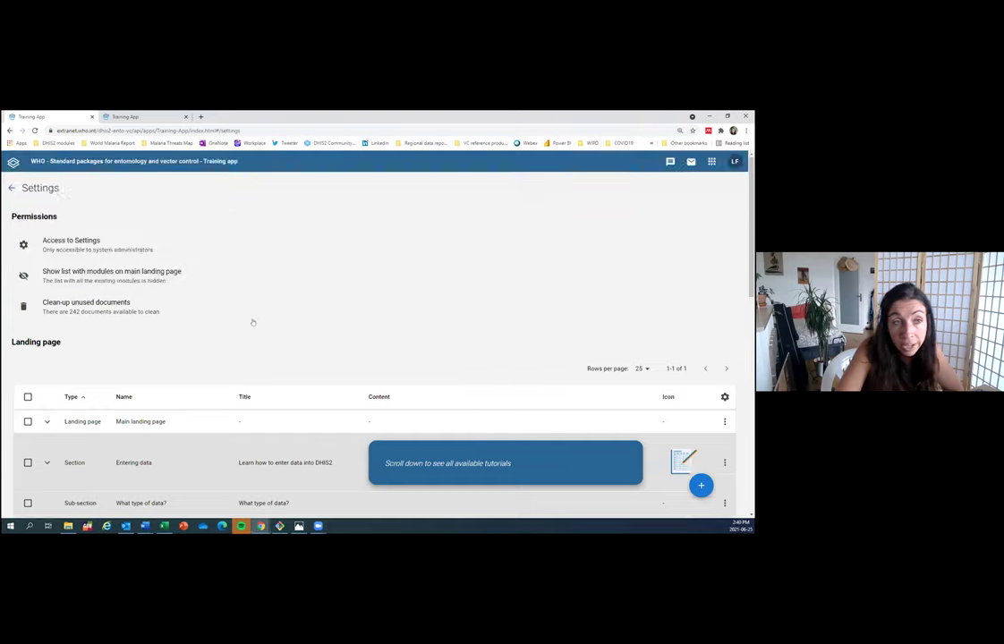
left_click(11, 188)
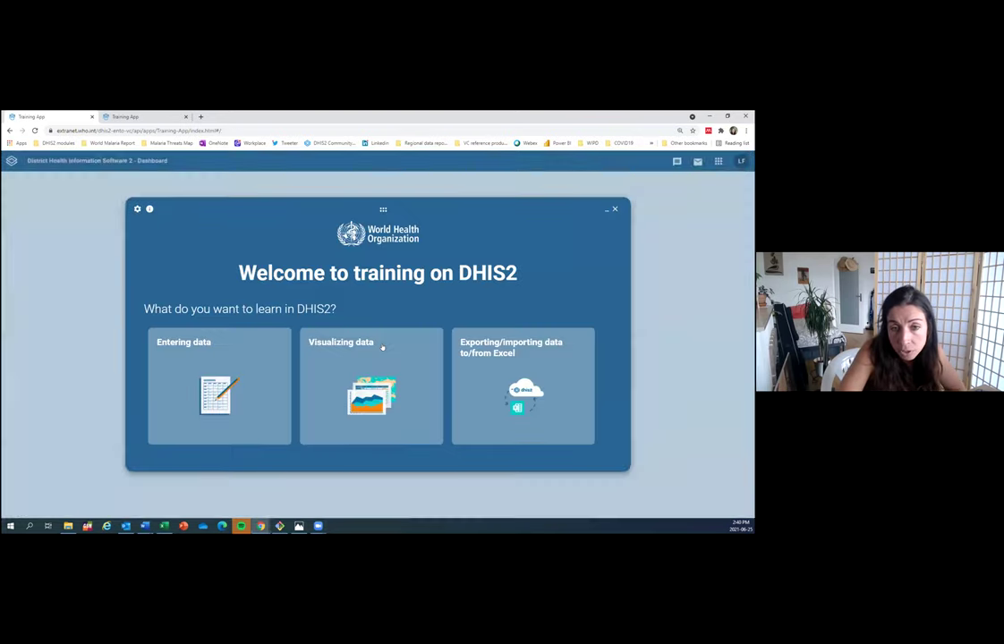
Step: Confirm the Daily COVID vaccinations card appears under Entering data tutorials, then return to Settings
left_click(183, 360)
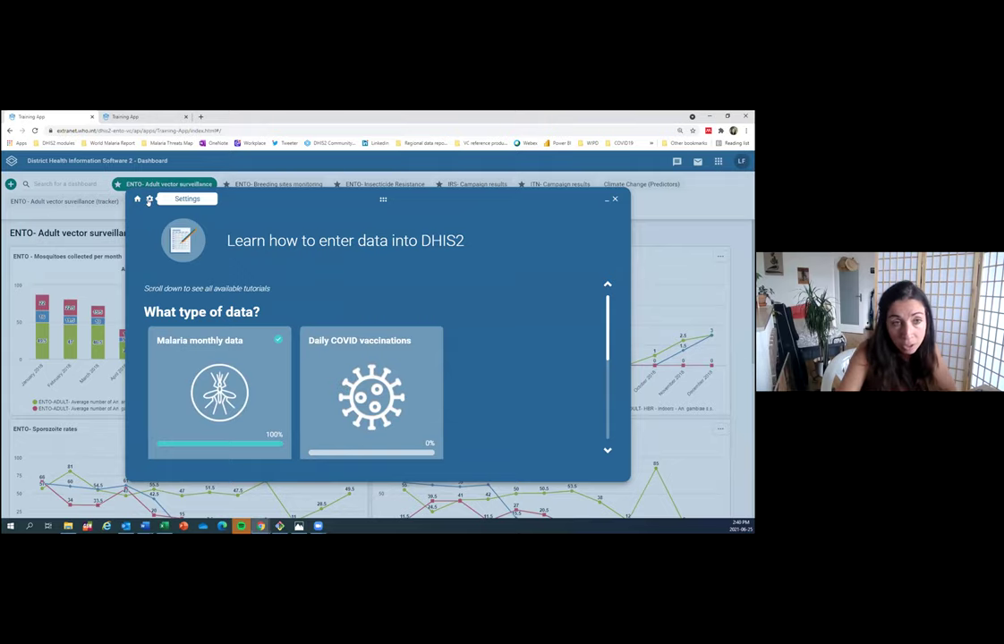
left_click(148, 199)
scroll(432, 319, "down", 5)
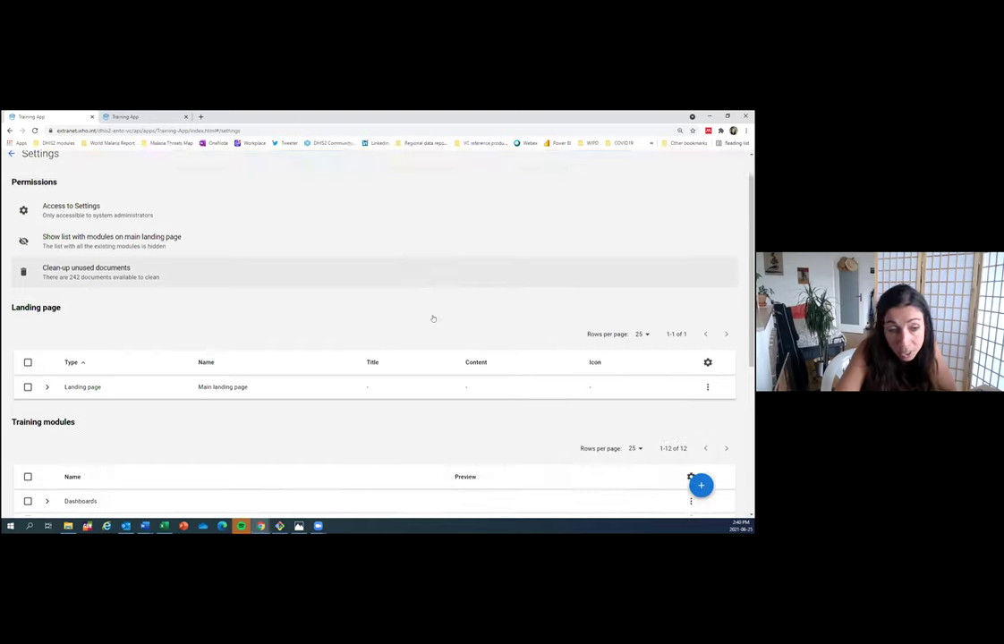
Step: Export the COVID vaccine dose tracking translations as JSON and inspect the en.json file
scroll(432, 319, "down", 1)
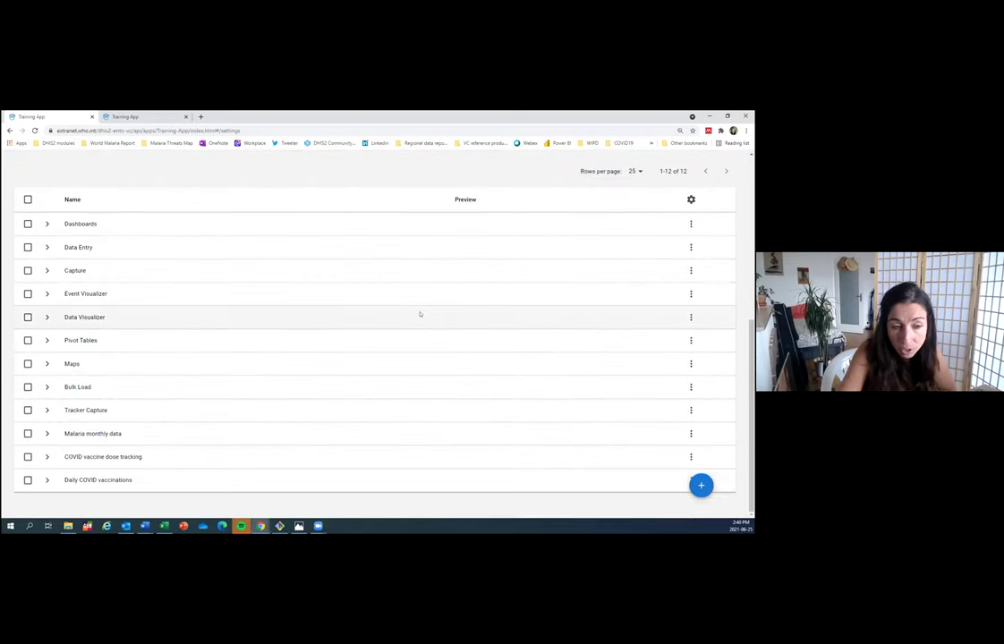
left_click(690, 457)
left_click(683, 499)
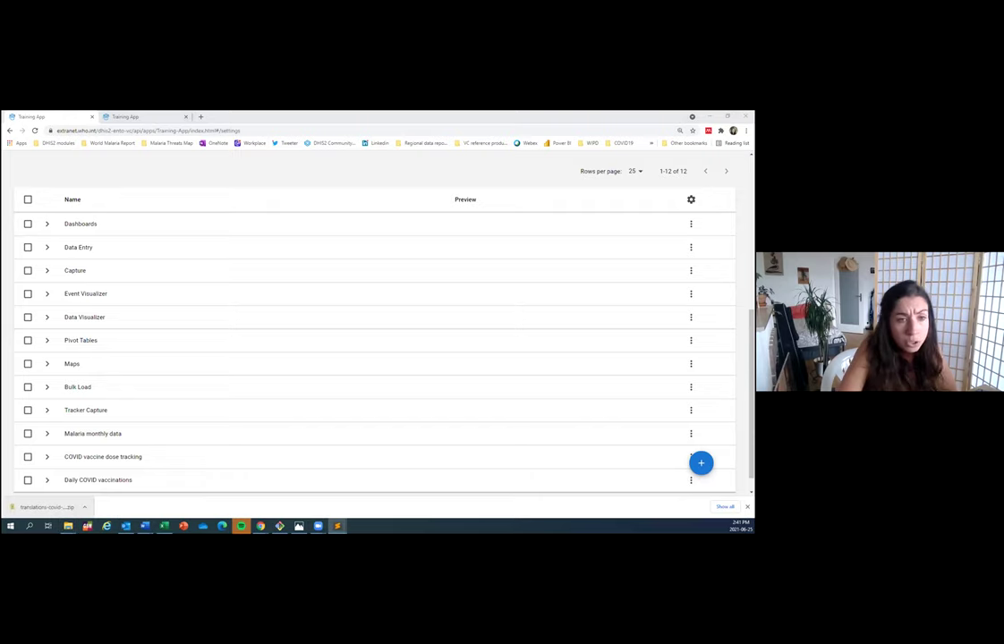
left_click(287, 257)
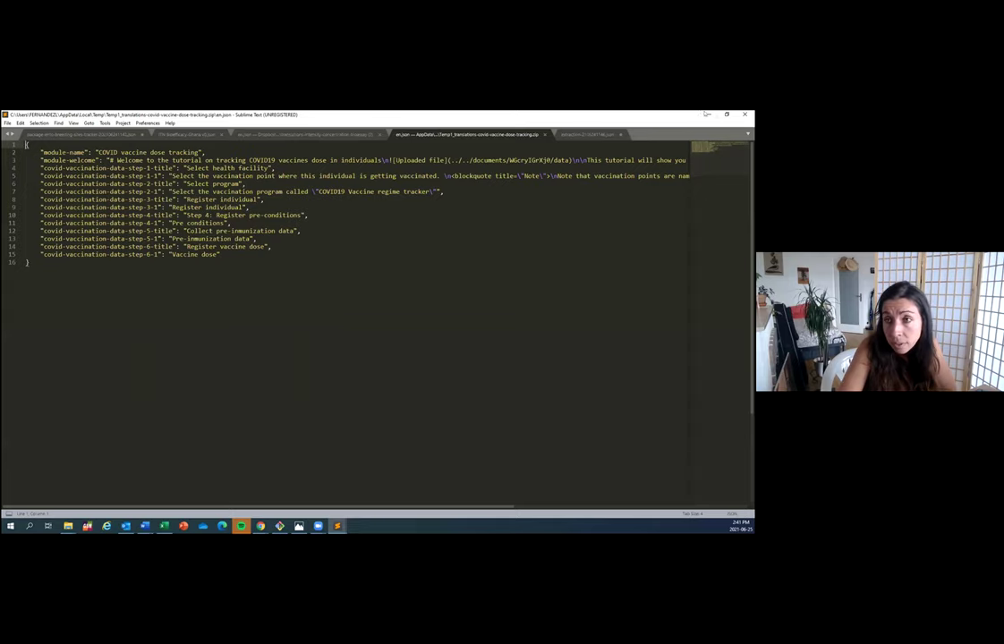
left_click(708, 115)
Step: Start importing JSON translations from the training modules list options
scroll(675, 221, "up", 3)
left_click(690, 356)
left_click(684, 412)
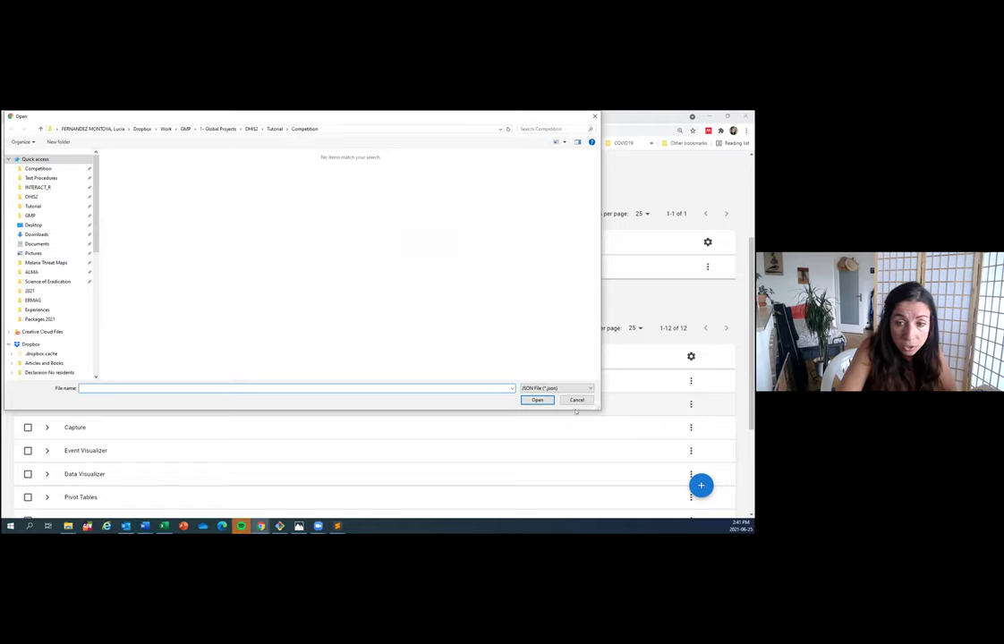
Step: Cancel the JSON file picker and scroll back to the list of 12 training modules
left_click(576, 401)
scroll(134, 427, "down", 3)
scroll(135, 426, "up", 4)
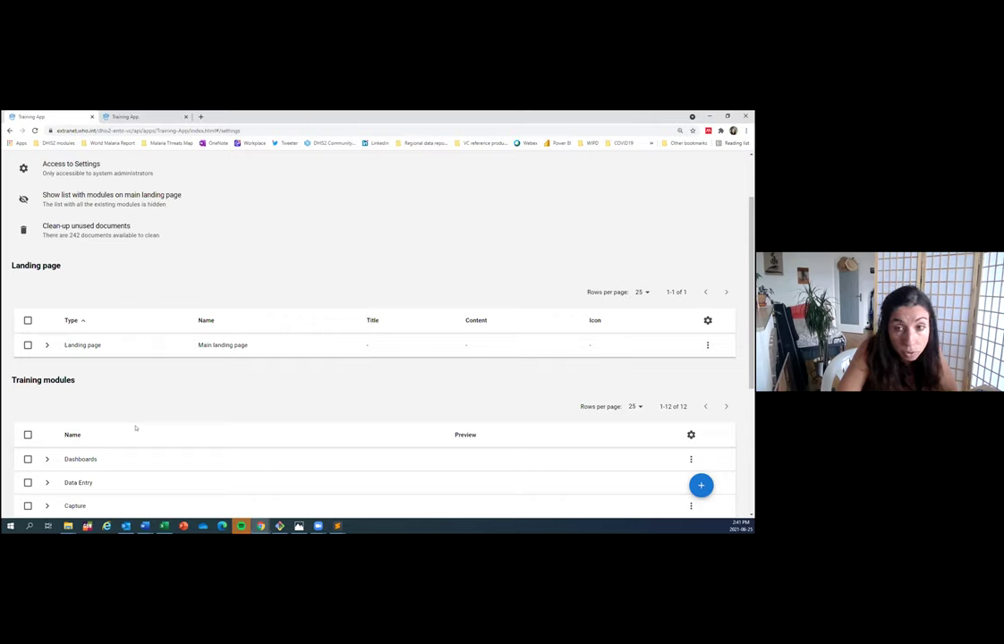
scroll(354, 380, "down", 3)
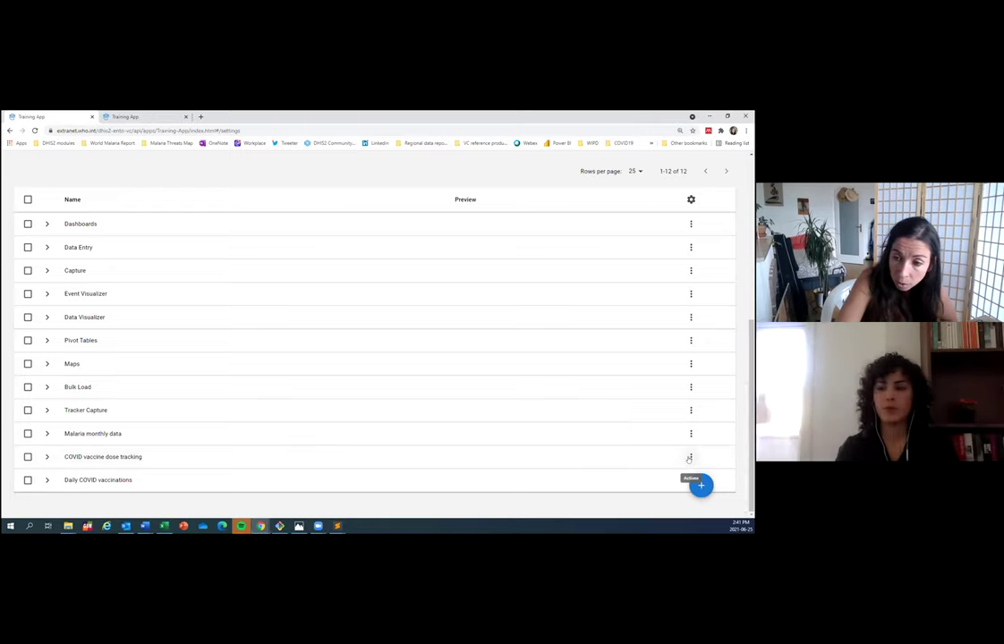
Step: Export the COVID vaccine dose tracking module as a zip file
left_click(689, 458)
left_click(680, 483)
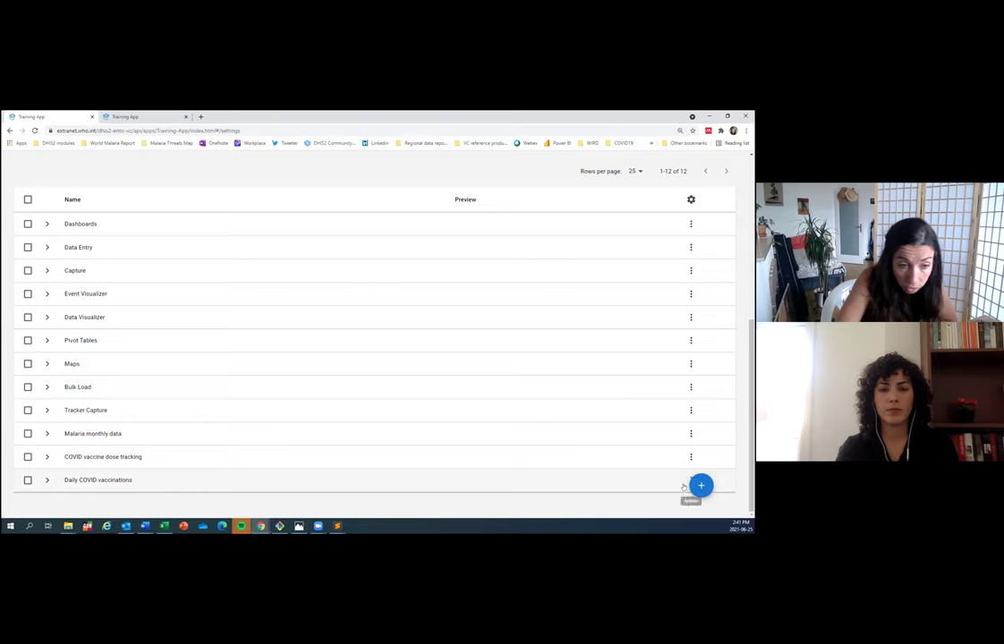
left_click(81, 508)
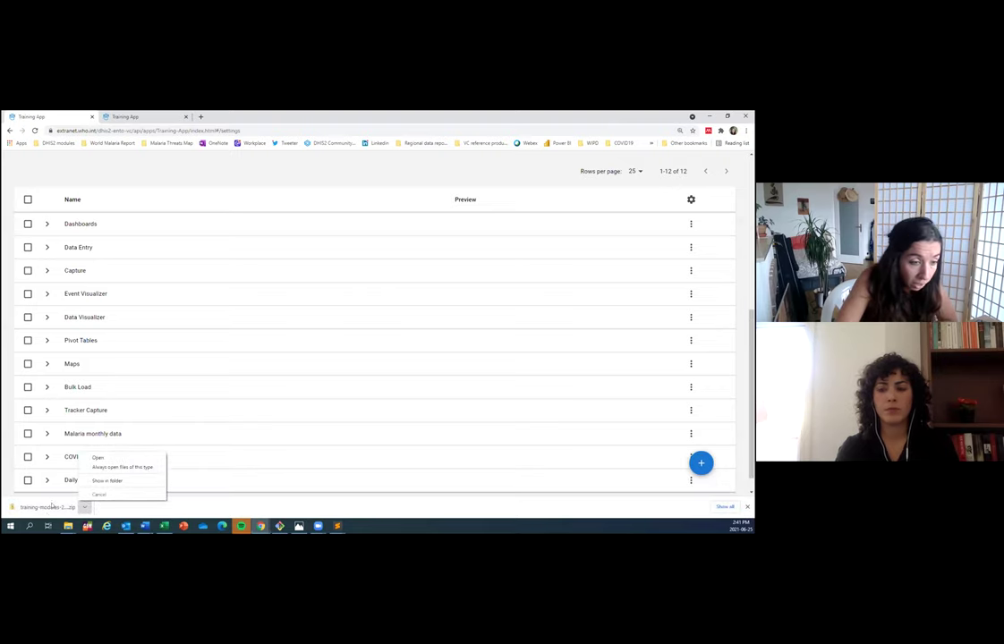
scroll(104, 254, "up", 1)
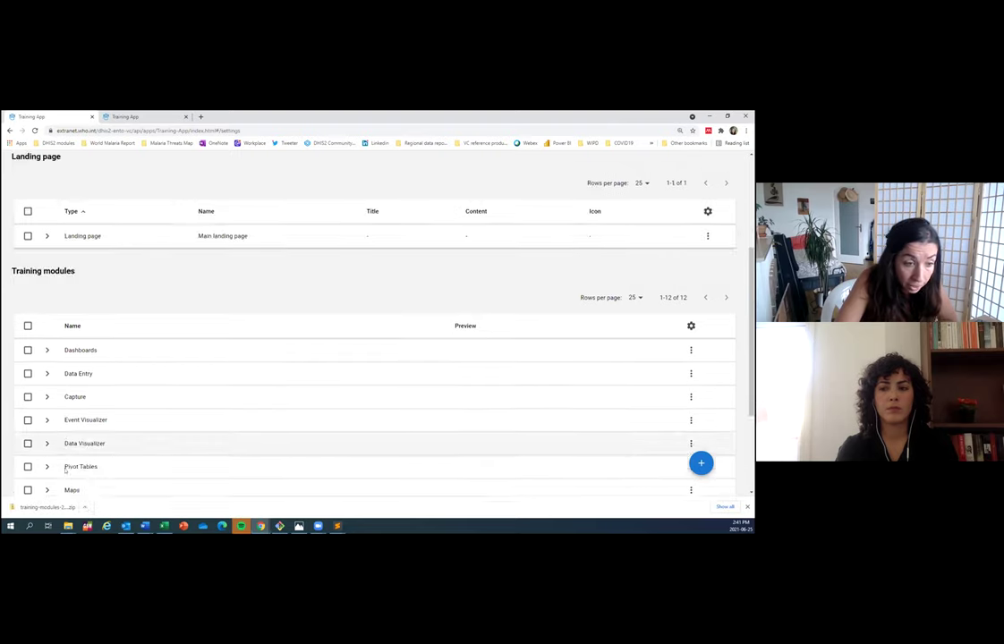
scroll(134, 376, "down", 2)
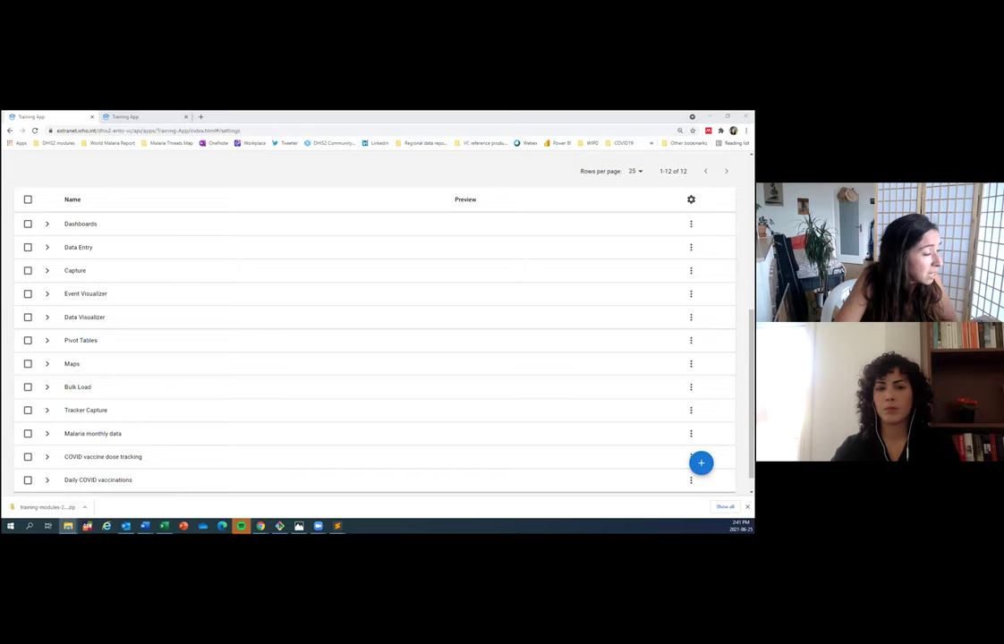
Step: Import the downloaded module zip by dropping it onto the Settings page
left_click_drag(128, 287, 197, 305)
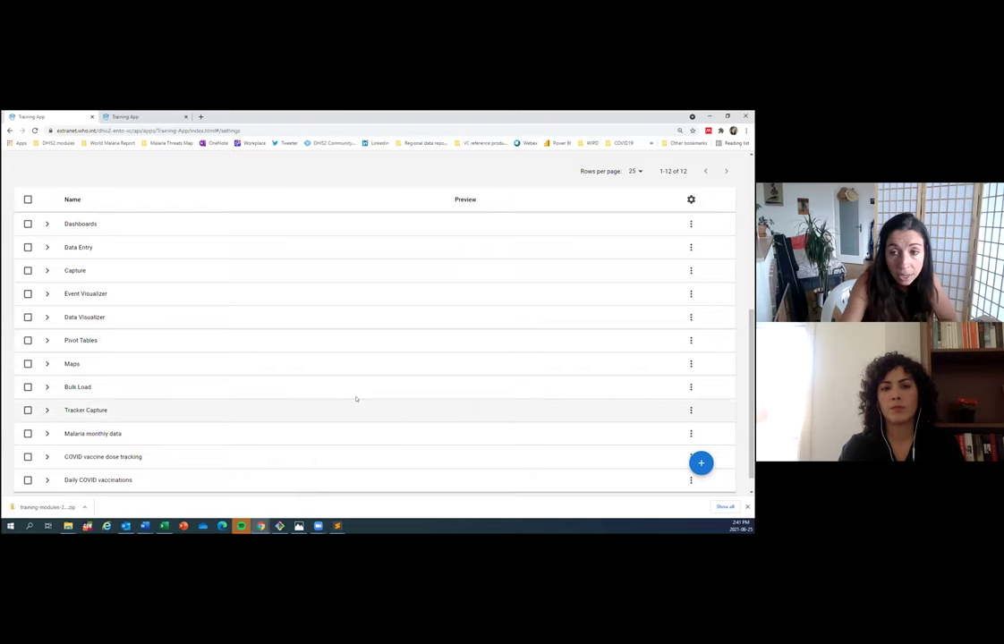
scroll(179, 412, "up", 6)
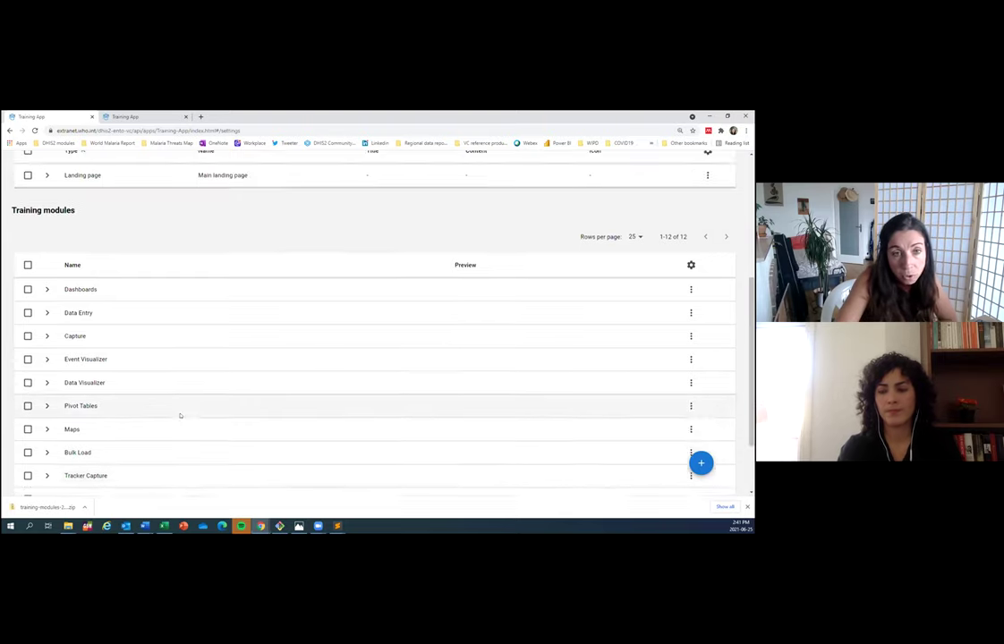
left_click(47, 421)
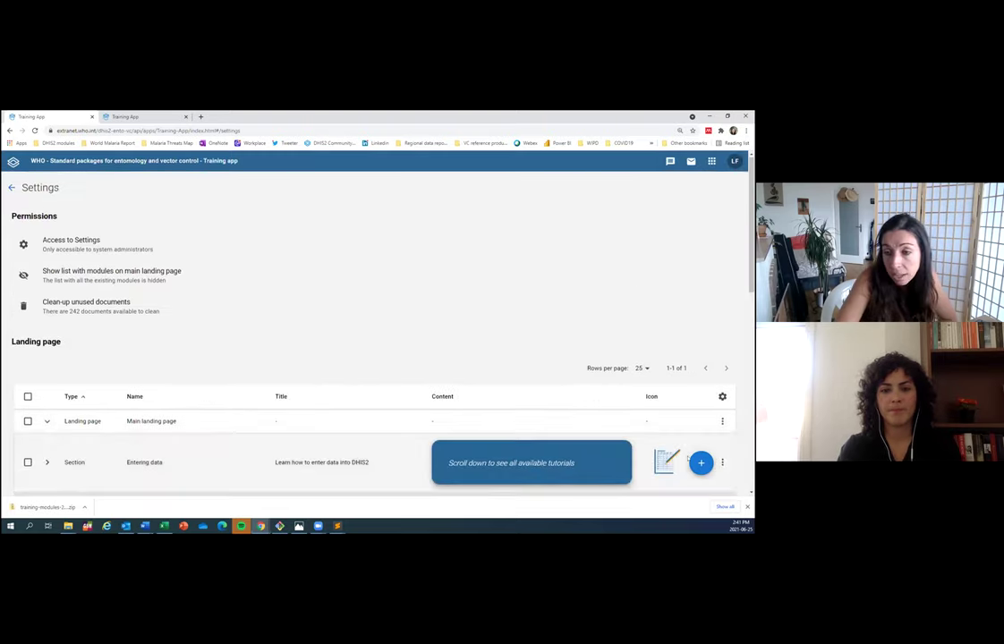
scroll(731, 391, "down", 2)
left_click(722, 383)
left_click(700, 414)
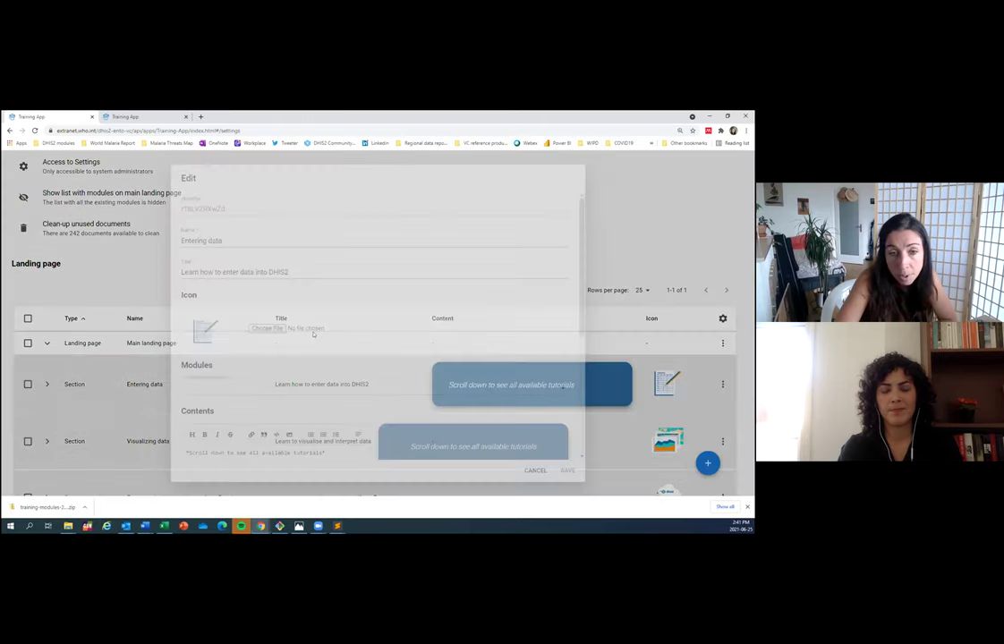
left_click(212, 390)
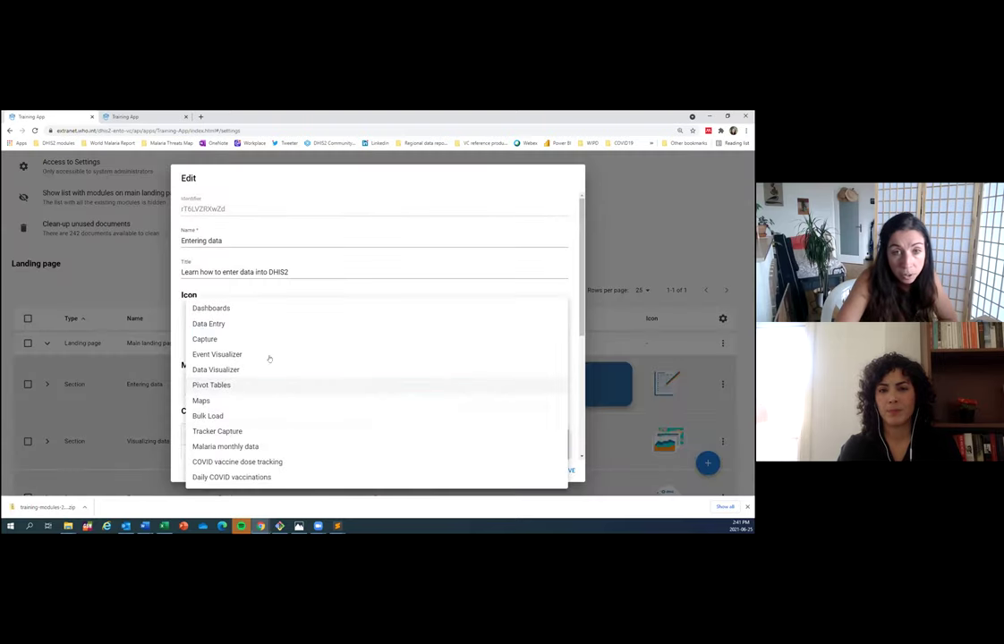
left_click(436, 189)
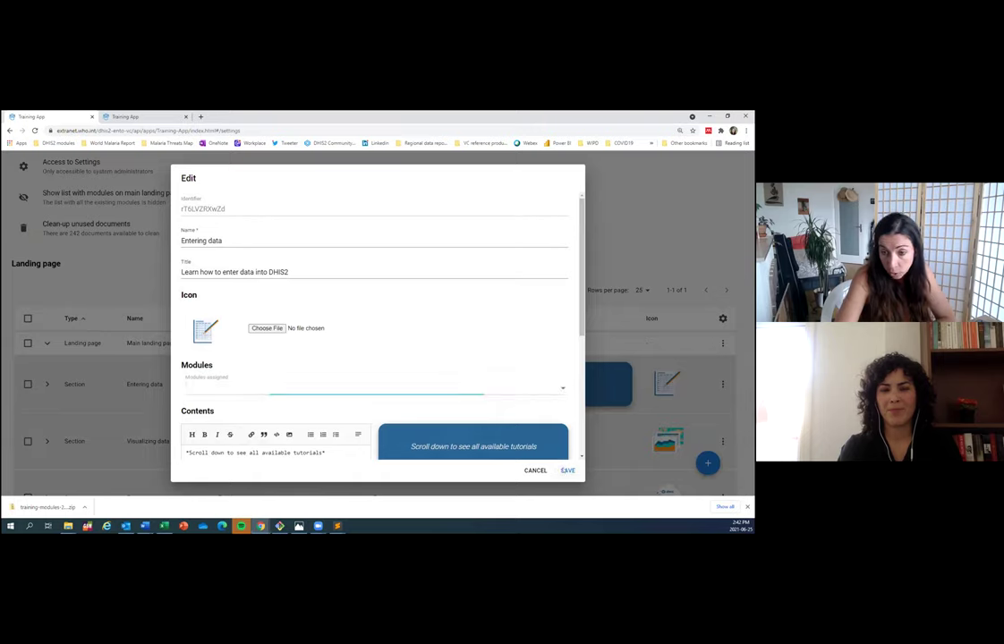
key("Escape")
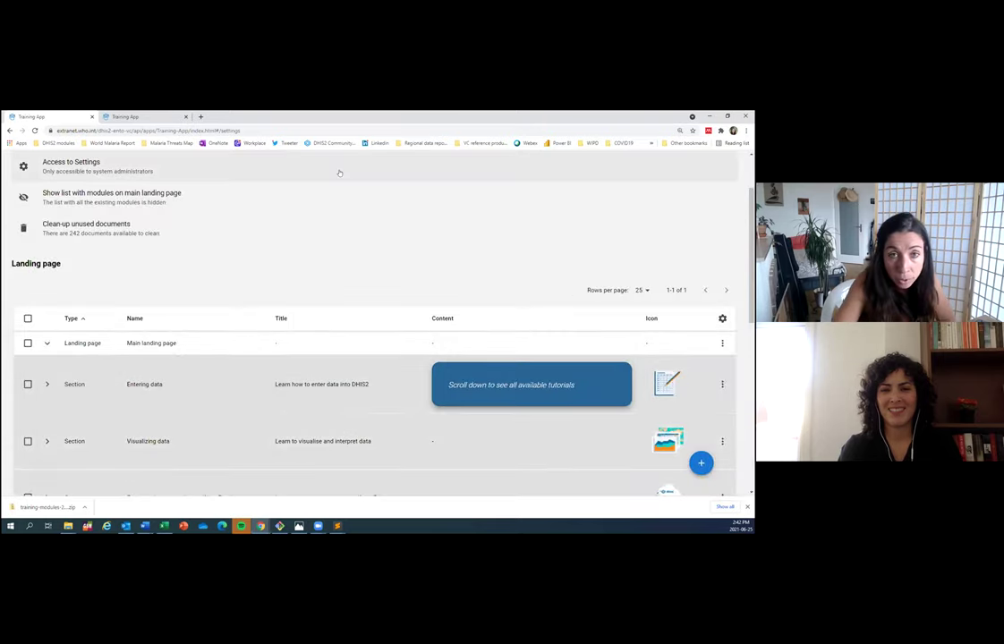
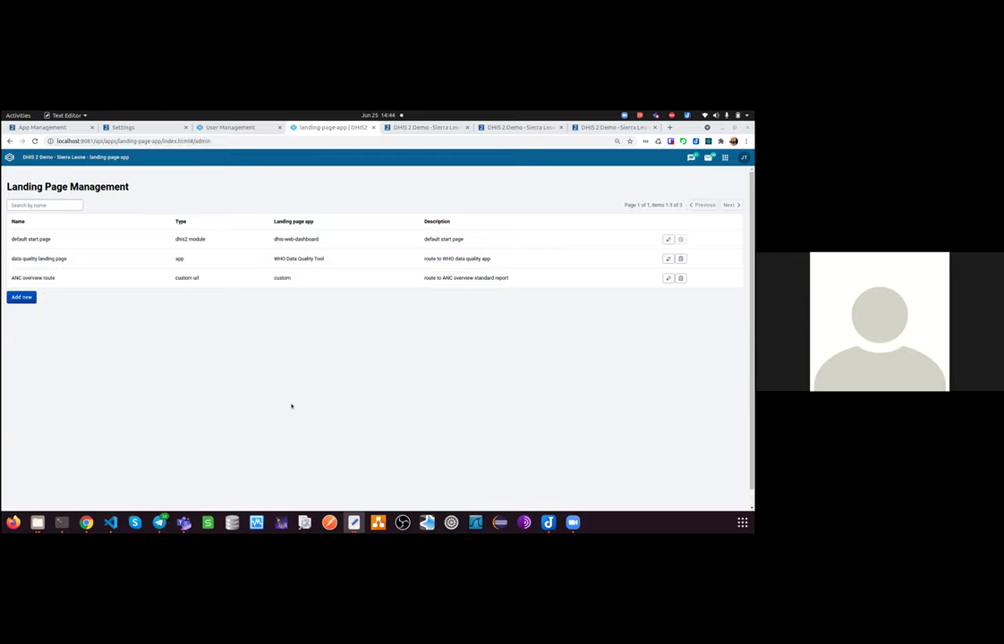
Step: Open App Management to view the installed apps list
left_click(42, 127)
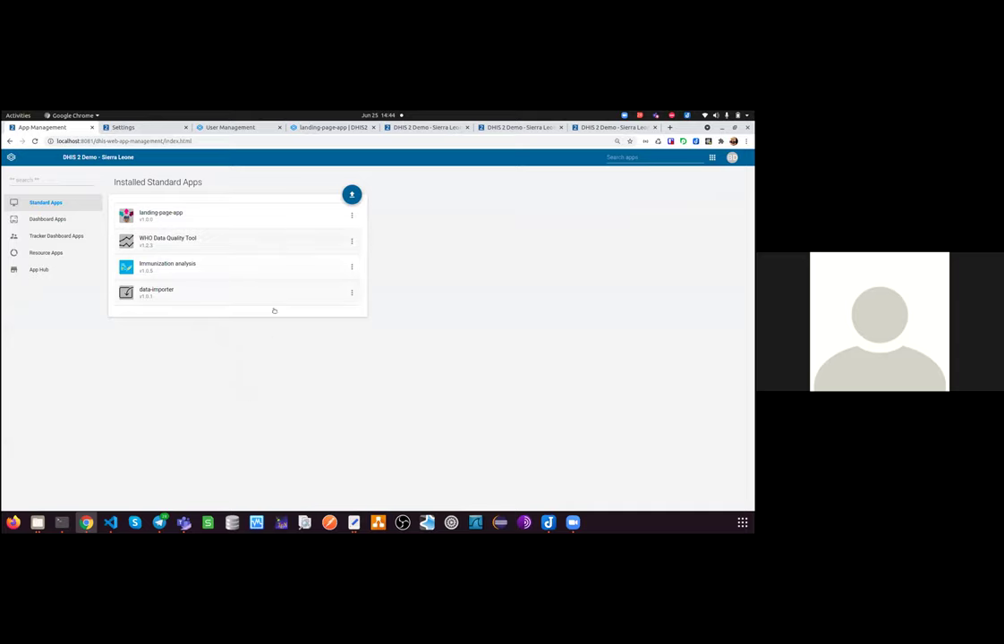
Step: Open and dismiss the app upload file picker, then view the start page setting
left_click(352, 195)
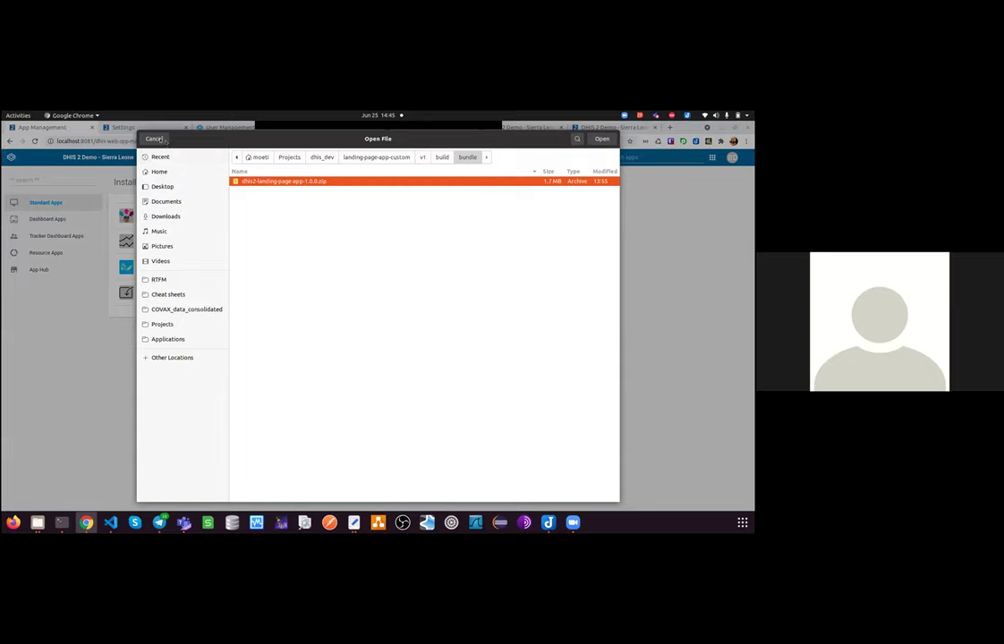
key("Return")
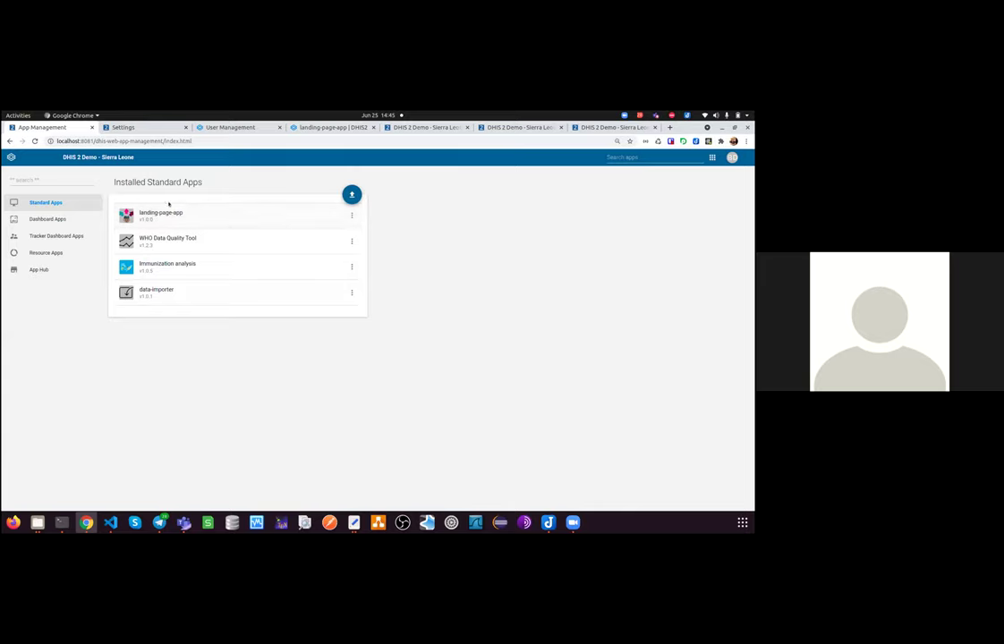
left_click(142, 128)
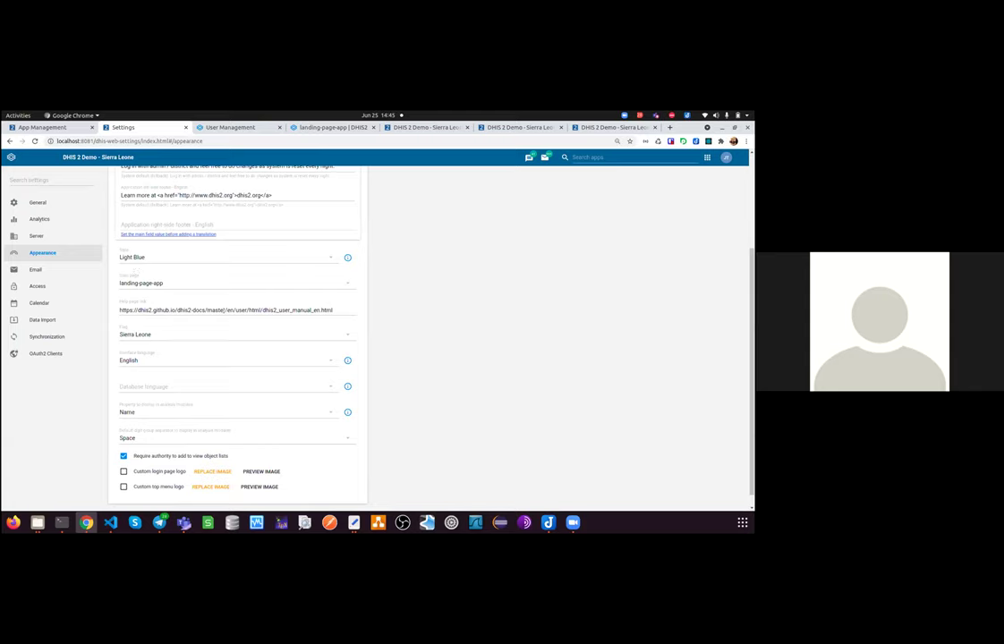
Step: Open the user role editor to view its landingpageapp app authority
left_click(245, 126)
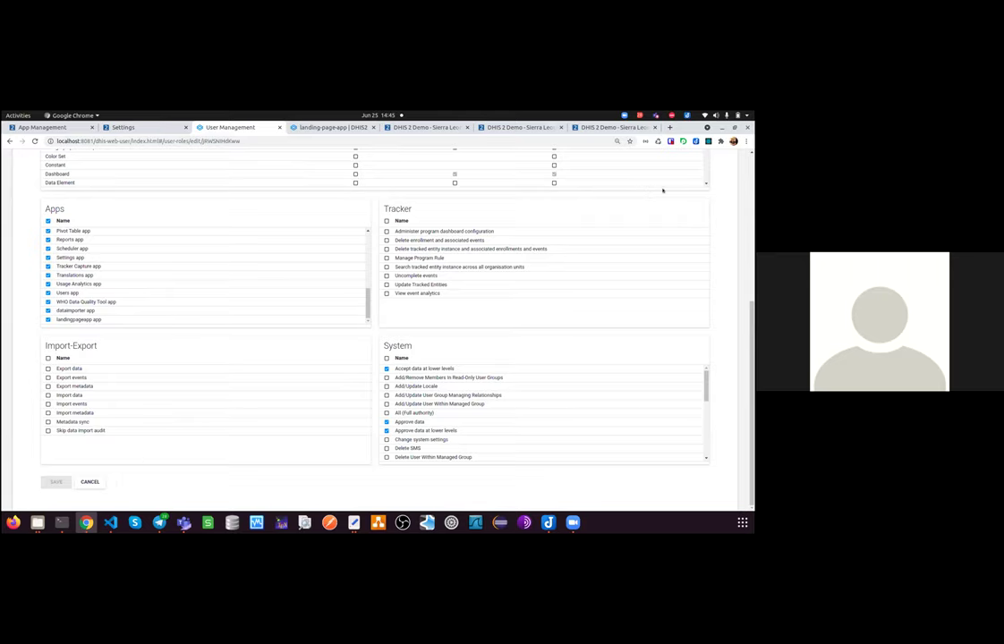
Step: Restore the browser window and return to the Landing Page Management list
key("super+Down")
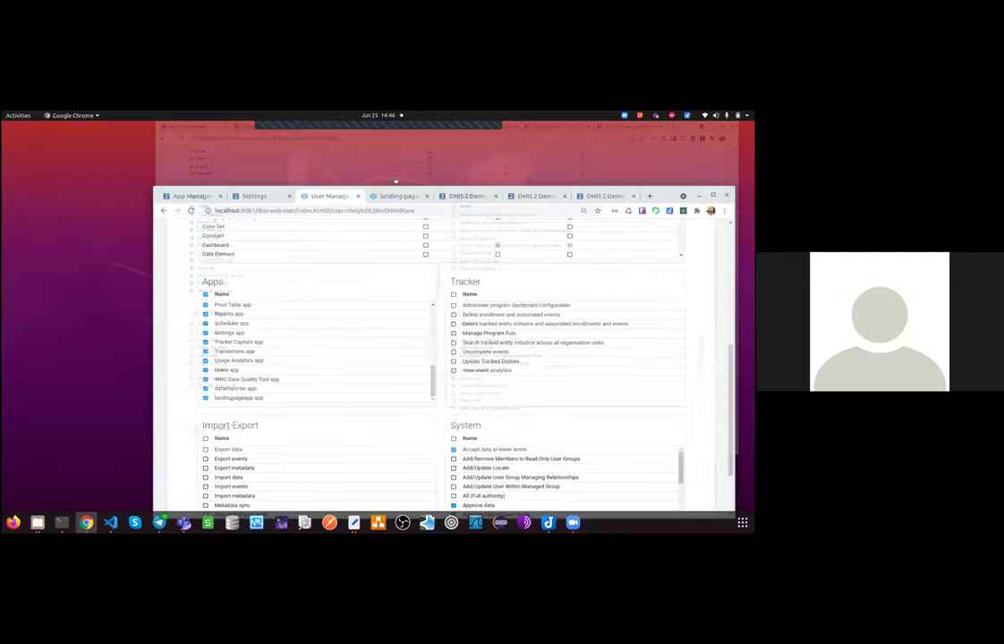
left_click(385, 160)
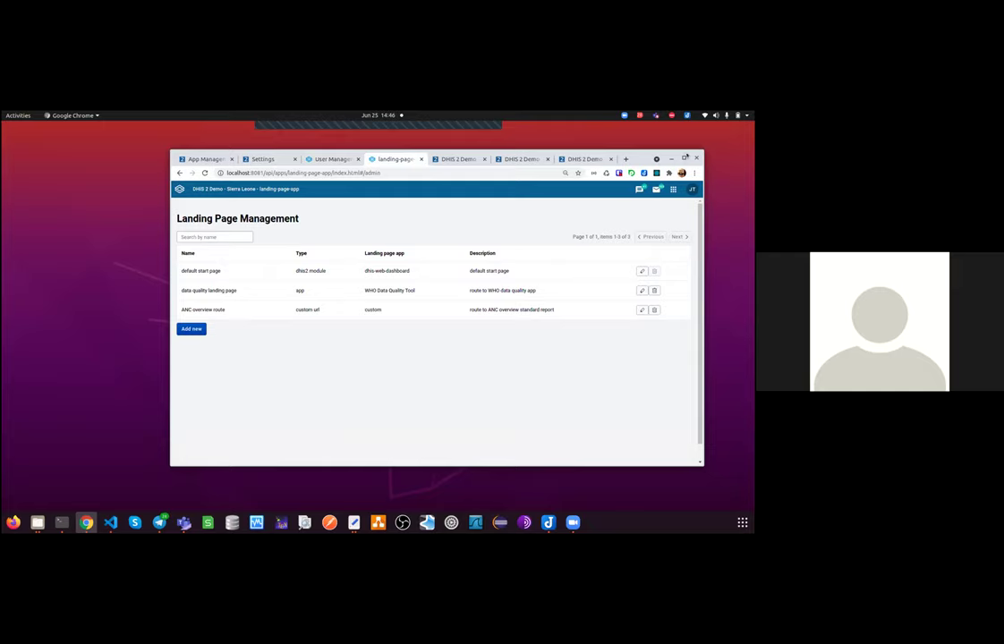
Step: Maximize the browser window to full screen
left_click(684, 158)
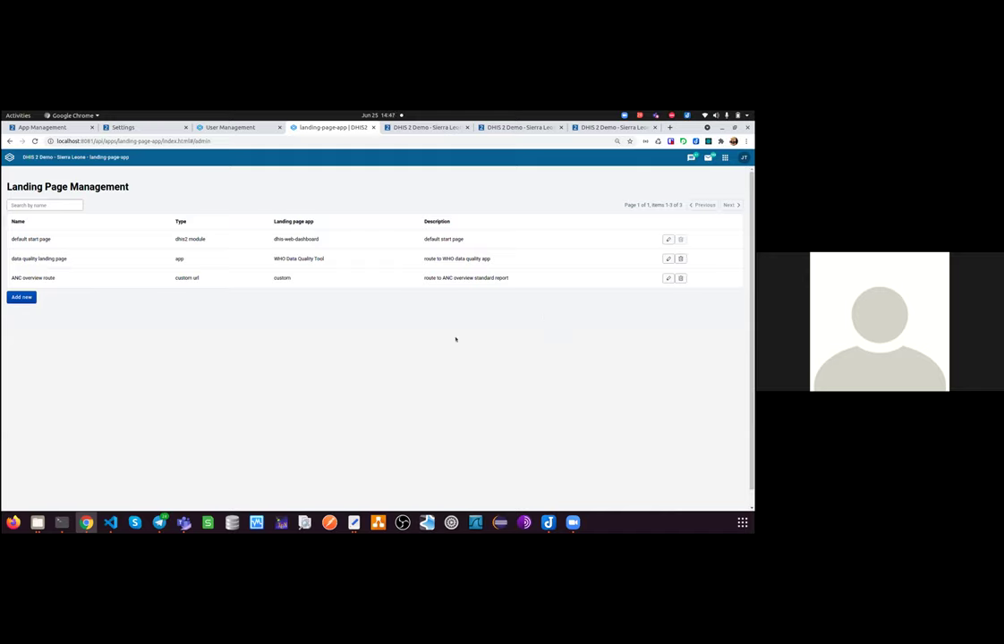
Step: Start a new landing page named 'data entry' and move to the Description field
left_click(24, 297)
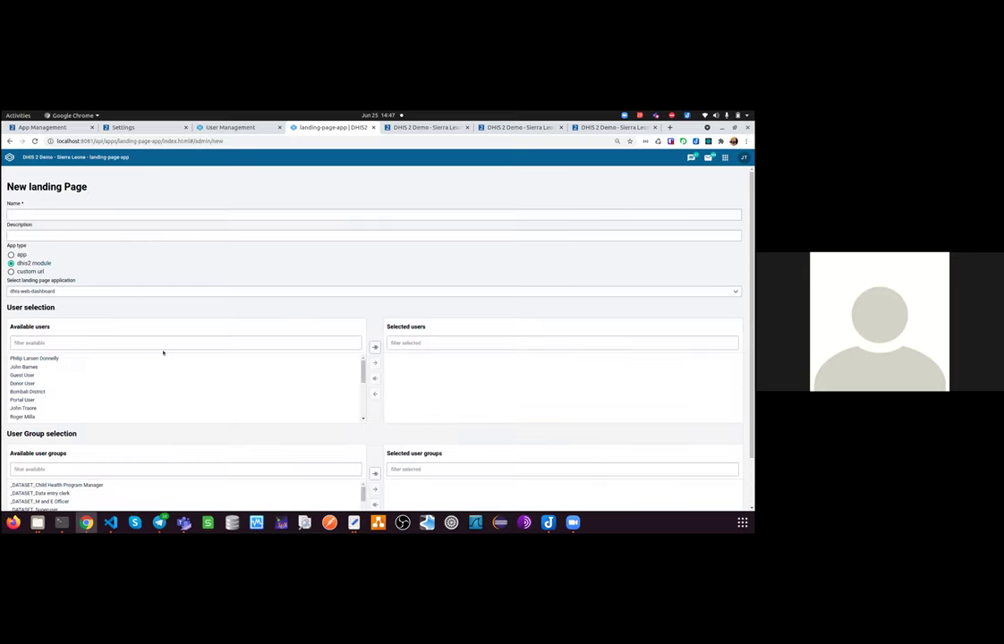
left_click(139, 214)
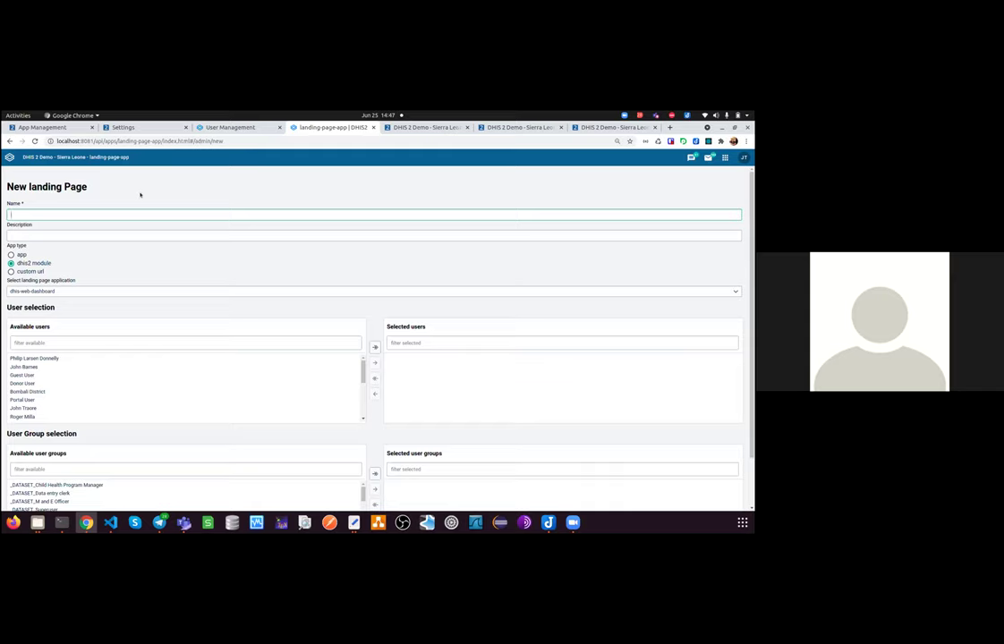
type("data entry")
left_click(43, 234)
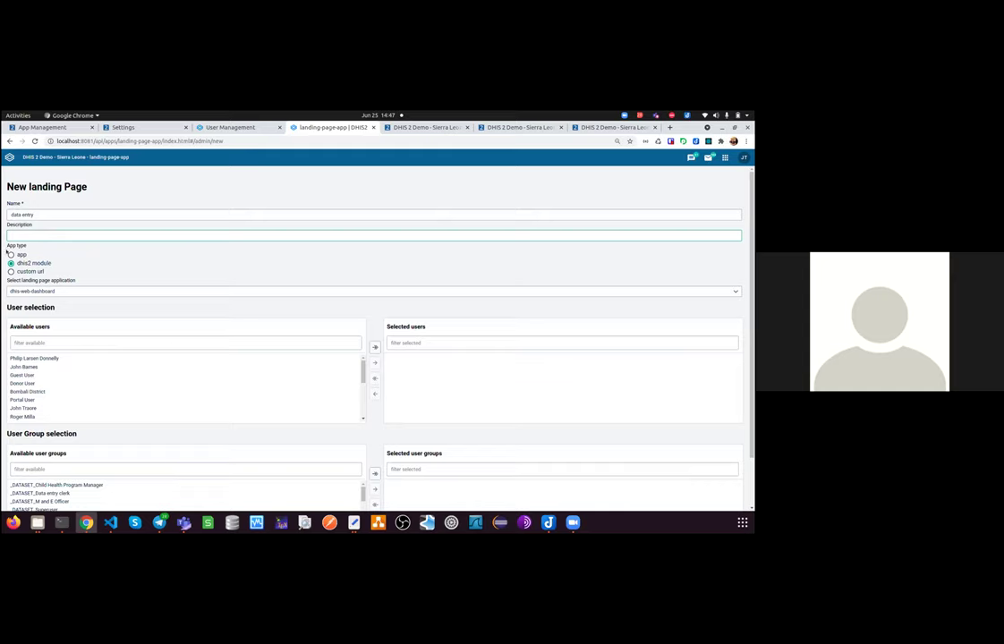
Step: Set the type to dhis2 module and browse the available landing page applications
left_click(11, 255)
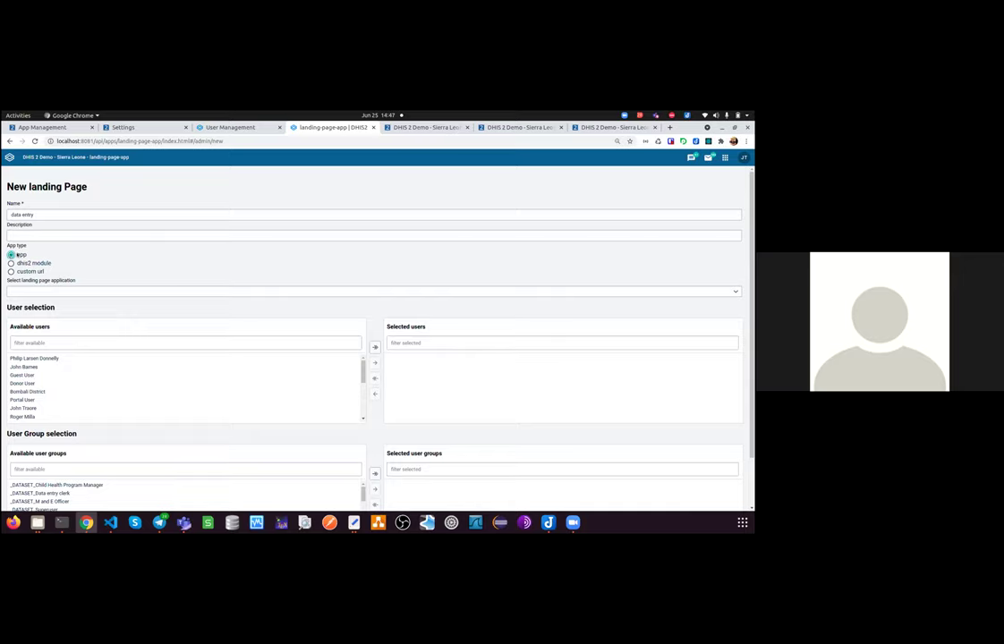
left_click(69, 292)
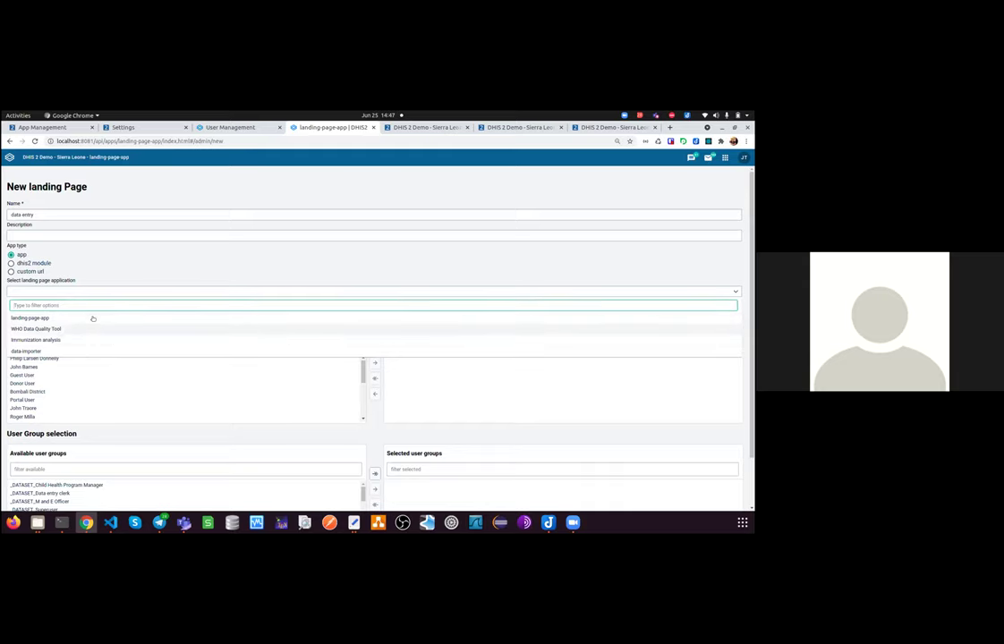
left_click(50, 290)
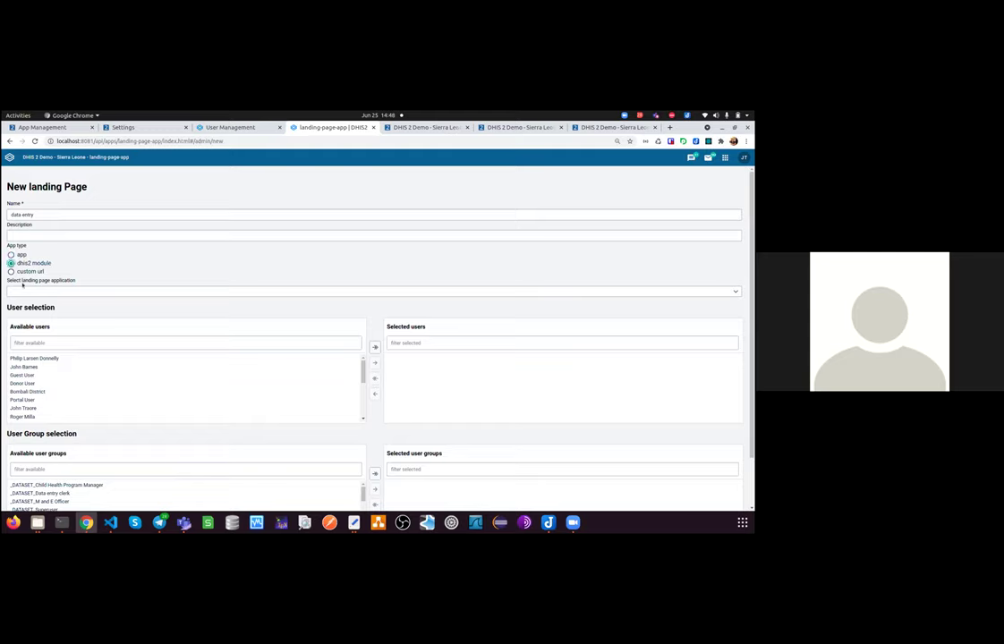
left_click(80, 293)
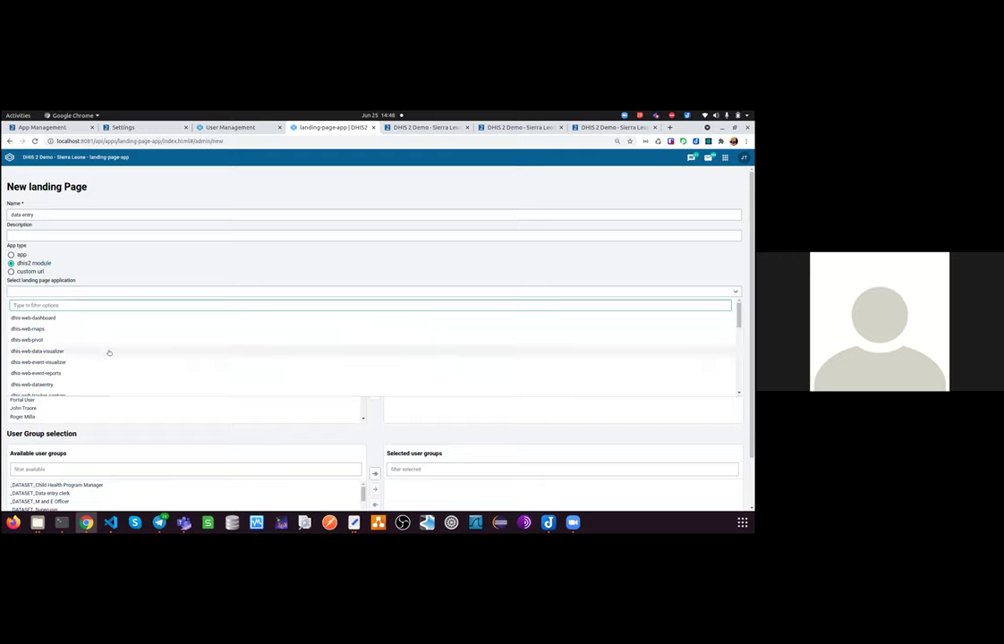
scroll(143, 364, "down", 5)
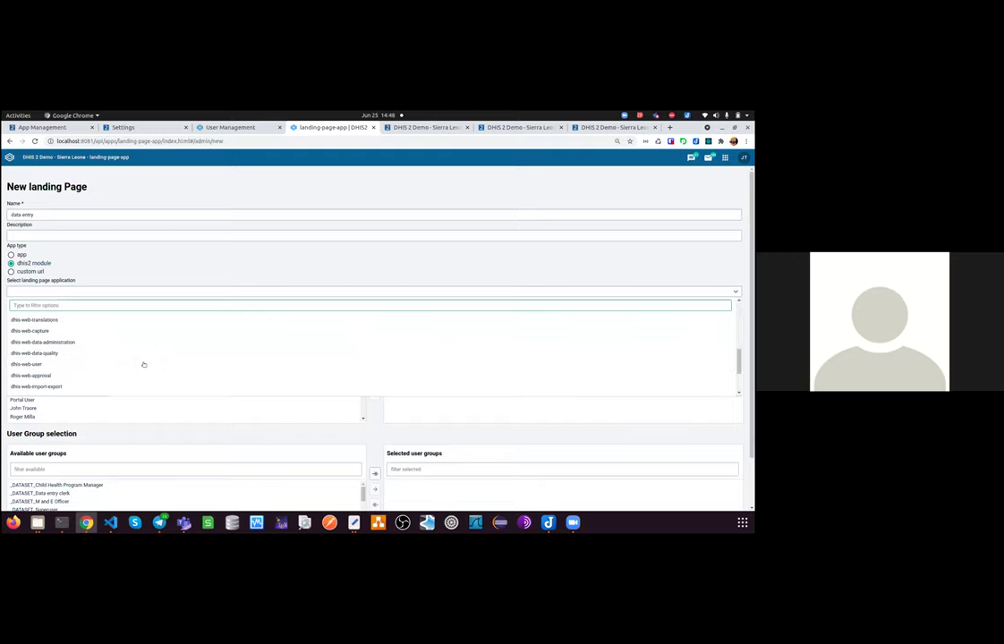
scroll(143, 364, "down", 2)
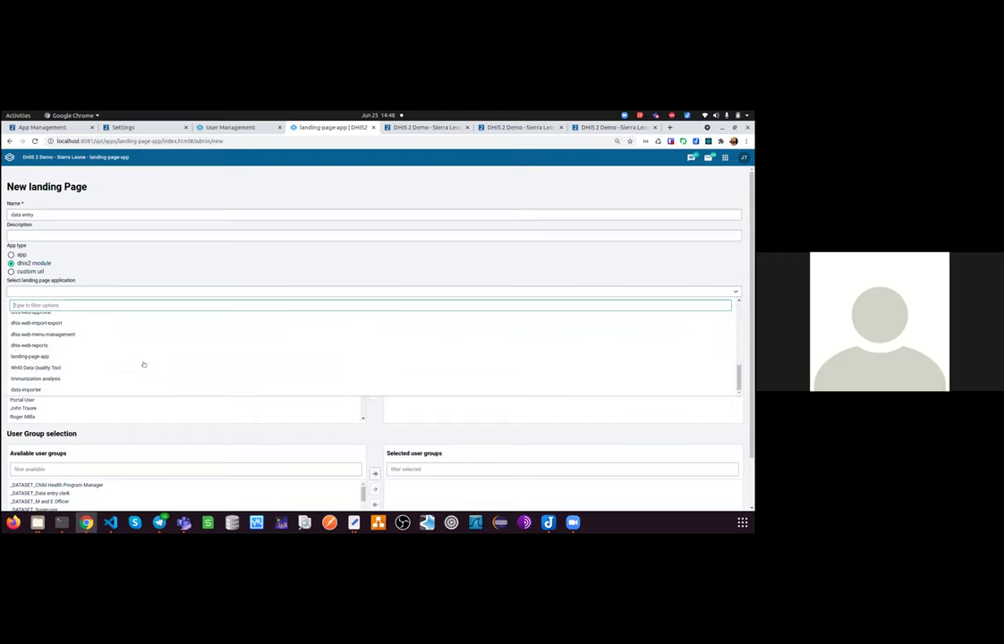
left_click(18, 286)
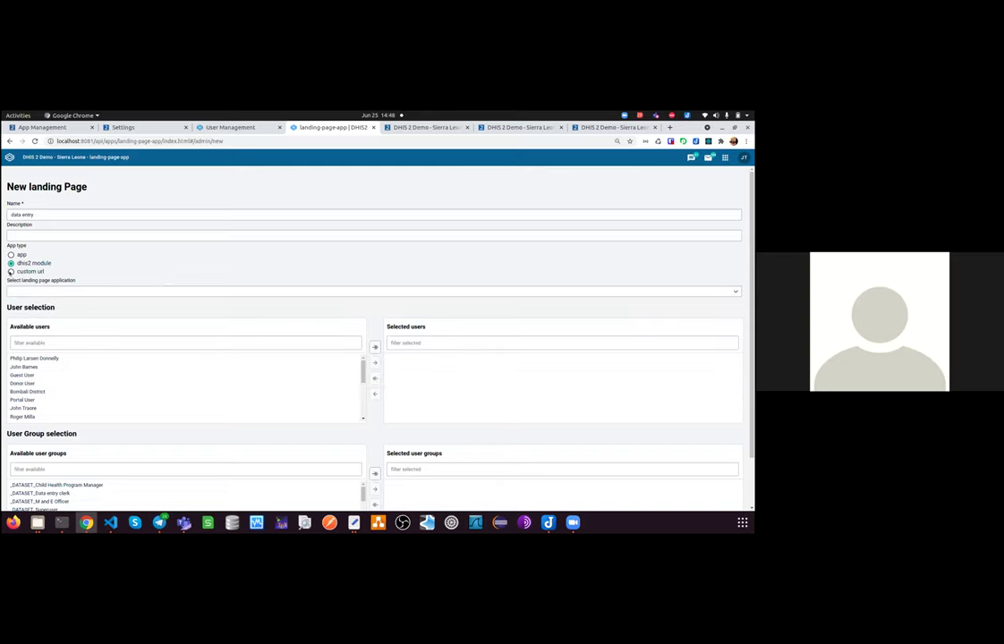
Step: Reselect the dhis2 module type and choose dhis-web-dataentry as the application
left_click(12, 271)
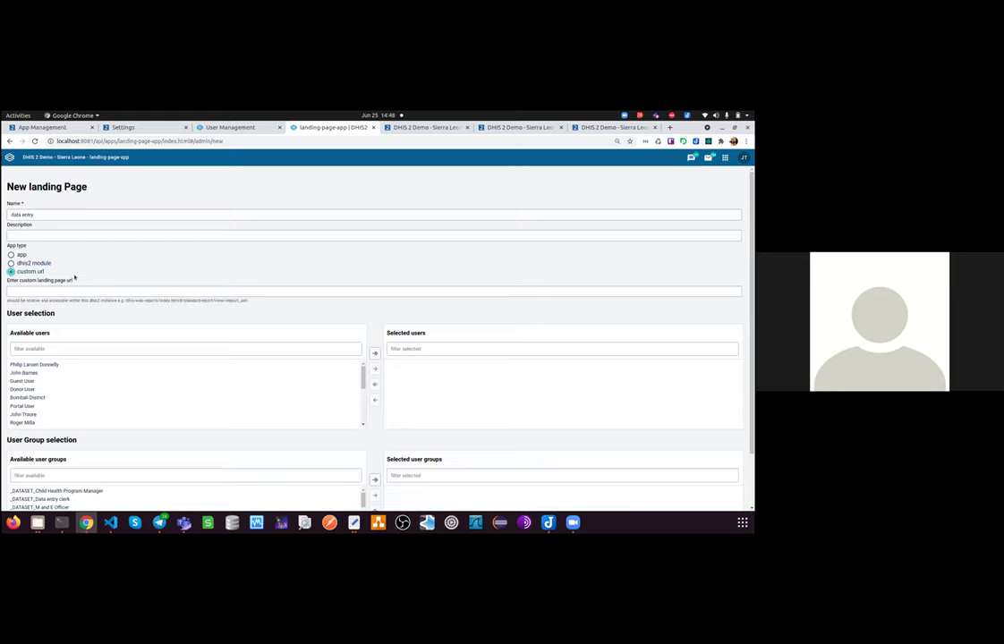
left_click(11, 263)
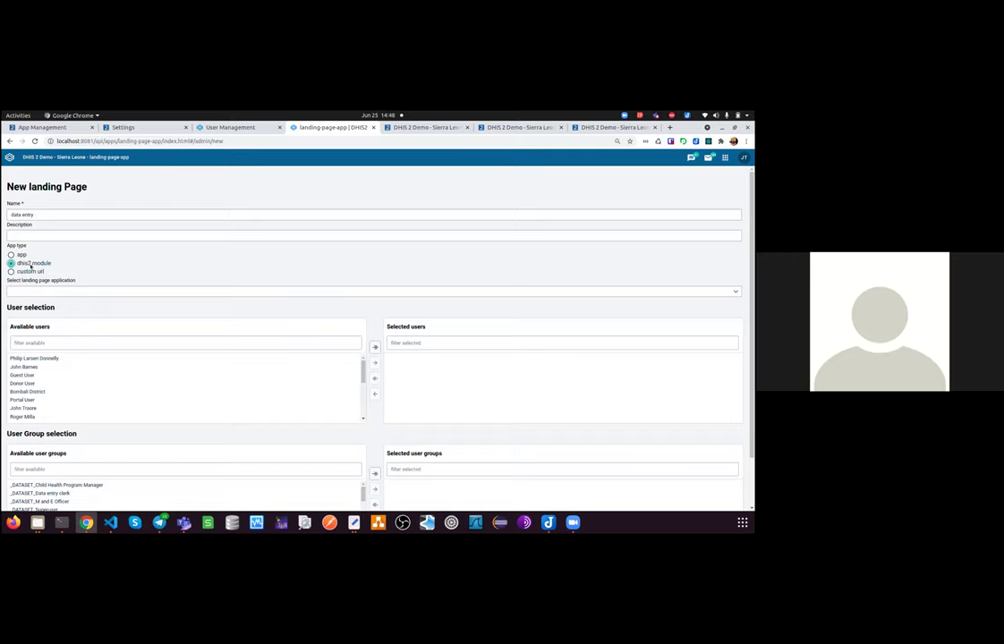
left_click(46, 292)
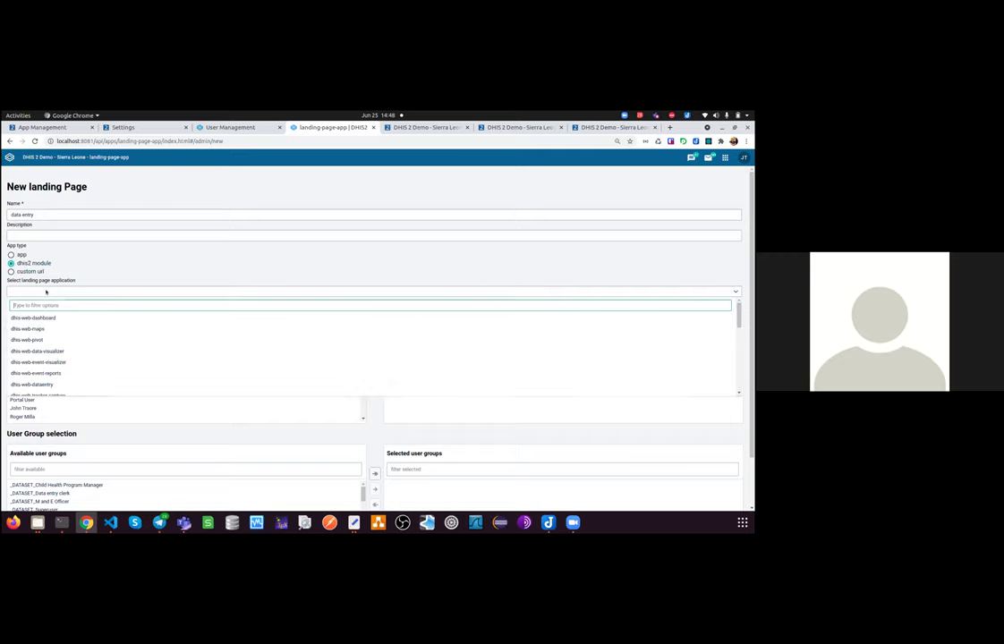
left_click(46, 384)
left_click(91, 342)
scroll(241, 365, "down", 1)
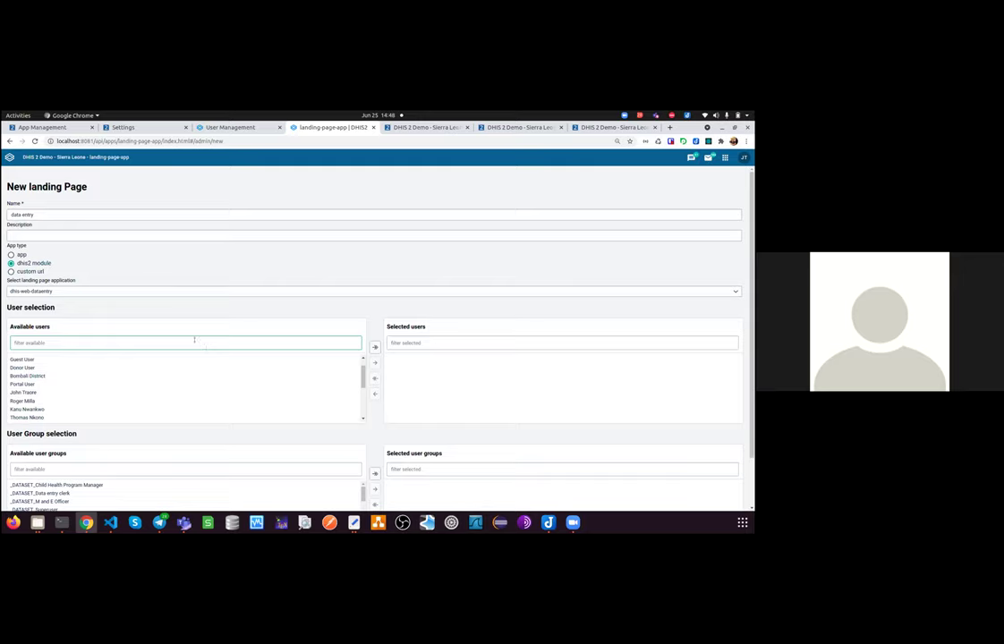
Step: Filter users by 'tra', assign the matching user, and save the landing page
type("tra")
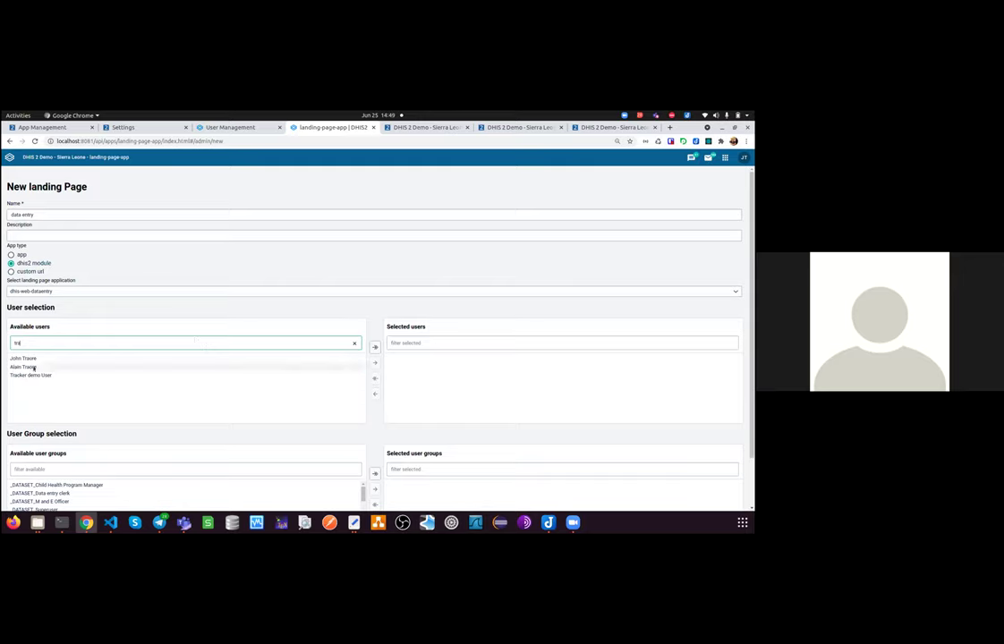
double_click(29, 366)
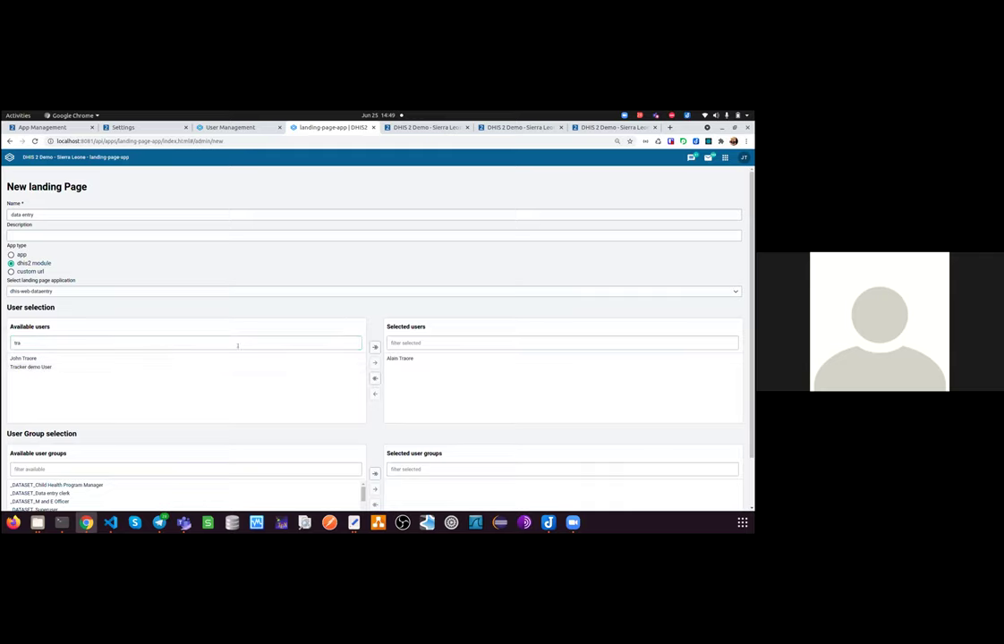
scroll(80, 302, "down", 2)
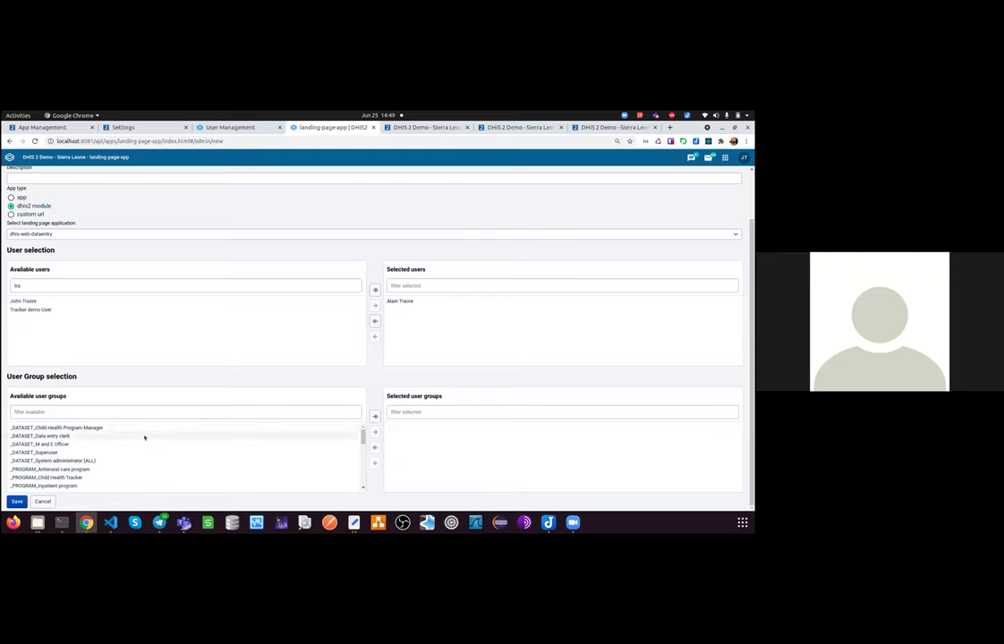
scroll(143, 423, "up", 2)
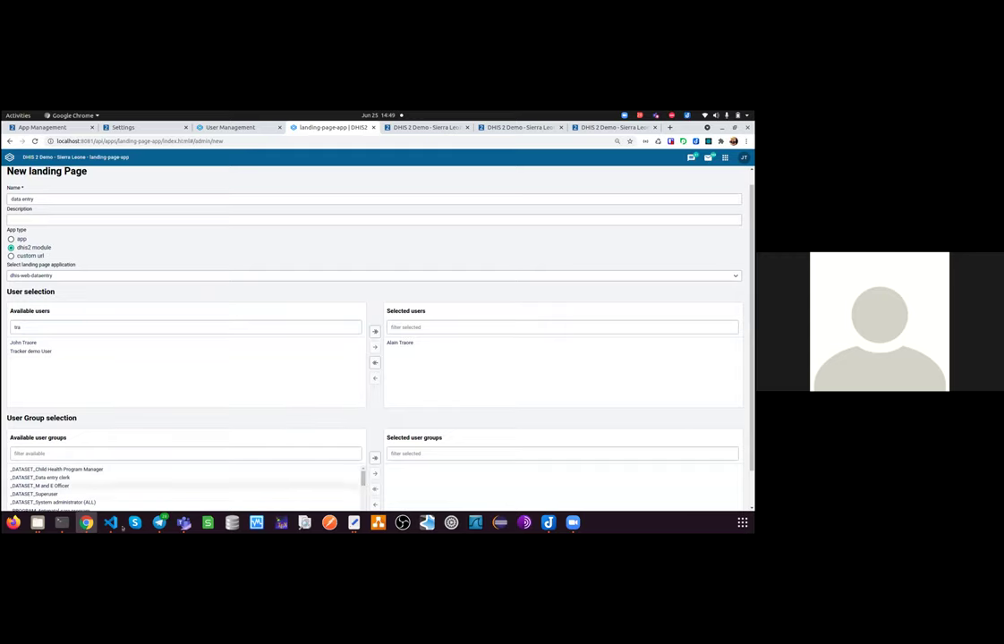
scroll(375, 418, "down", 2)
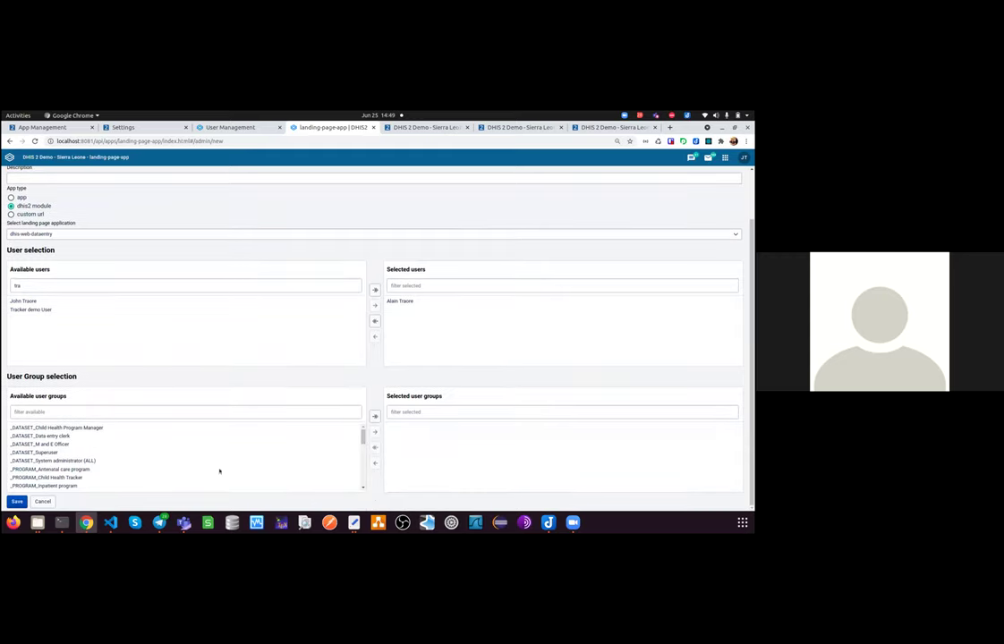
left_click(16, 502)
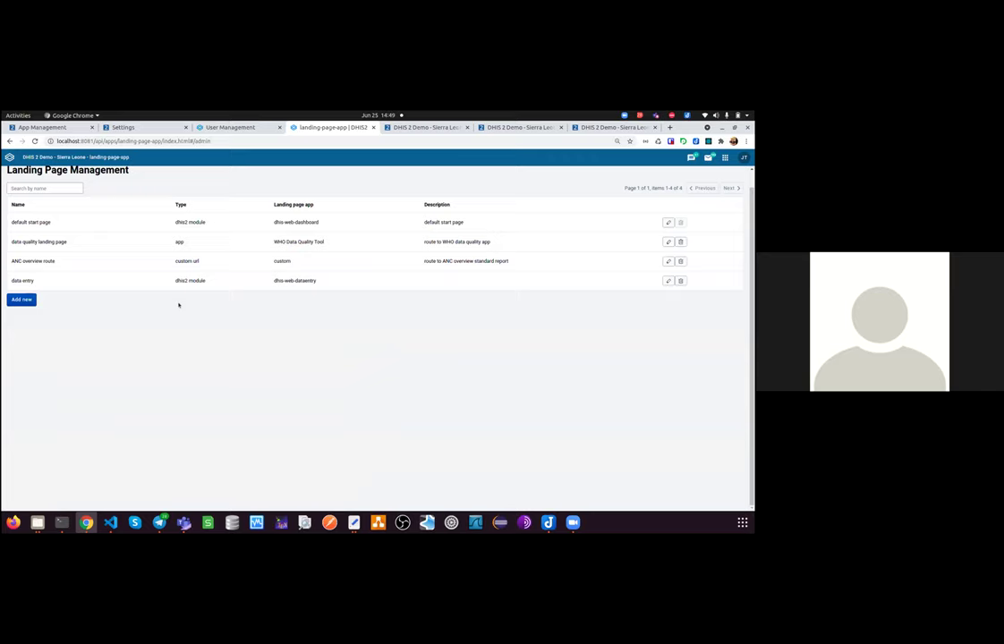
scroll(261, 353, "up", 1)
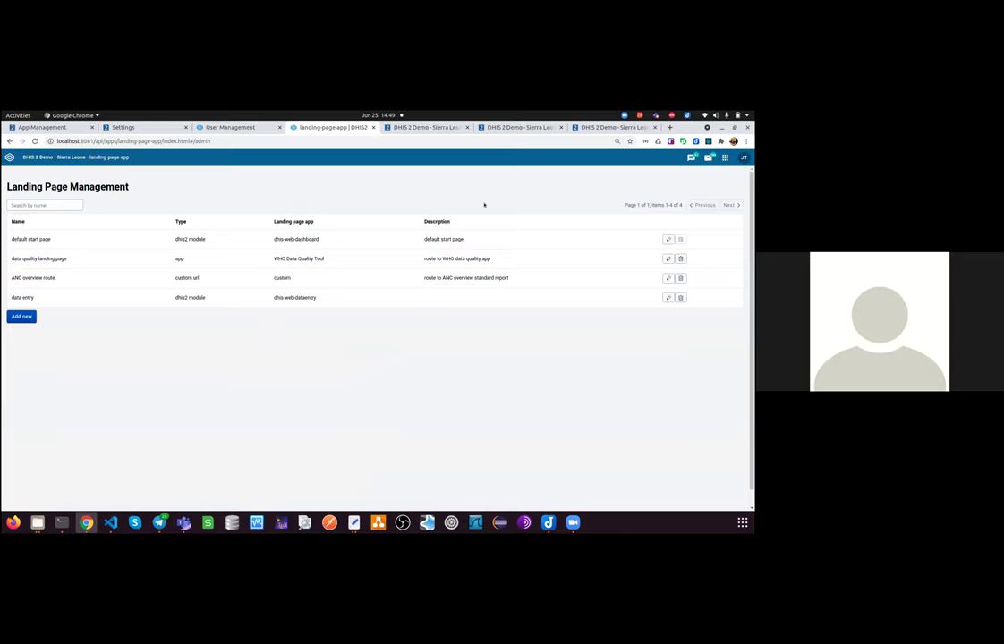
Step: Sign in as the first test user, confirm the Data Entry landing, then log out
left_click(457, 128)
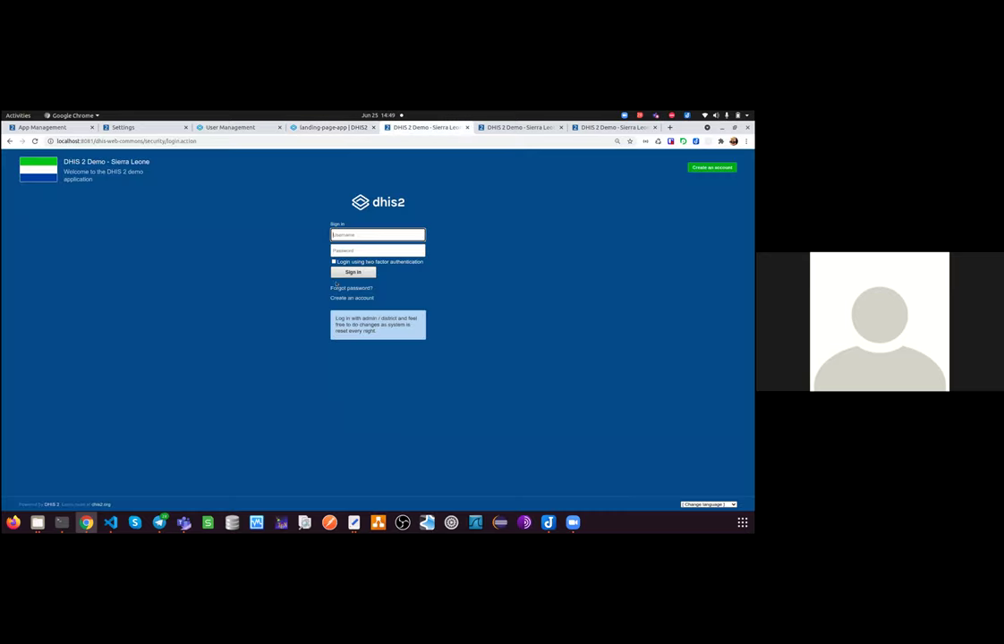
left_click(357, 234)
type("arainer")
left_click(362, 248)
type("d")
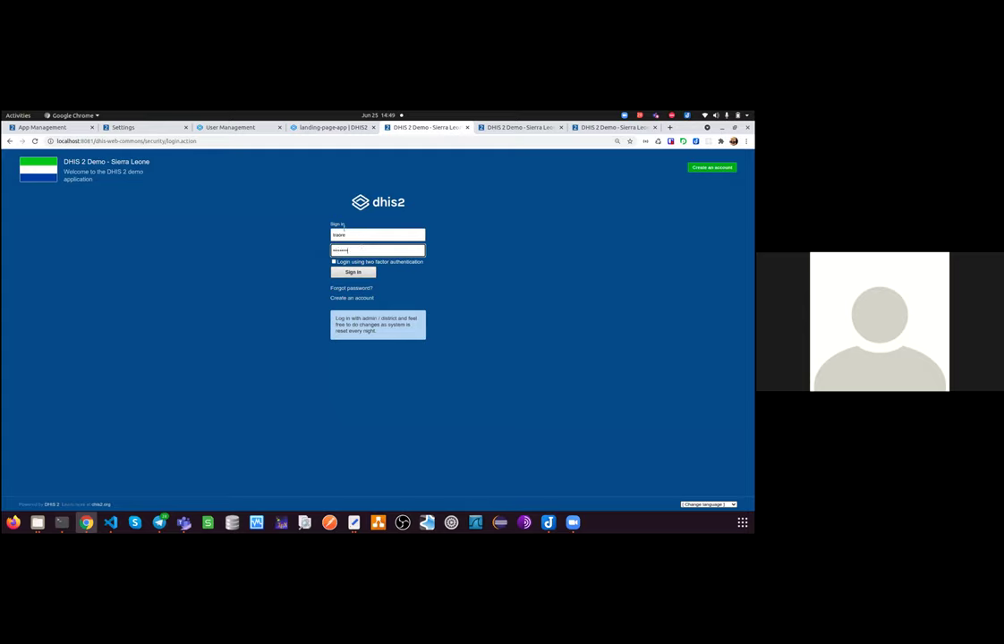
left_click(354, 272)
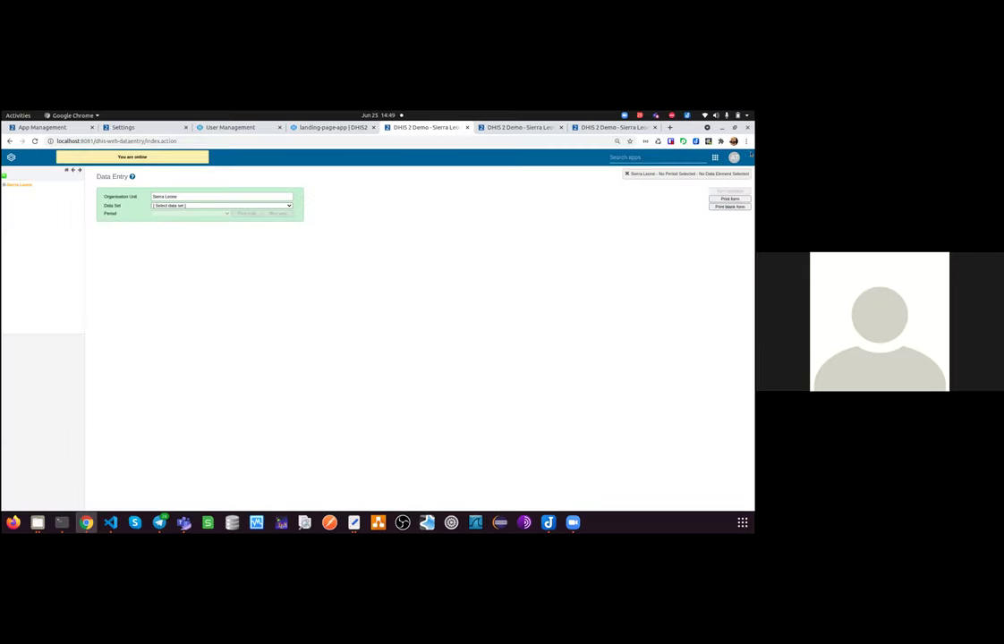
left_click(733, 157)
left_click(710, 250)
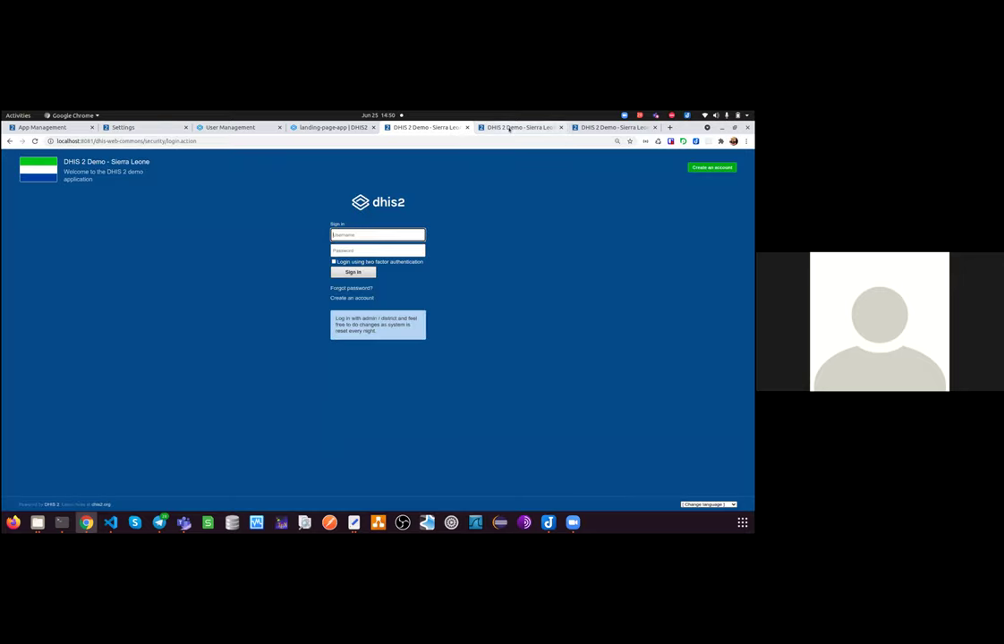
Step: Sign in as the second test user, confirm the ANC Overview report, then log out
left_click(508, 127)
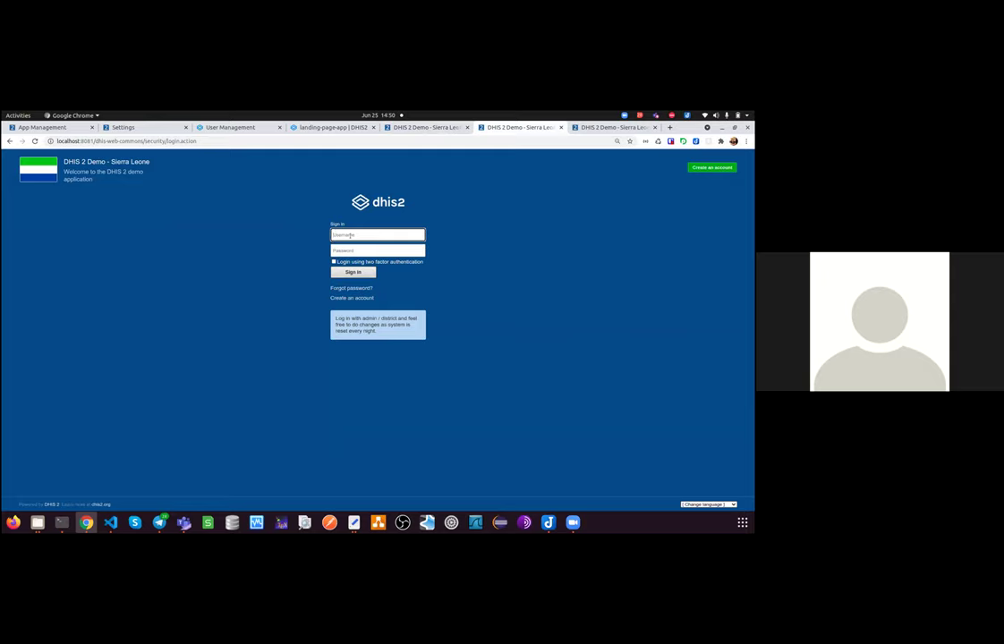
type("a")
type("d")
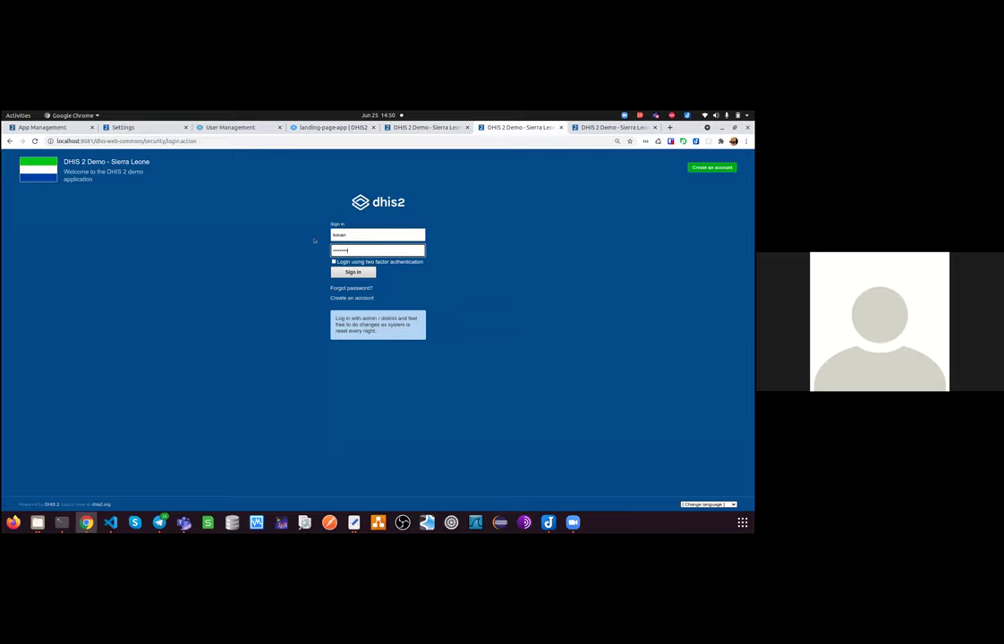
left_click(346, 273)
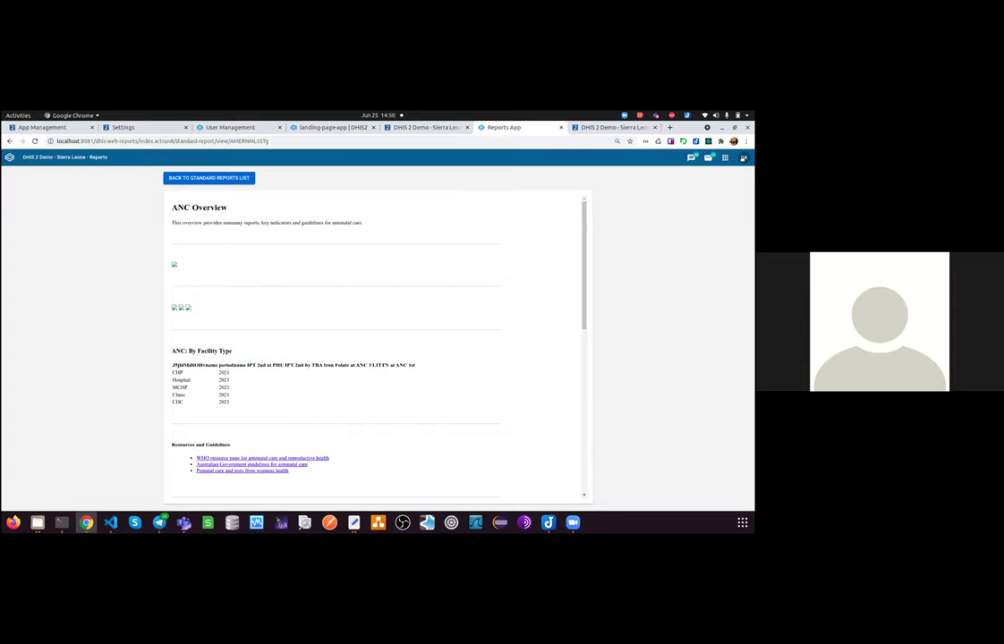
left_click(743, 157)
left_click(671, 271)
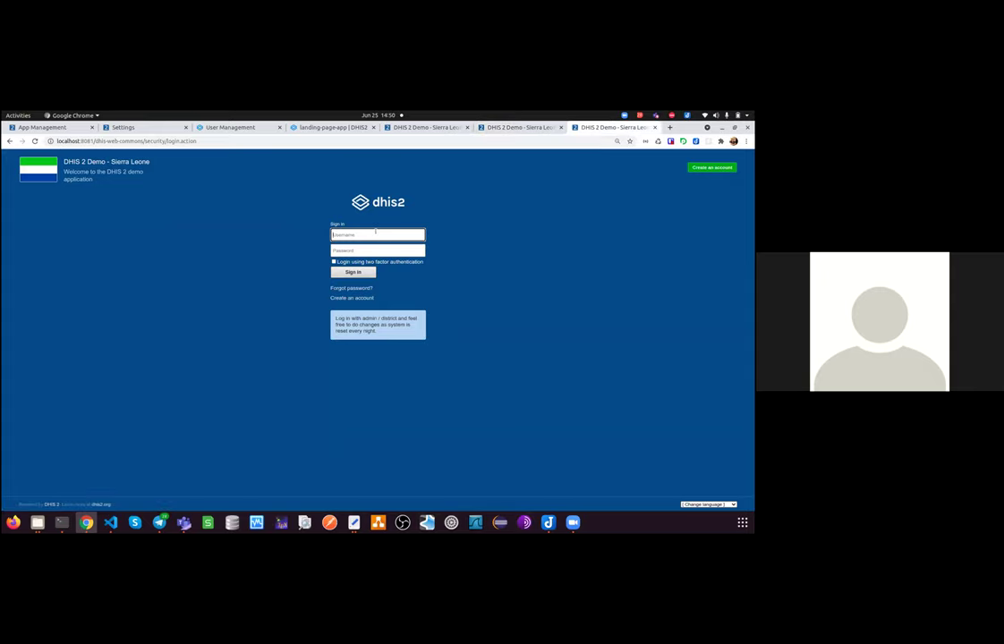
Step: Enter the third test user's username and begin typing the password
type("bobell")
key("Tab")
type("d")
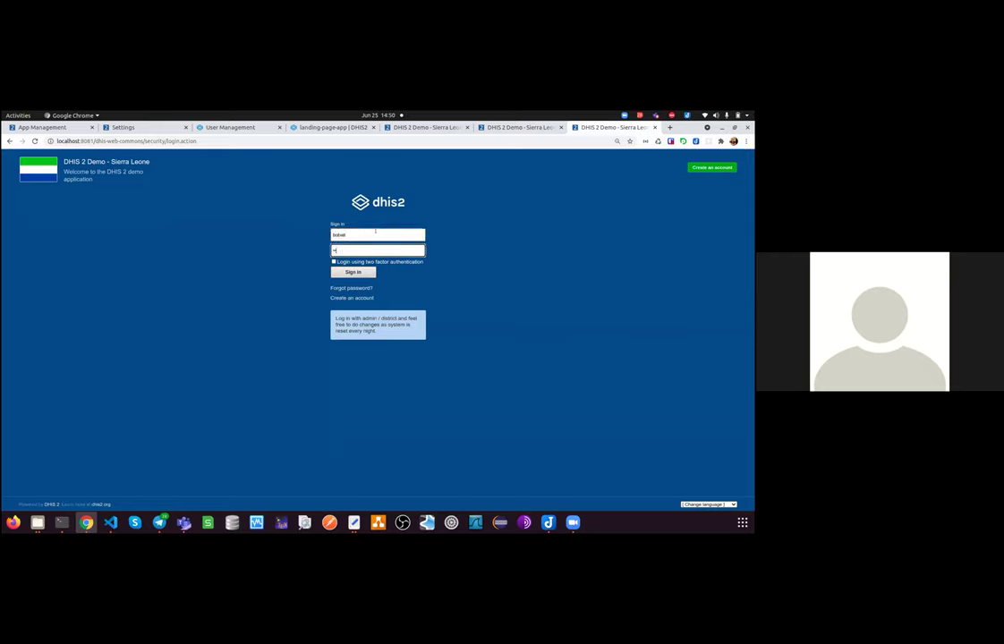
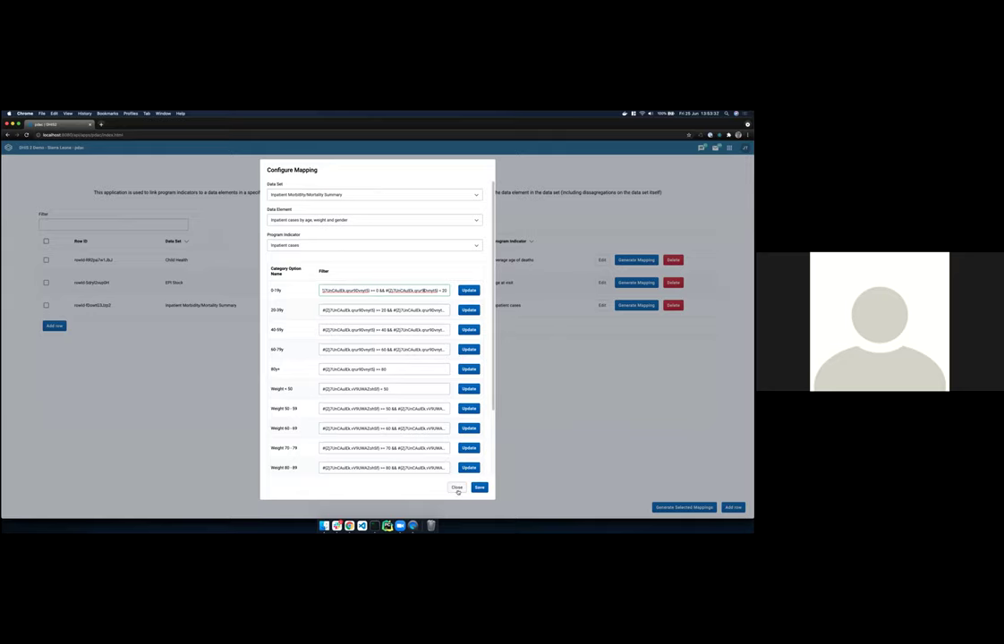
Step: Close the Configure Mapping dialog and switch to the Maintenance app by searching 'main'
left_click(457, 487)
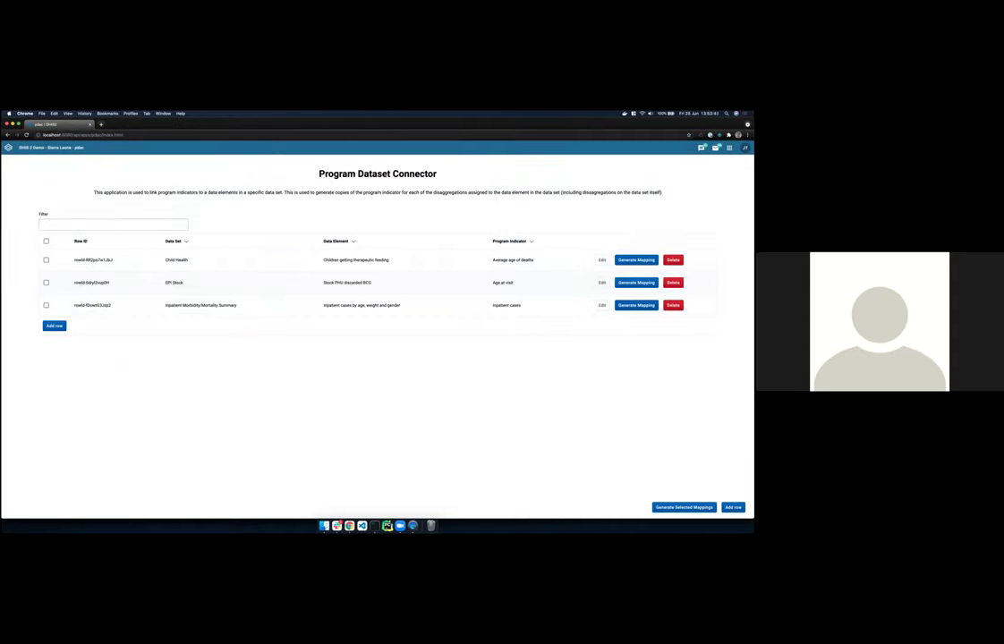
left_click(729, 148)
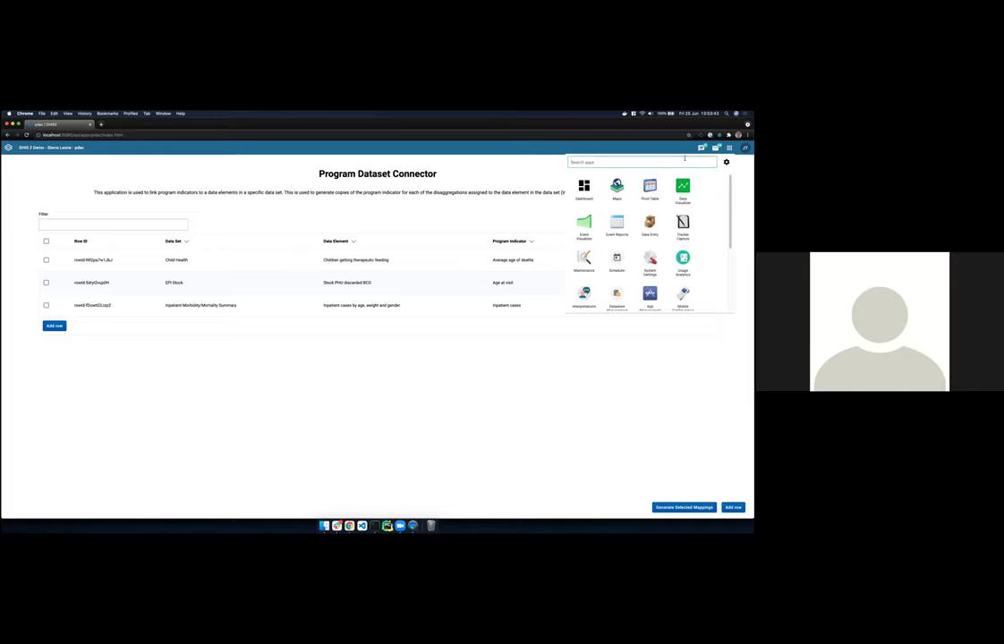
type("main")
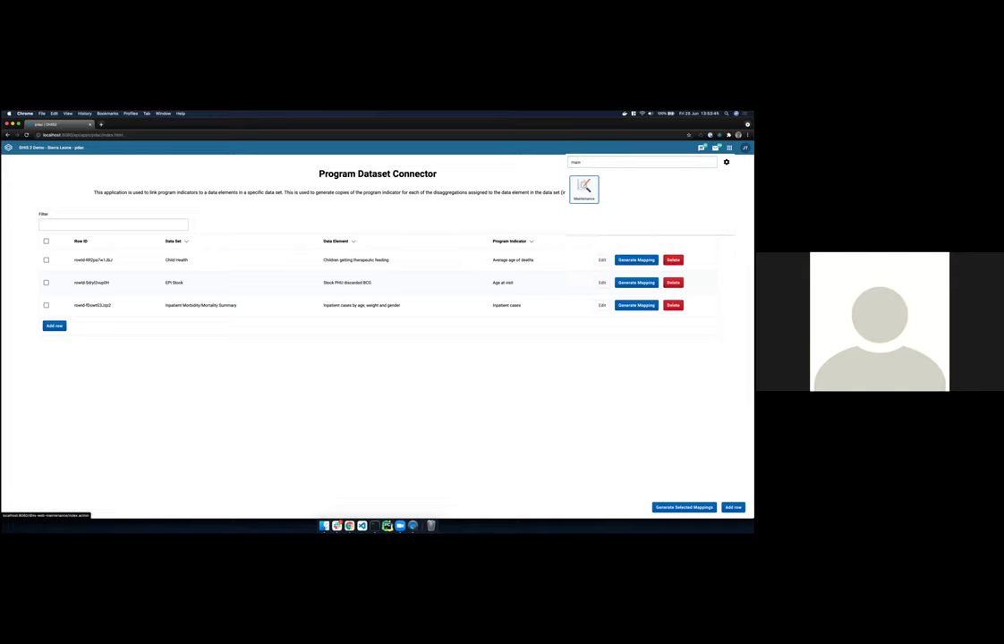
left_click(583, 188)
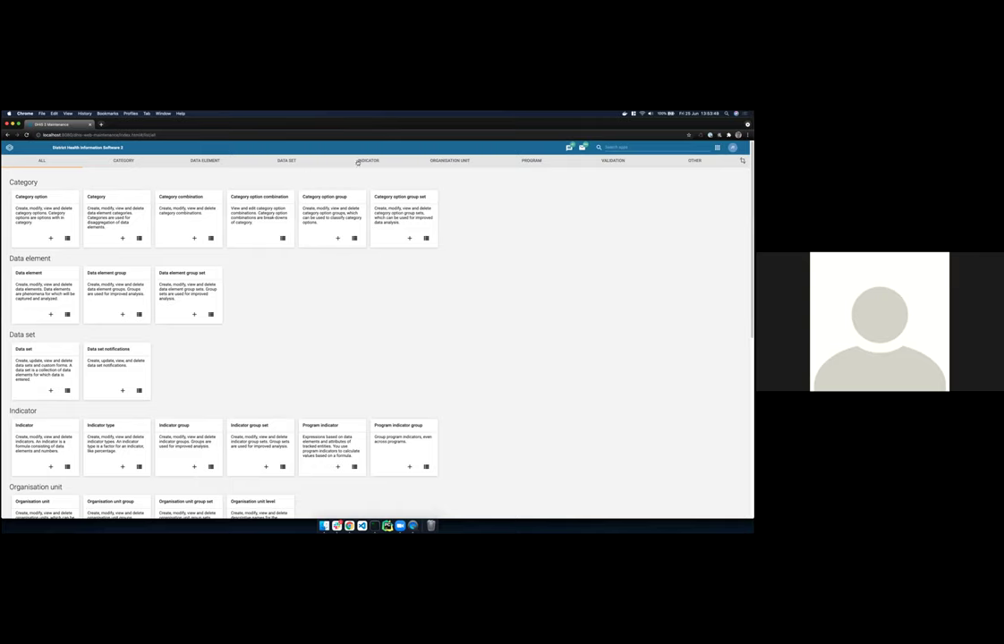
Step: Search indicators for 'inpatient rowid' and inspect the Female 0-19y Weight 100+ indicator's name
left_click(362, 160)
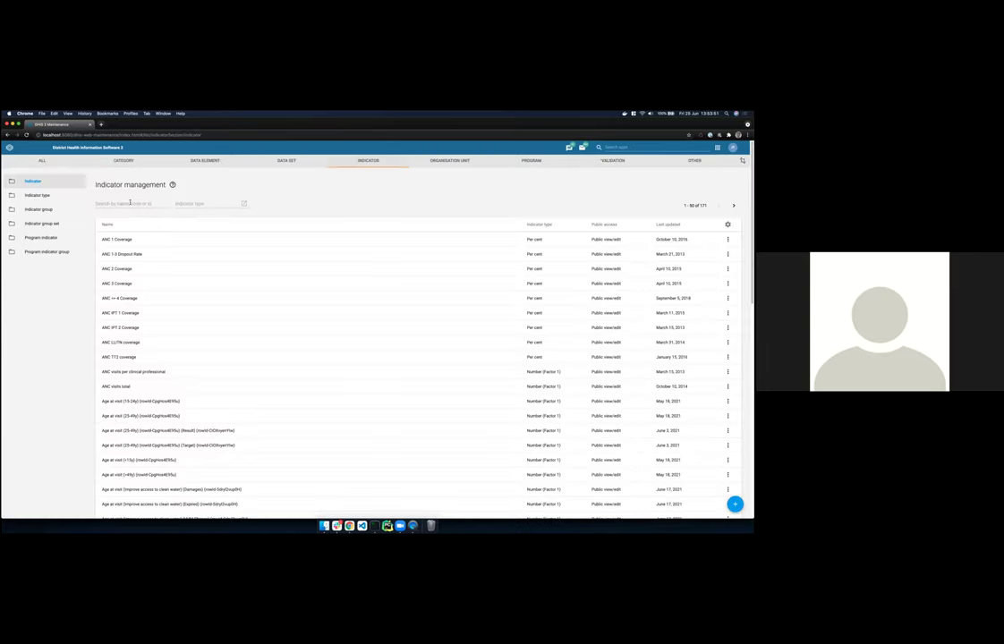
type("inpatient")
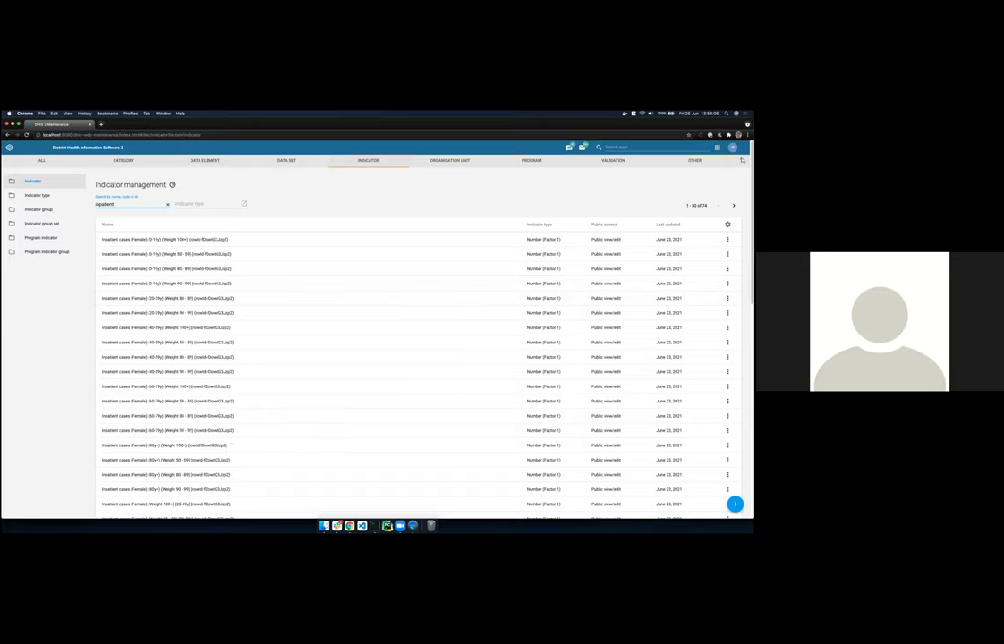
type("rowid")
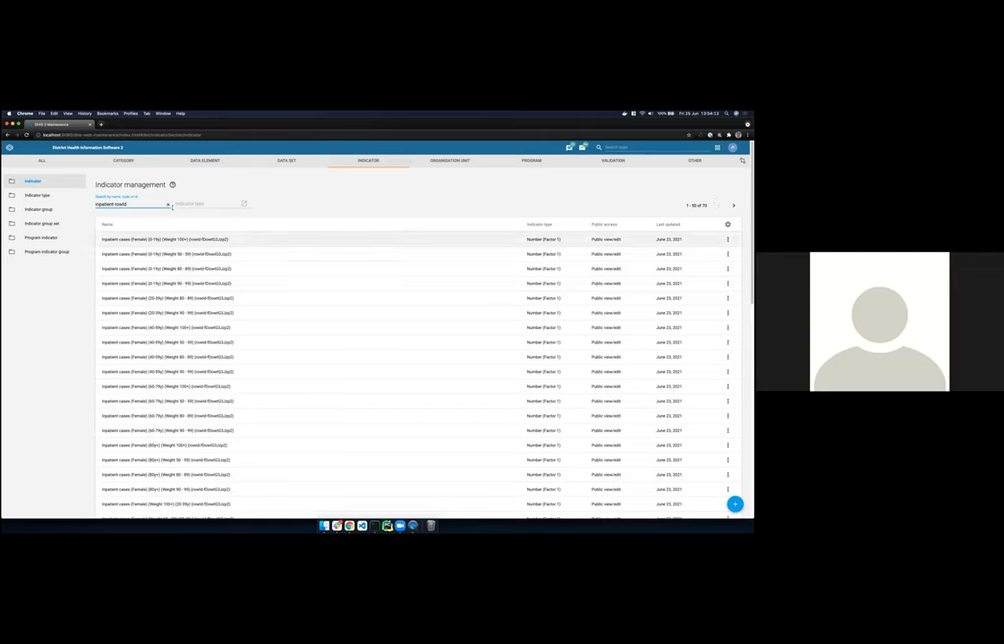
left_click(179, 240)
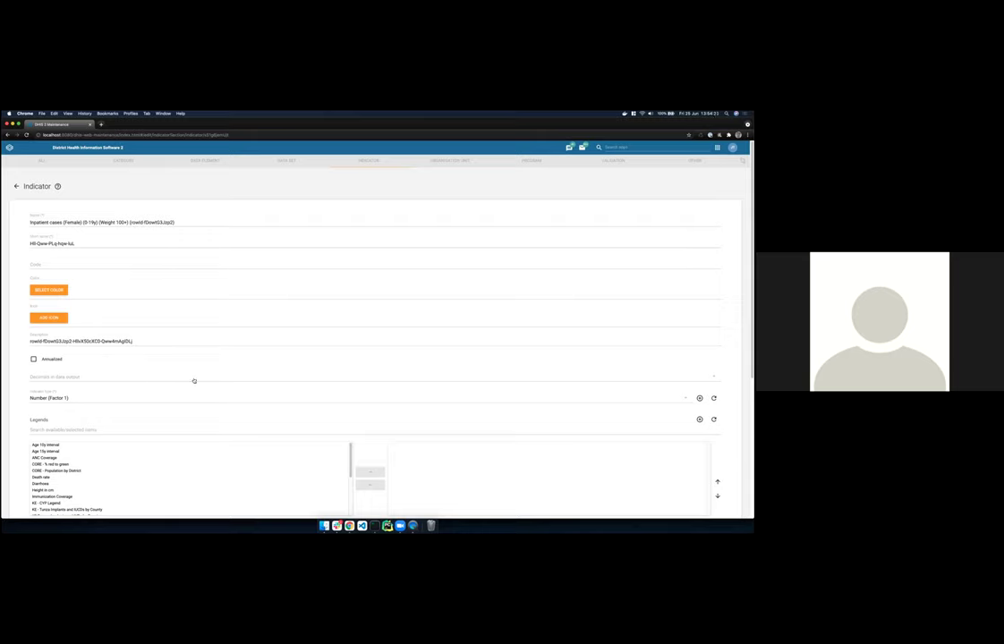
left_click_drag(63, 222, 130, 222)
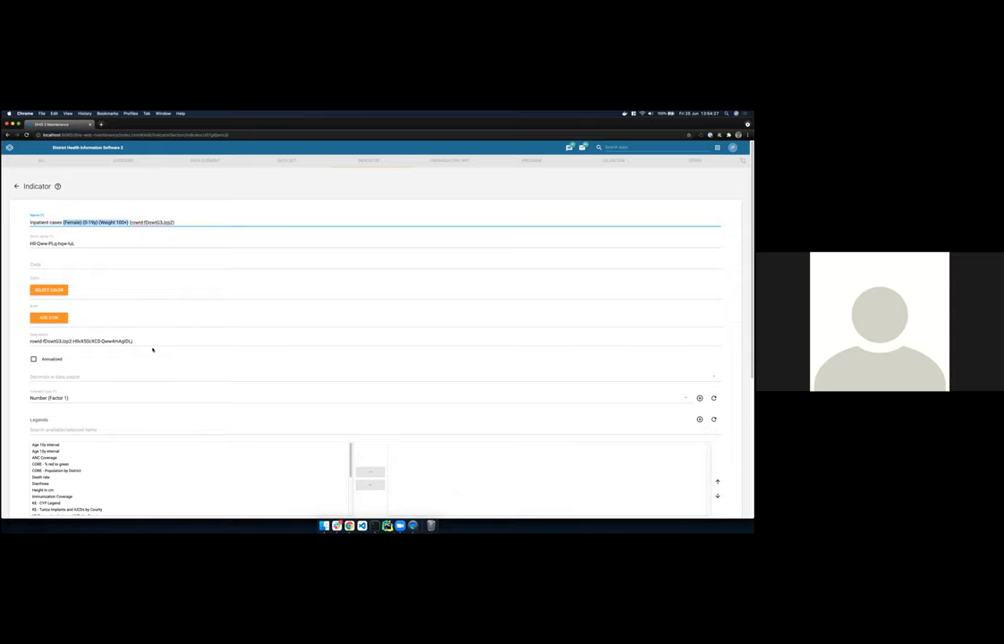
Step: List the program indicators filtered by 'inpatient'
left_click(16, 186)
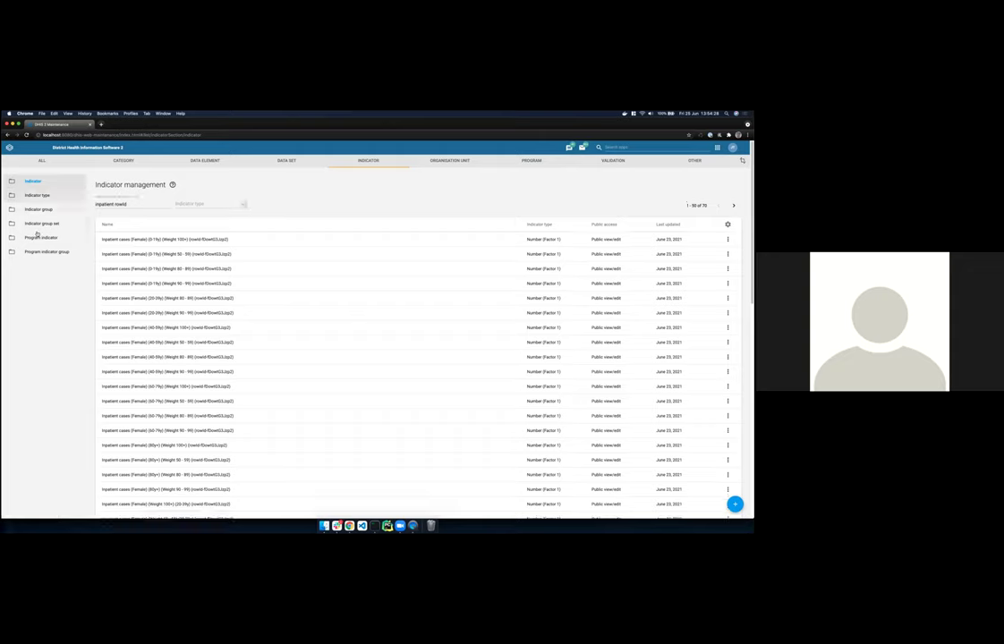
left_click(41, 238)
type("inpatient")
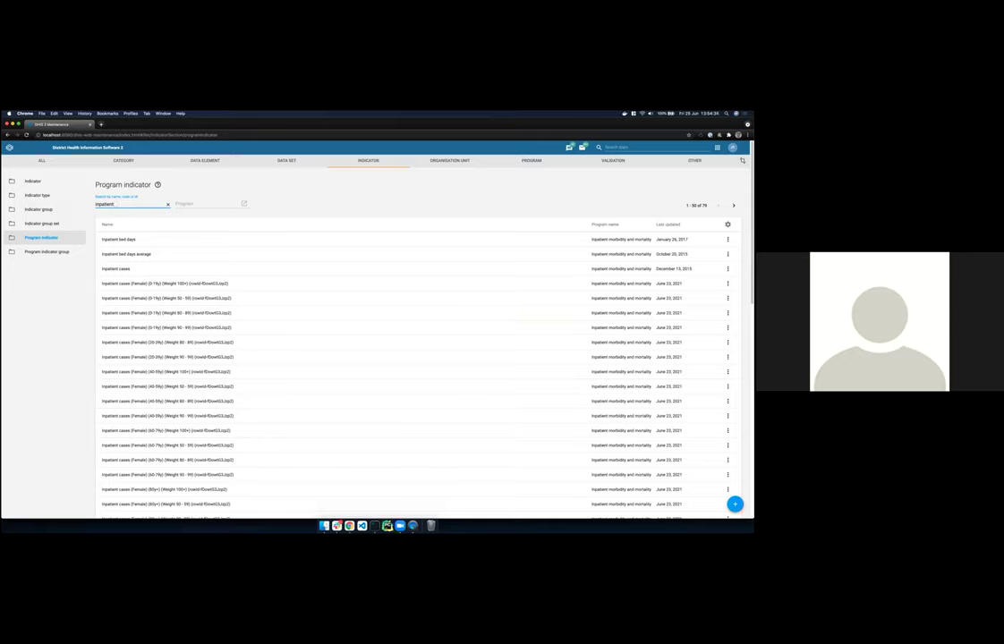
Step: Review the filter of the Inpatient cases (Female) (0-19y) (Weight 100+) program indicator, then return to Indicator
left_click(155, 284)
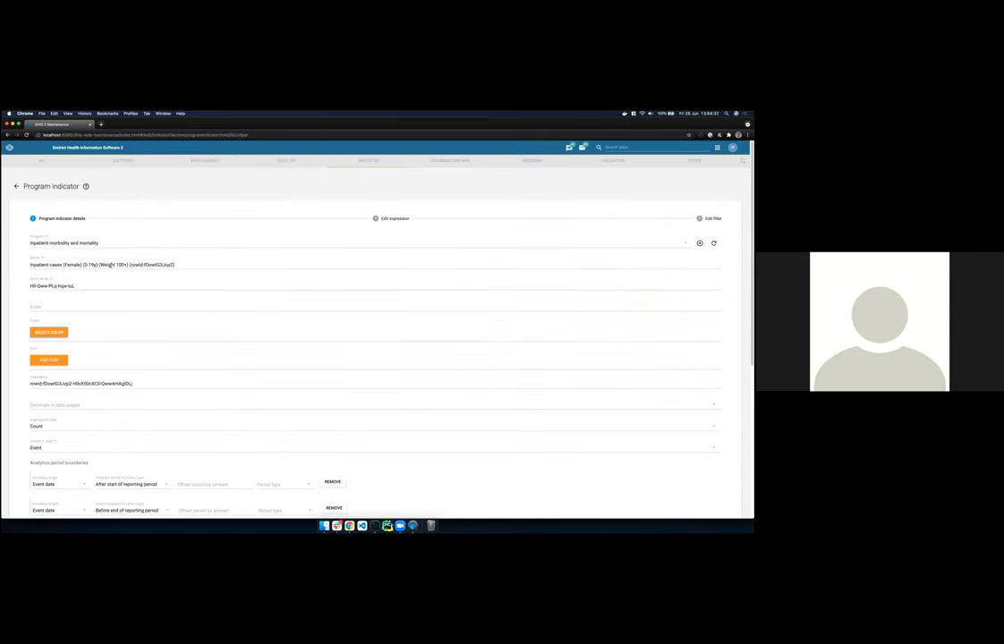
left_click(713, 219)
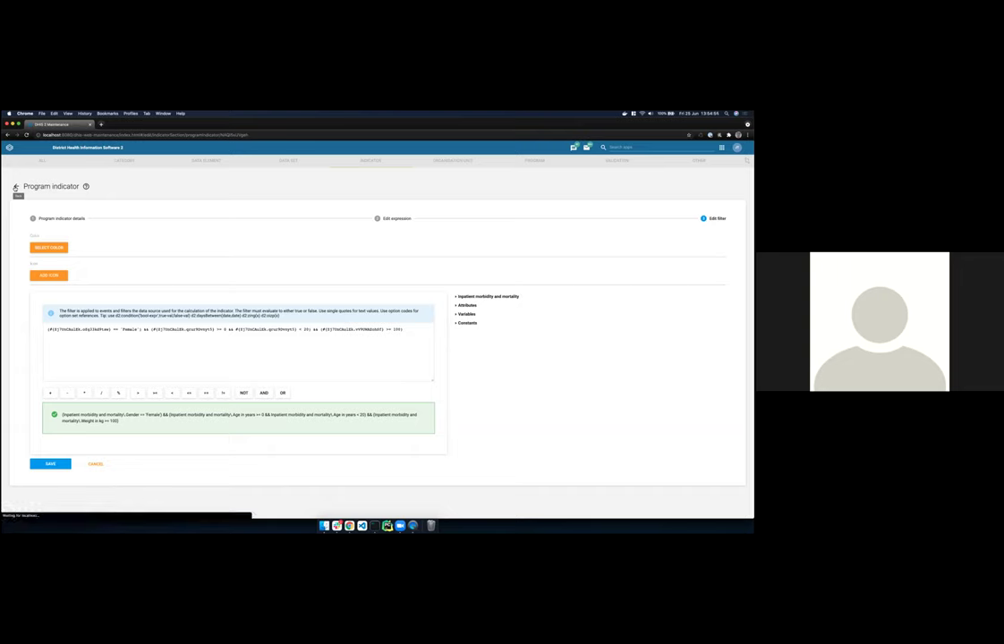
left_click(16, 186)
left_click(52, 184)
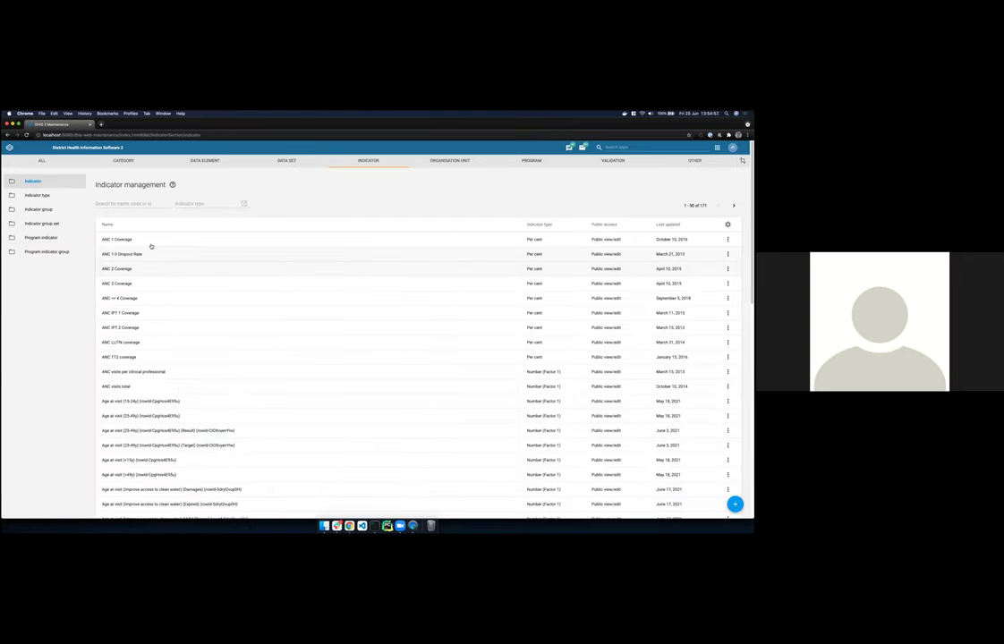
Step: Filter indicators by 'inpatient', open the first one and view its numerator expression
left_click(126, 203)
type("inpatient")
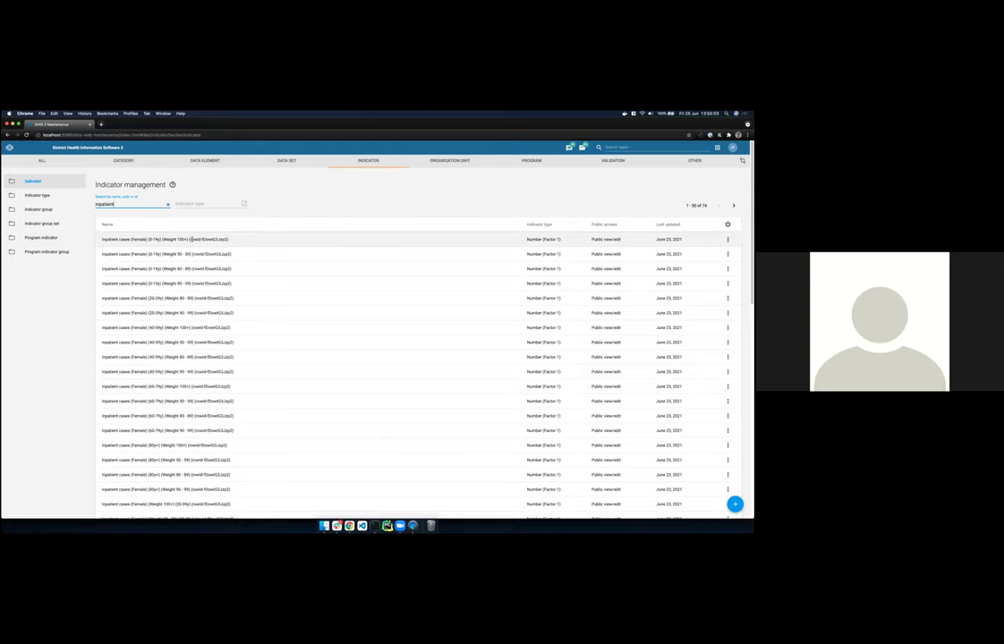
left_click(192, 240)
scroll(53, 453, "down", 10)
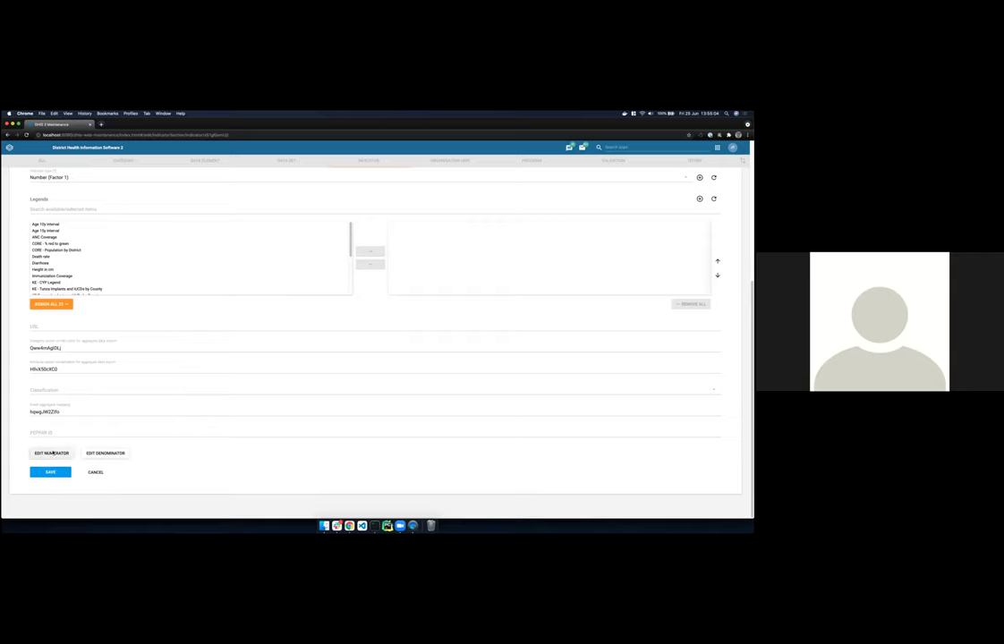
left_click(52, 453)
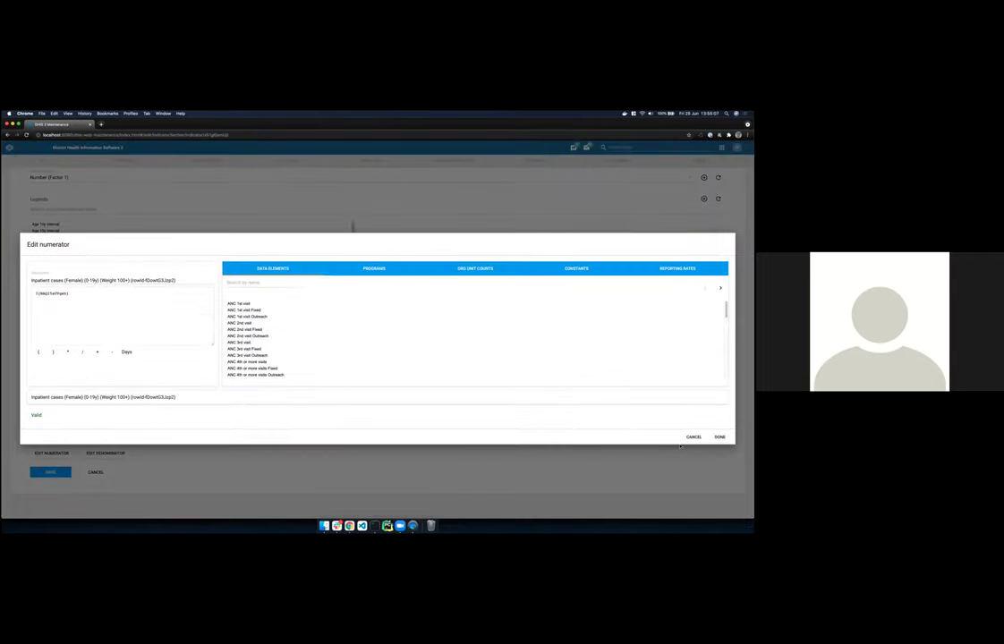
left_click(693, 437)
Step: Inspect the indicator's export category option combination and event aggregation mapping value, then return to the list
left_click(75, 347)
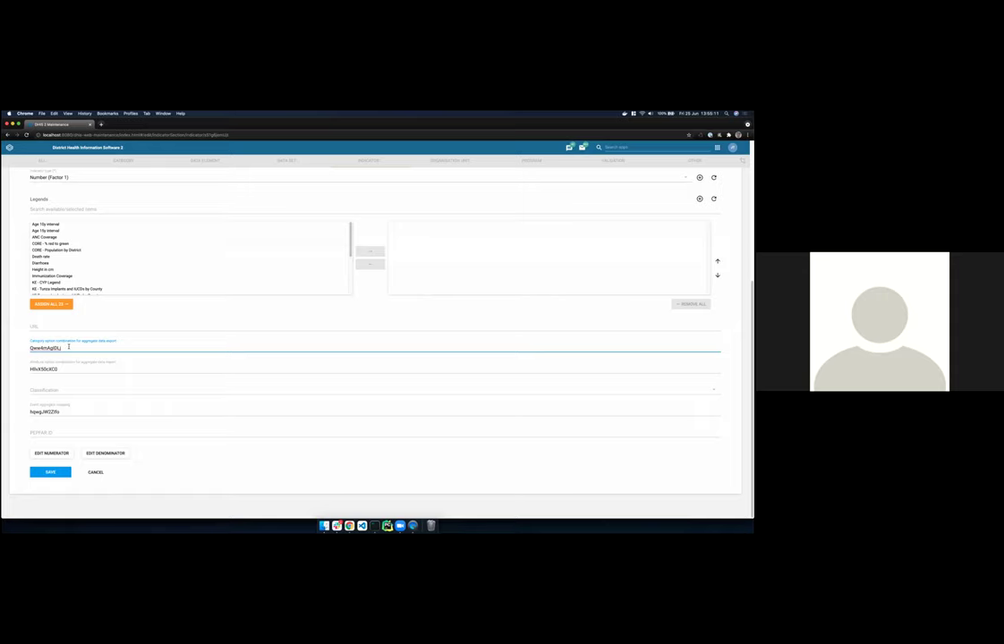
scroll(68, 346, "up", 5)
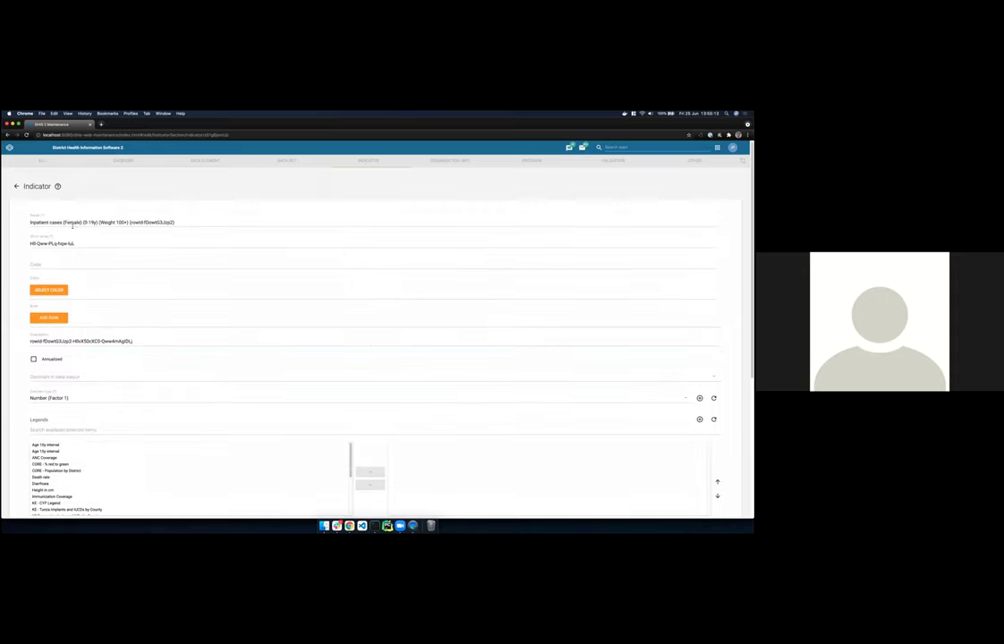
scroll(111, 325, "down", 3)
scroll(106, 336, "up", 3)
scroll(71, 382, "down", 5)
scroll(70, 382, "down", 1)
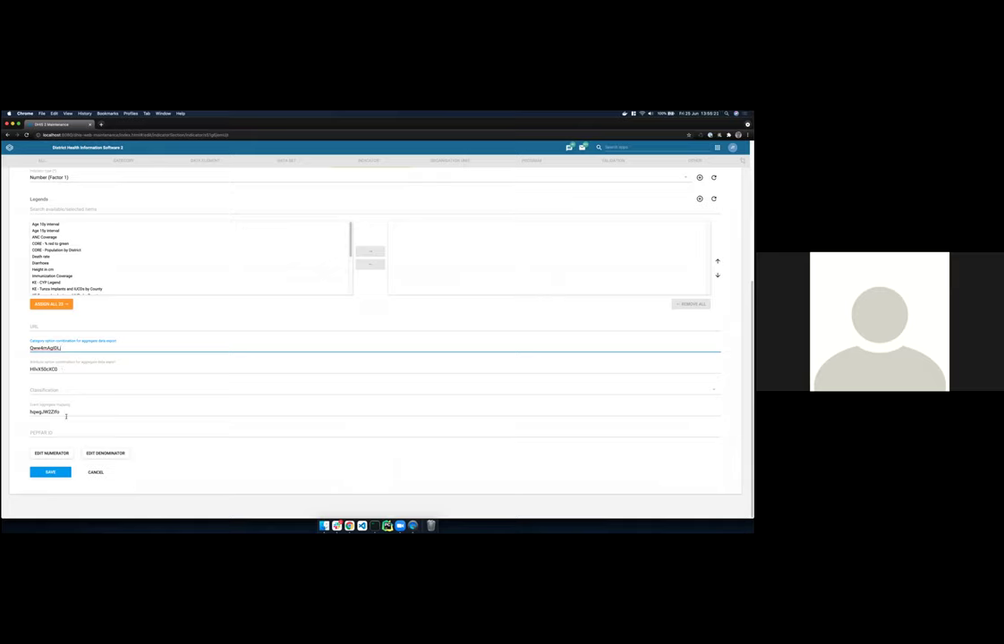
left_click(65, 411)
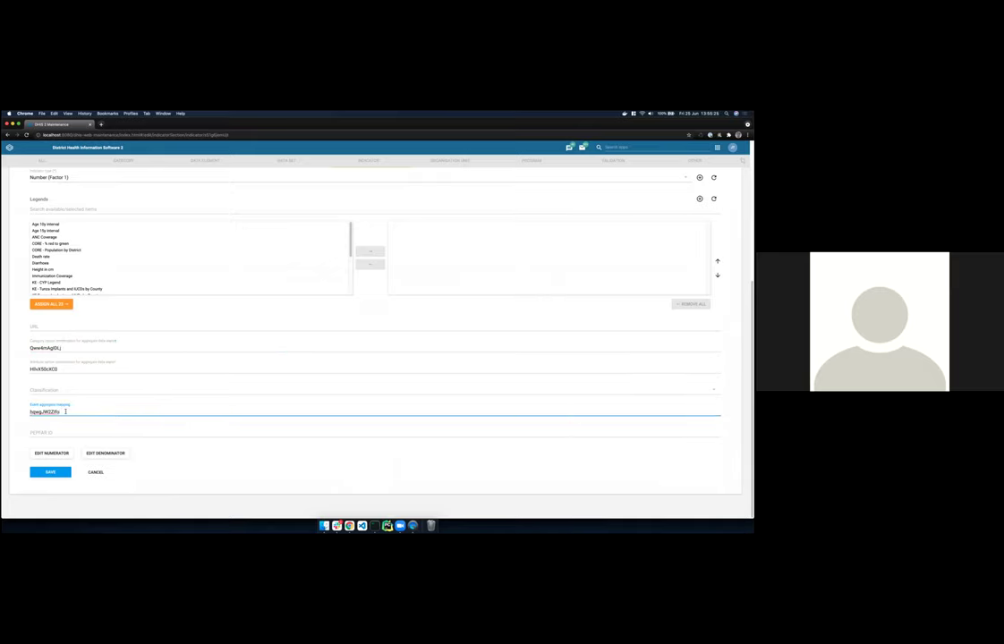
left_click_drag(63, 413, 32, 412)
left_click(68, 410)
scroll(74, 411, "up", 5)
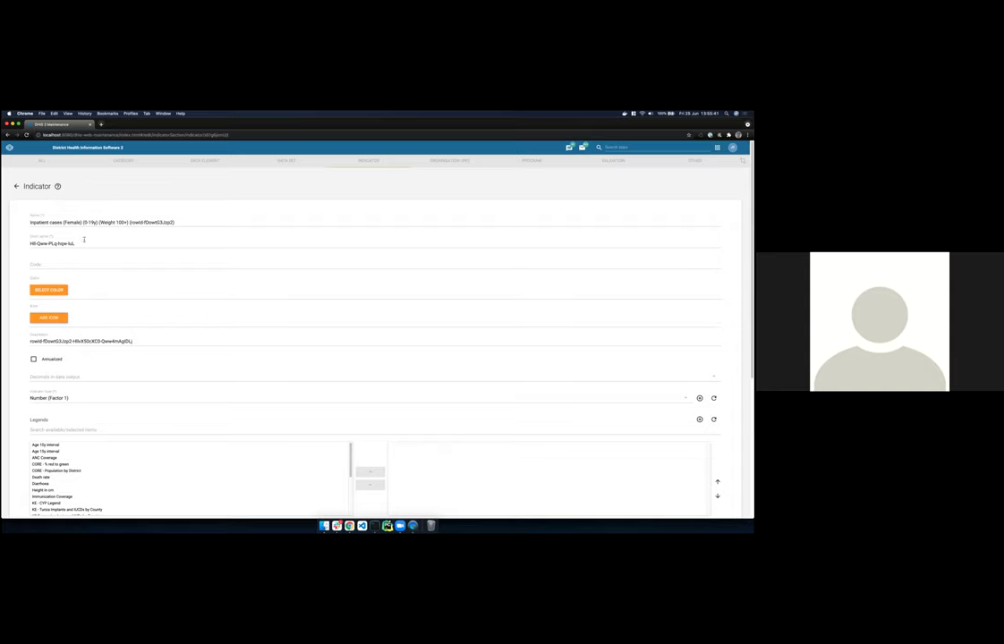
scroll(84, 240, "down", 6)
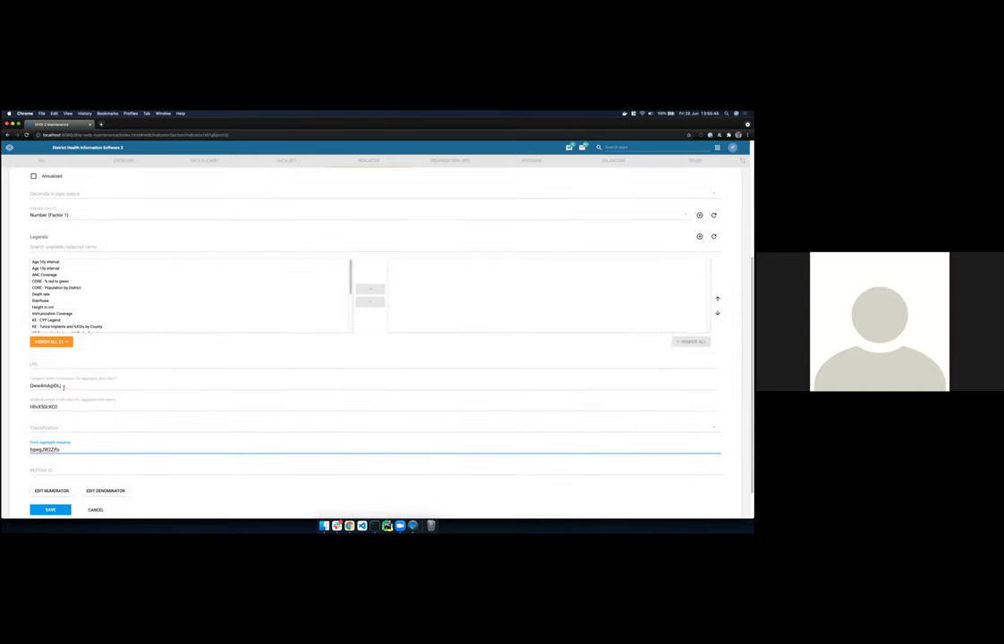
scroll(96, 417, "up", 10)
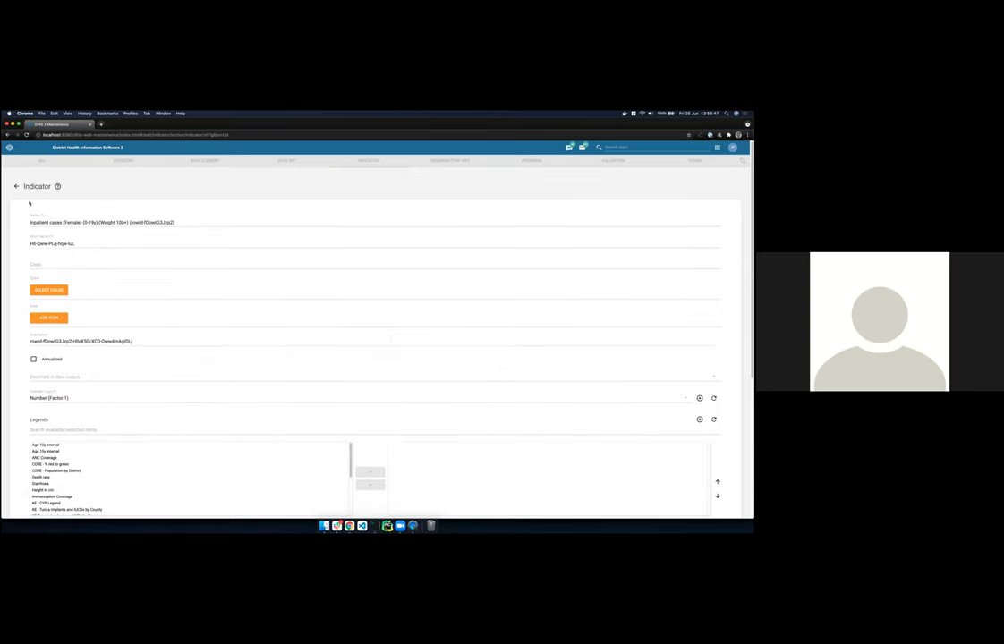
left_click(15, 186)
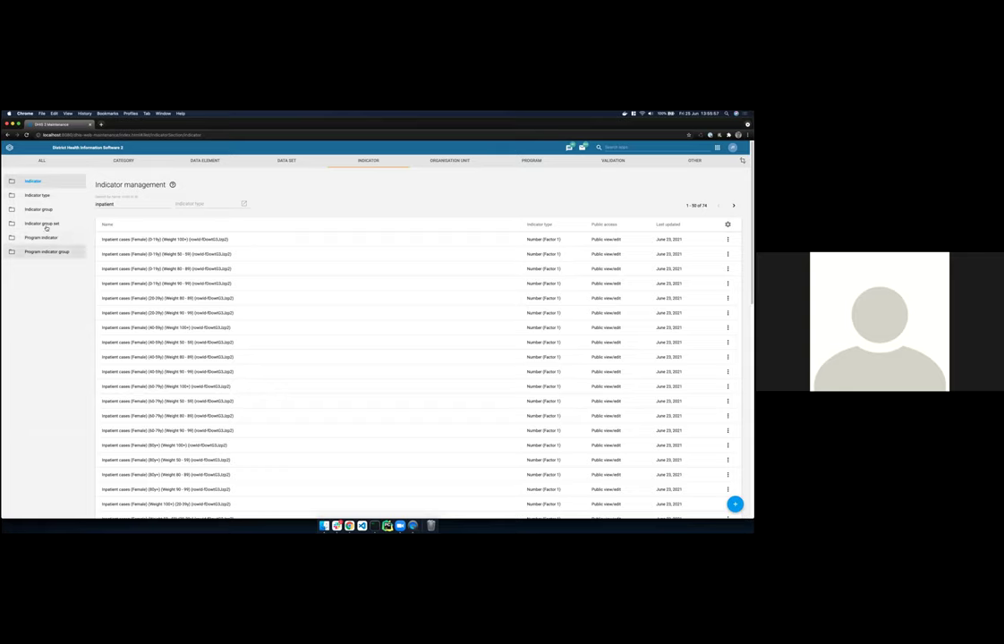
Step: Open the last indMappingGroup indicator group and review its assigned Inpatient cases indicators
left_click(40, 208)
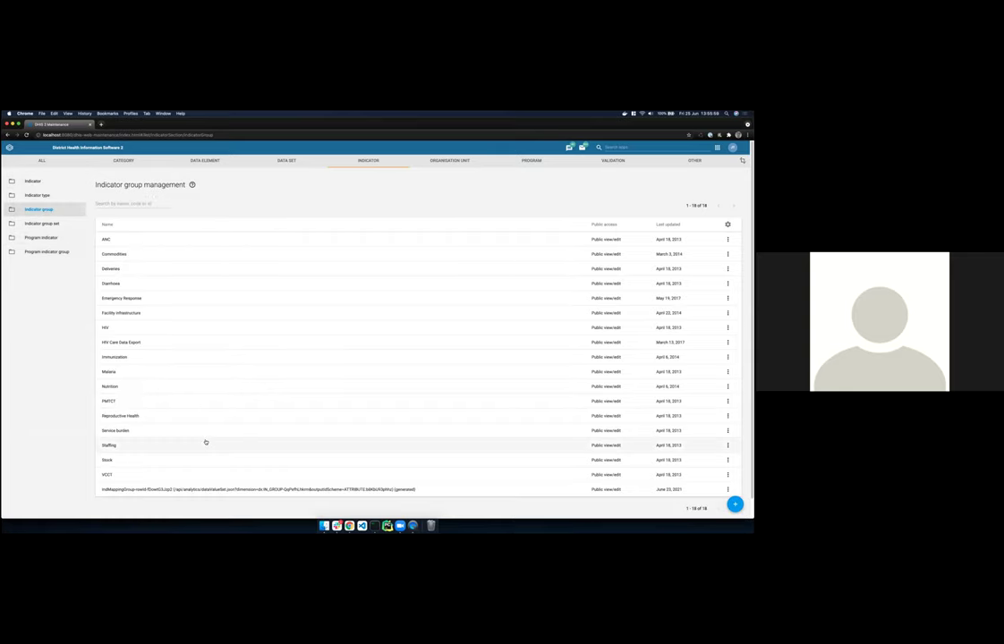
scroll(201, 452, "down", 1)
left_click(185, 468)
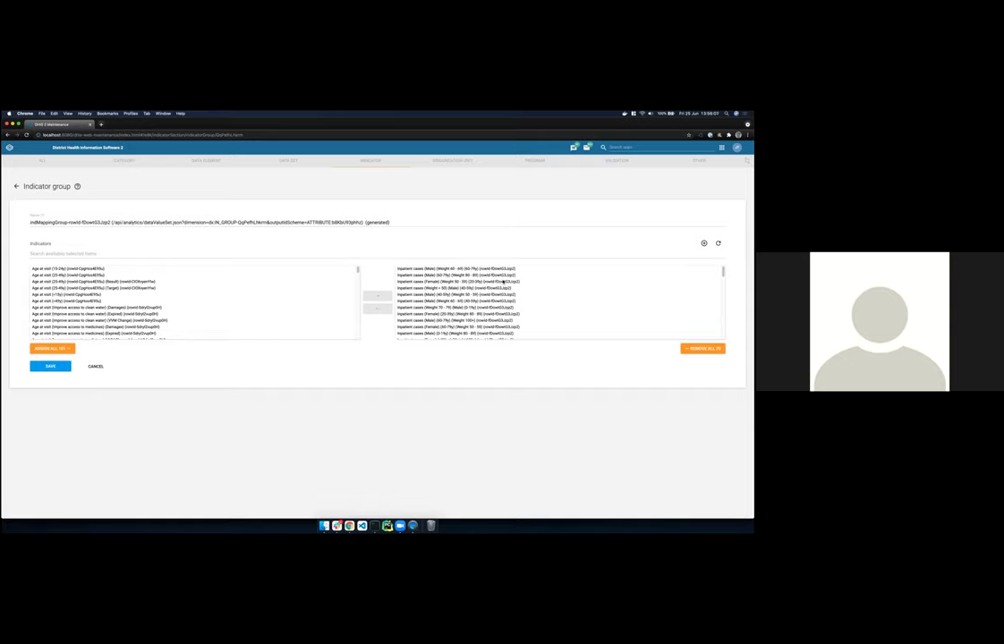
scroll(498, 286, "down", 5)
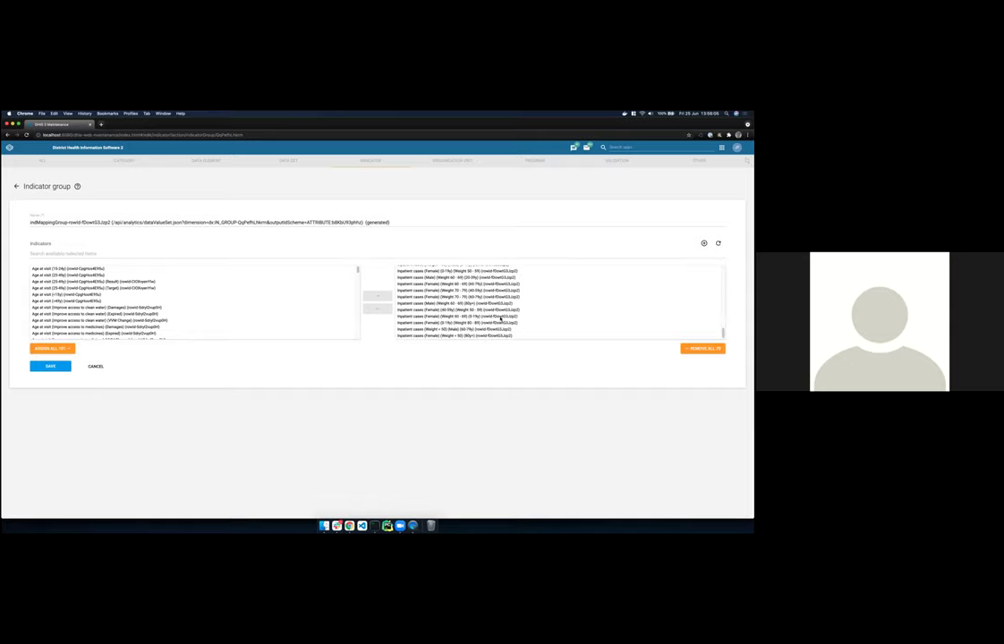
scroll(499, 316, "up", 3)
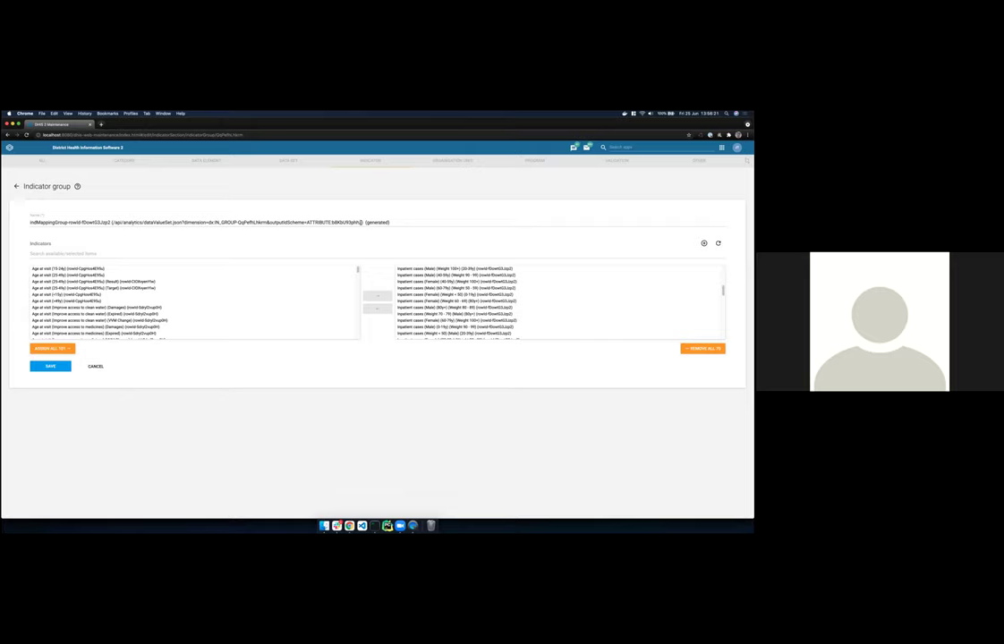
left_click(637, 146)
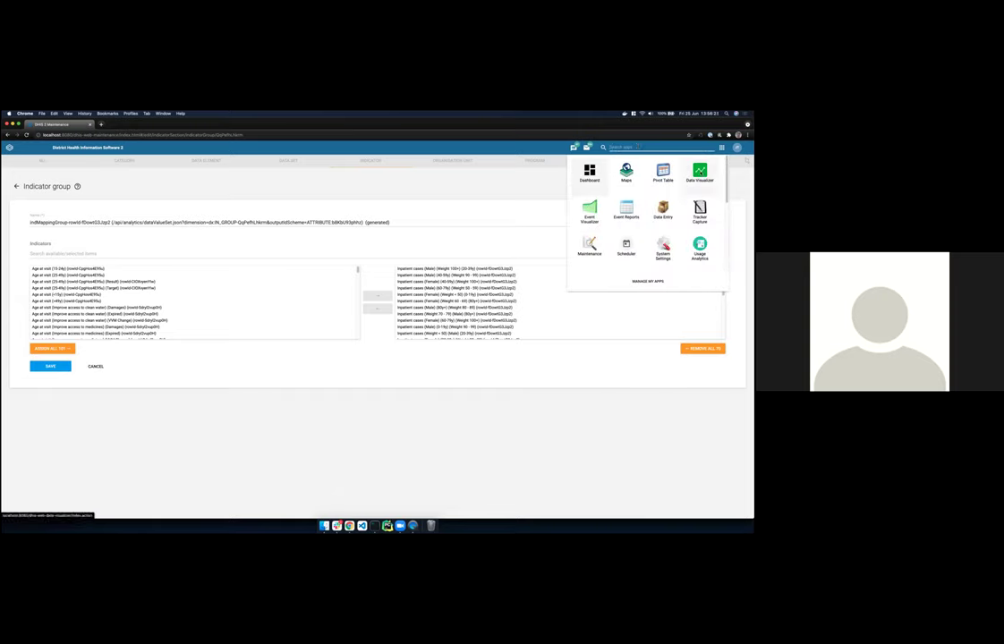
left_click_drag(362, 222, 111, 218)
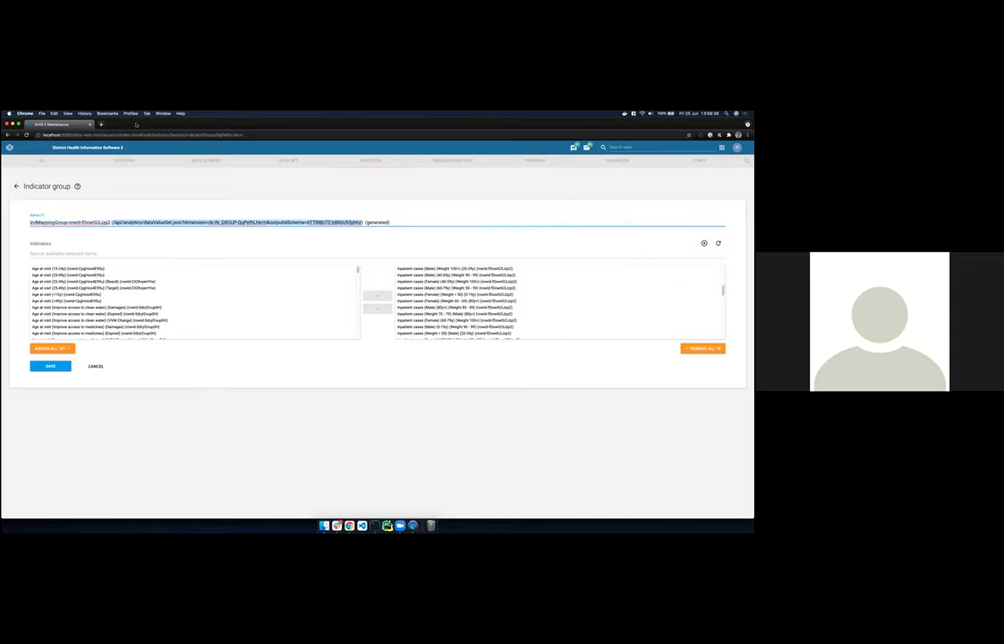
left_click_drag(243, 136, 84, 139)
key("BackSpace")
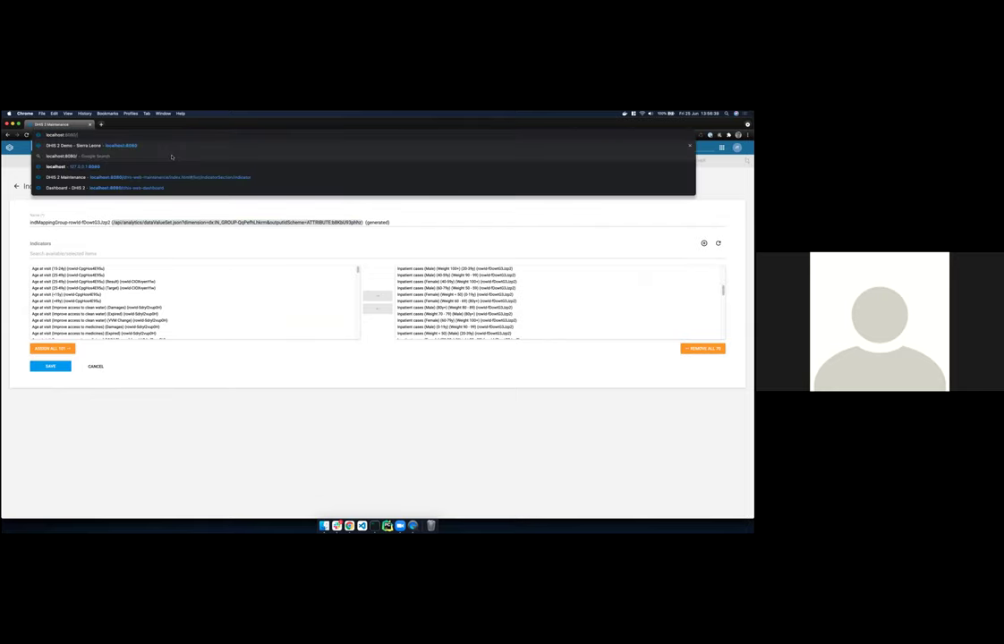
type("api/analytics/dataValueSet.json?dimension=dx:IN_GROUP-QqPefhLhkrm&outputIdScheme=ATTRIBUTE:b8KbU93phhz")
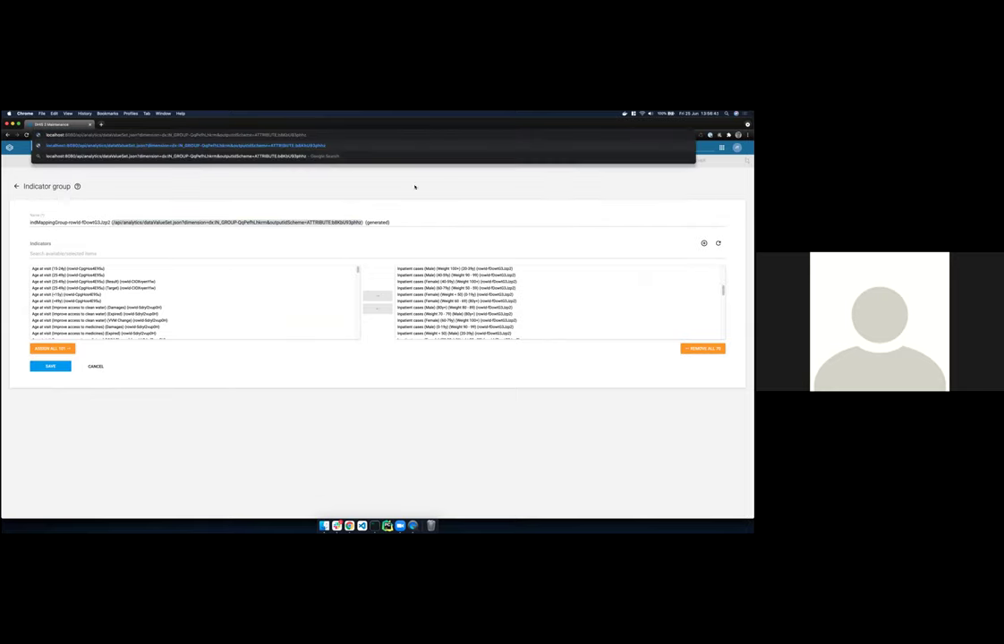
key("Return")
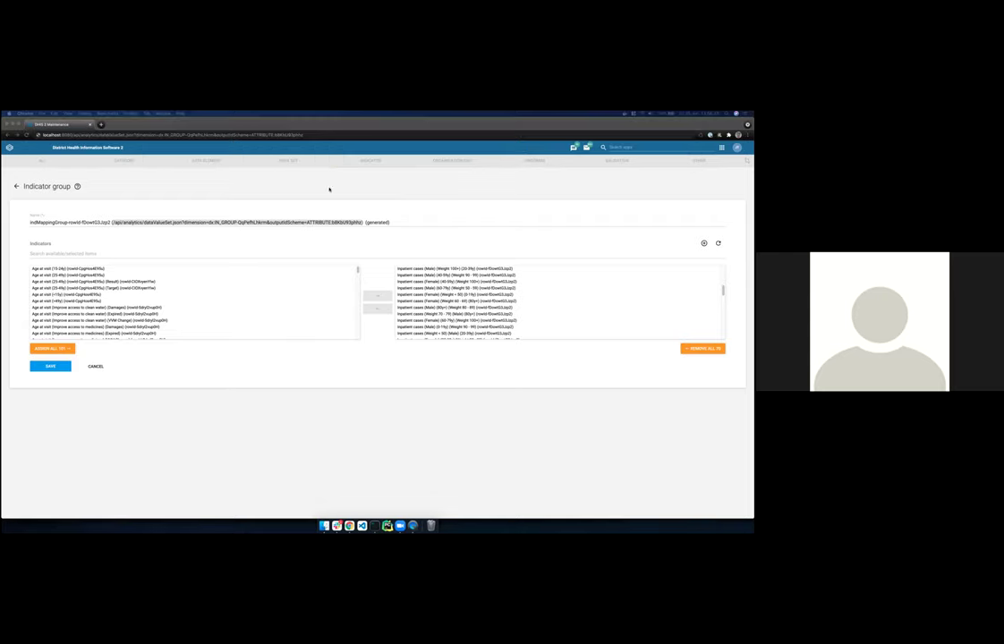
left_click(421, 134)
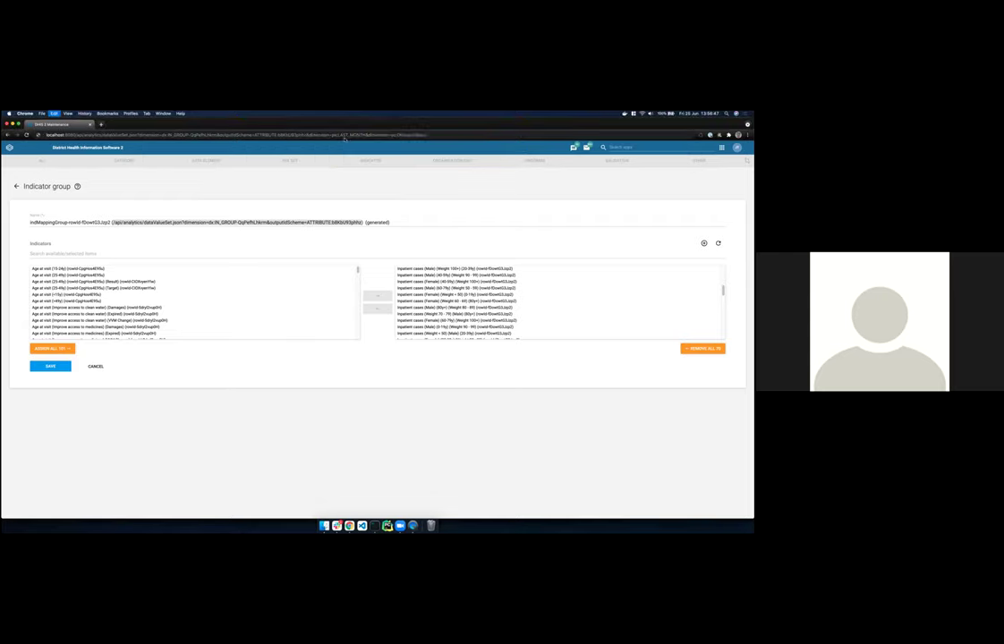
type("&dimension=pe:LAST_MONTH&dimension=ou:O6uvpzGd5pu")
key("Return")
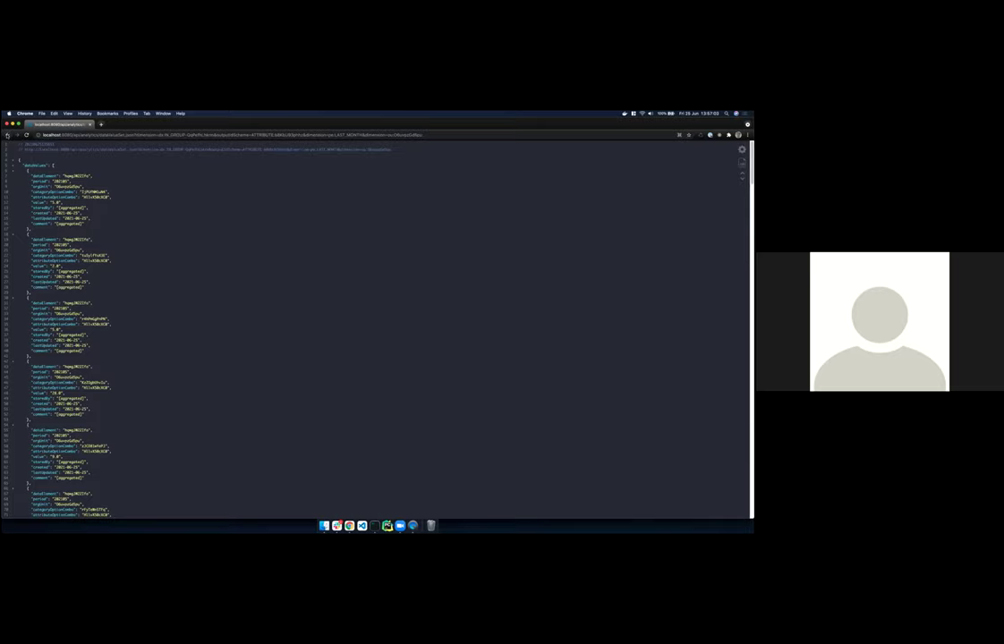
key("super+Left")
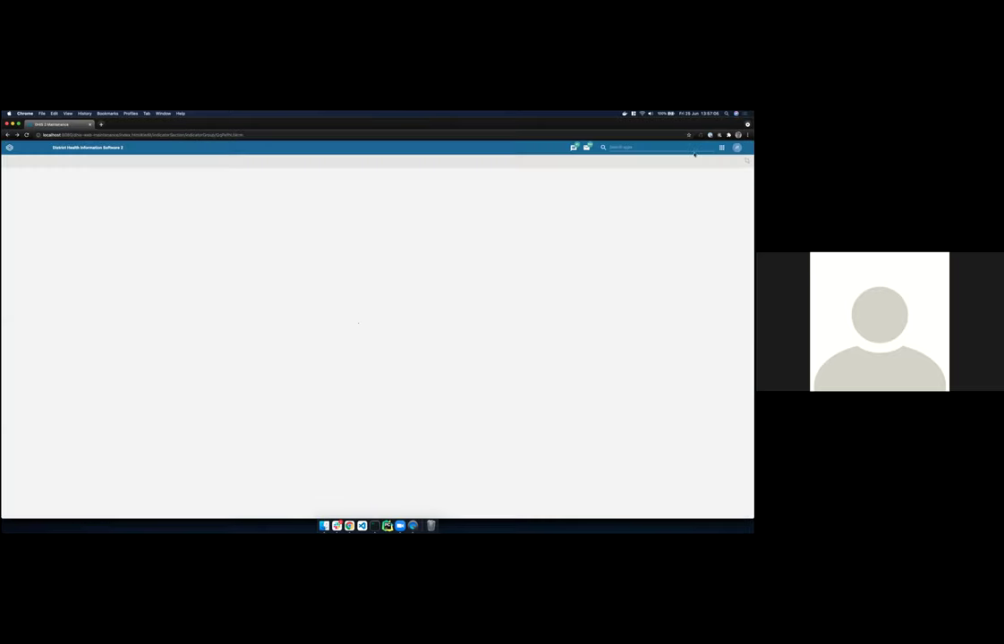
Step: In Data Entry, show Bo's Inpatient Morbidity/Mortality Summary form for May 2021
left_click(674, 146)
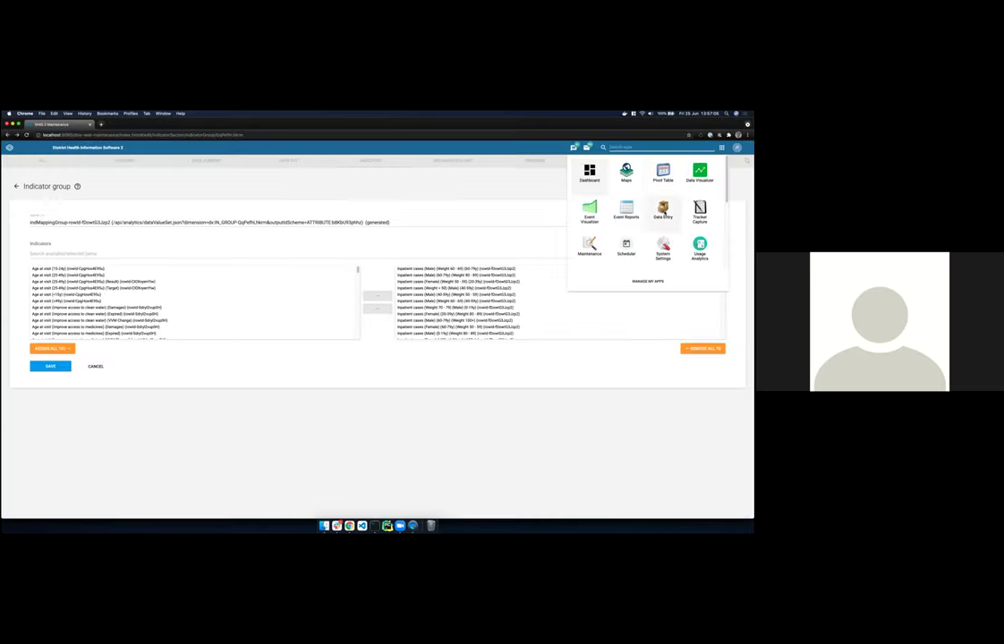
left_click(663, 210)
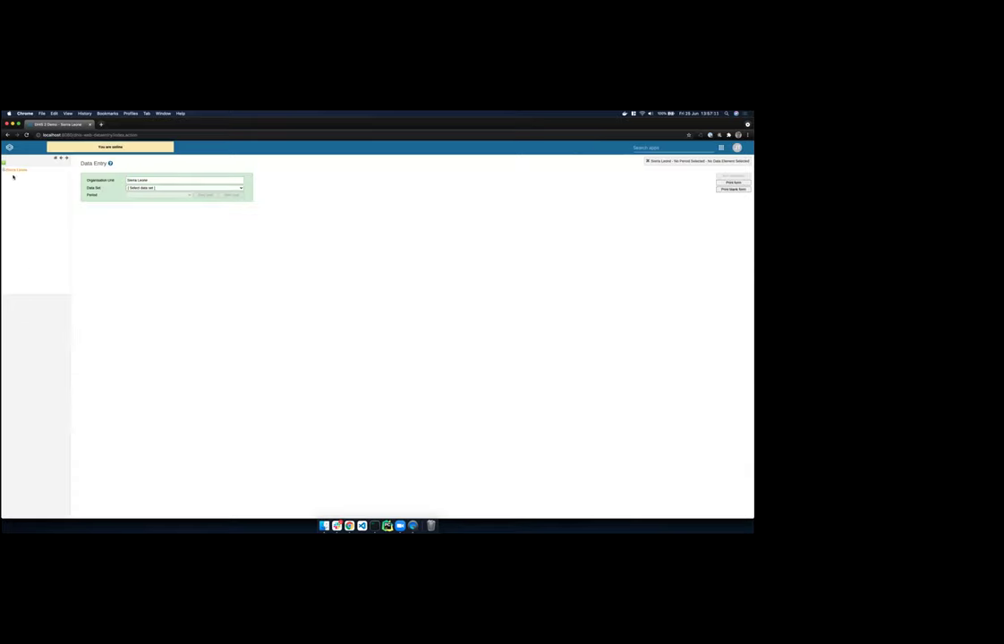
left_click(3, 169)
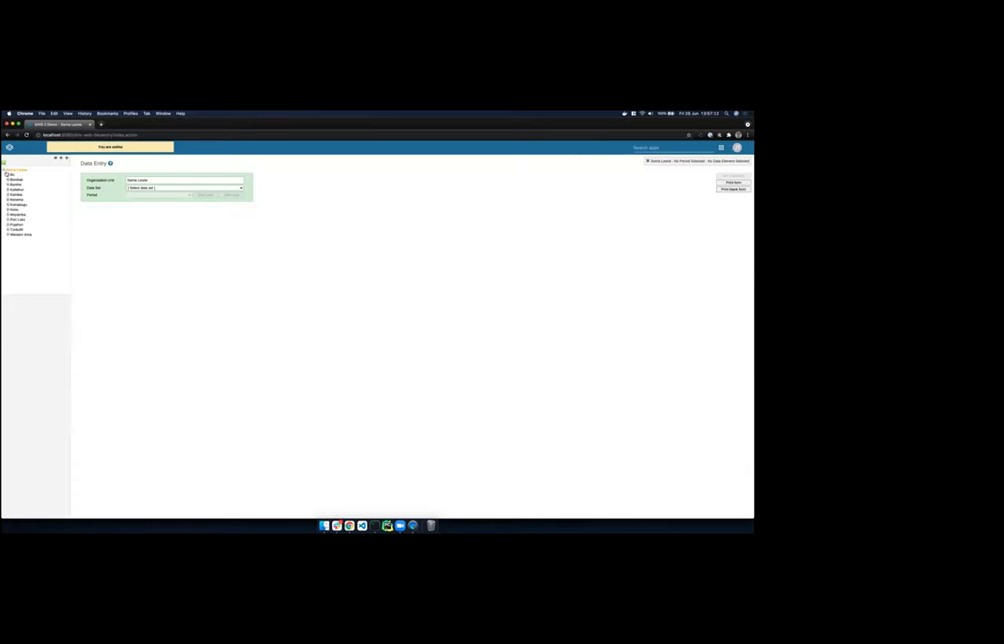
left_click(161, 188)
left_click(157, 205)
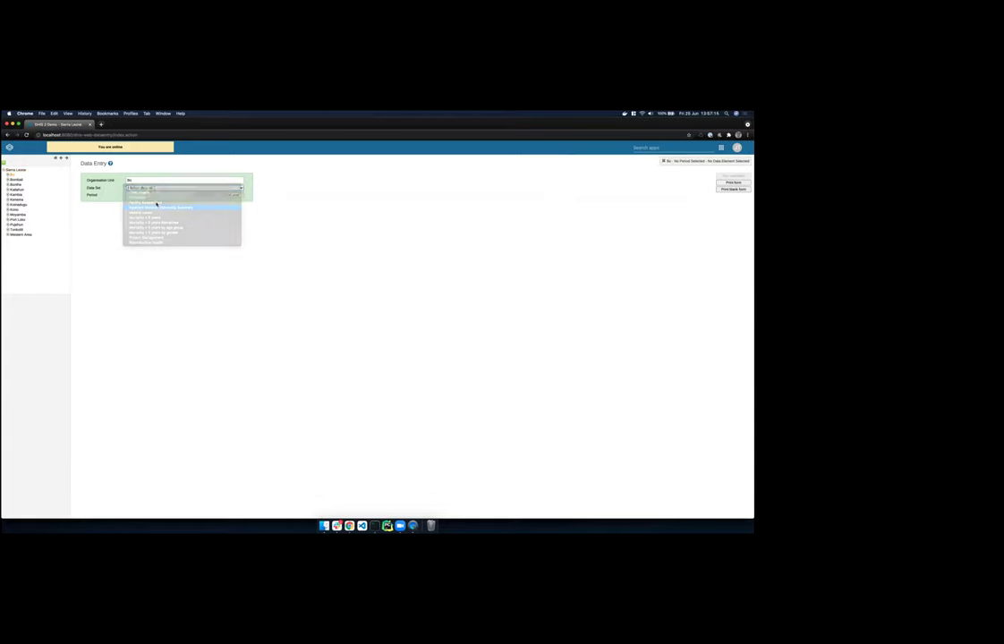
left_click(154, 195)
left_click(152, 196)
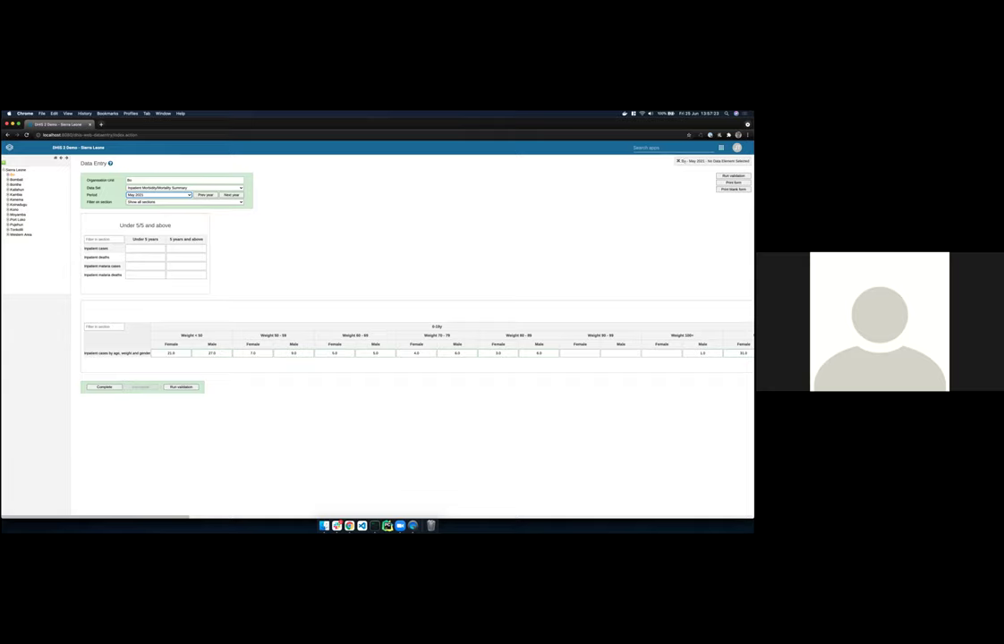
left_click(721, 148)
Step: In Data Visualizer, search 'pdac' and open the saved PDAC Demo Inpatient Cases pivot table
left_click(625, 170)
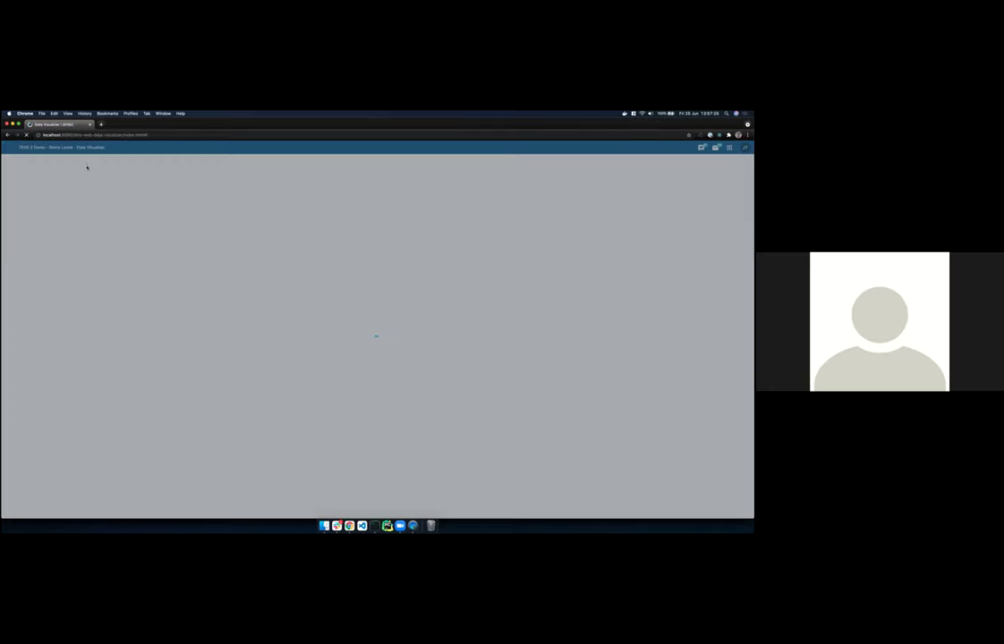
left_click(111, 160)
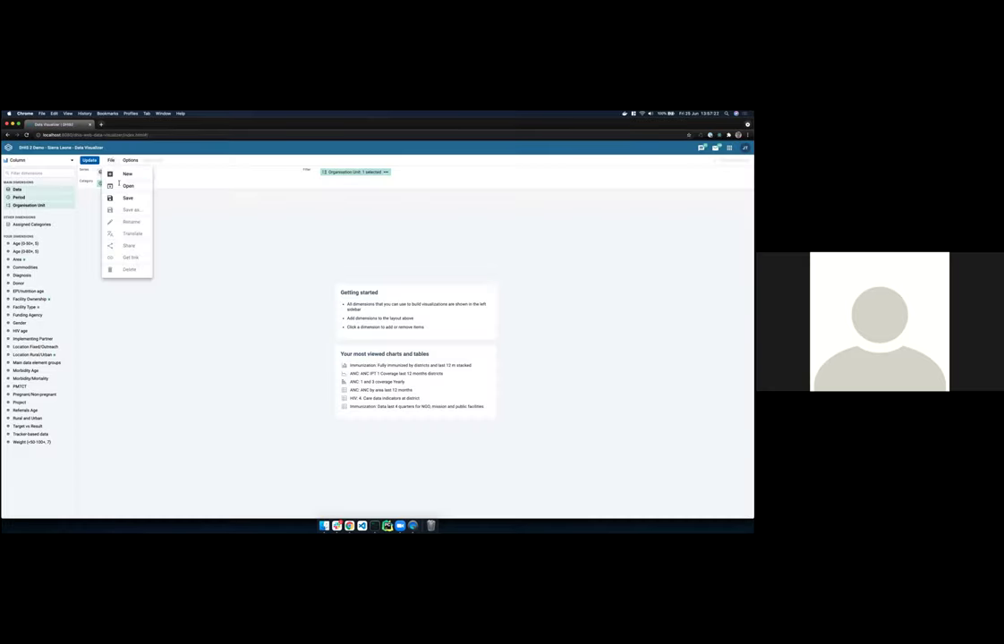
left_click(127, 185)
left_click(327, 232)
type("pdac")
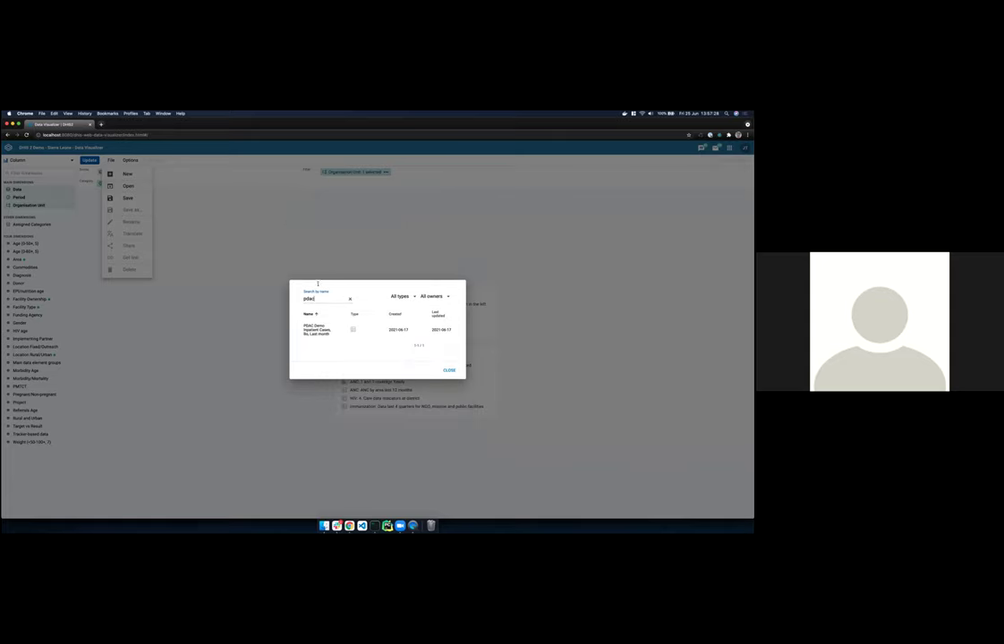
left_click(319, 331)
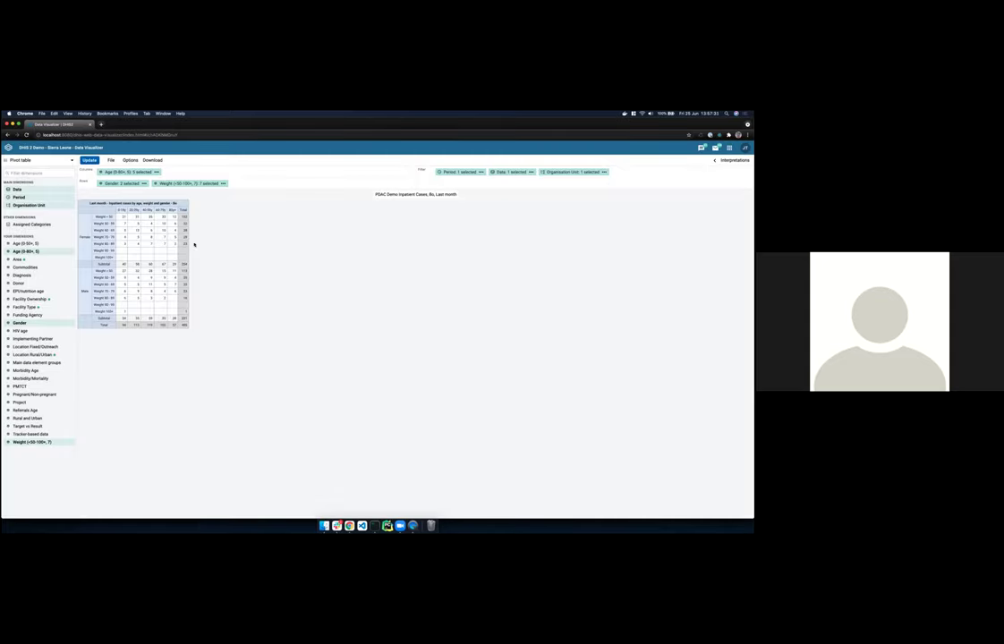